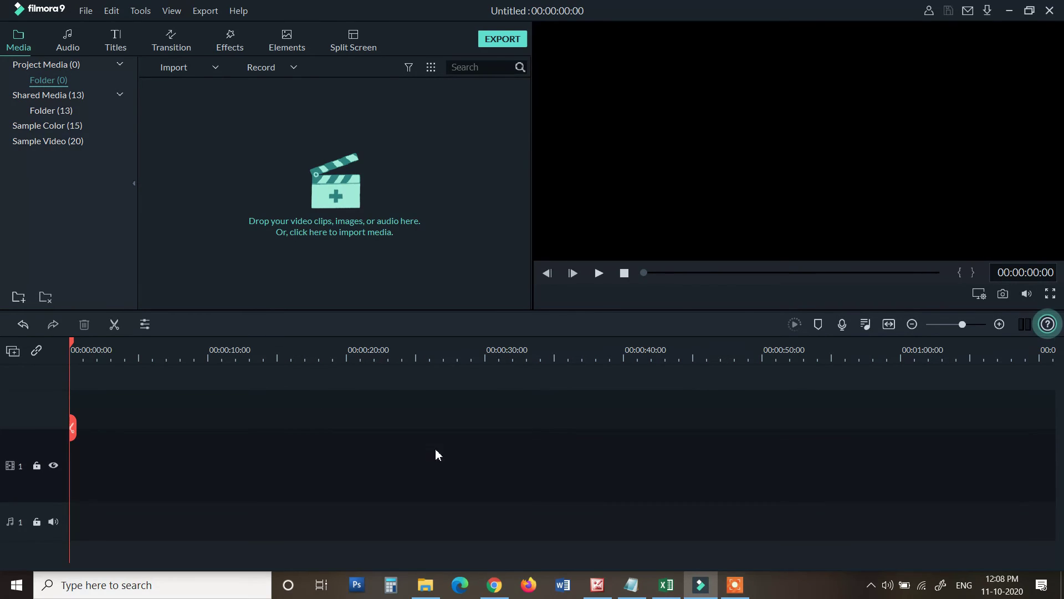
Switch to YouTube in Chrome, search for "intro video for youtube channel" and filter the results by Creative Commons.
{"action": "left_click", "coordinate": [495, 586]}
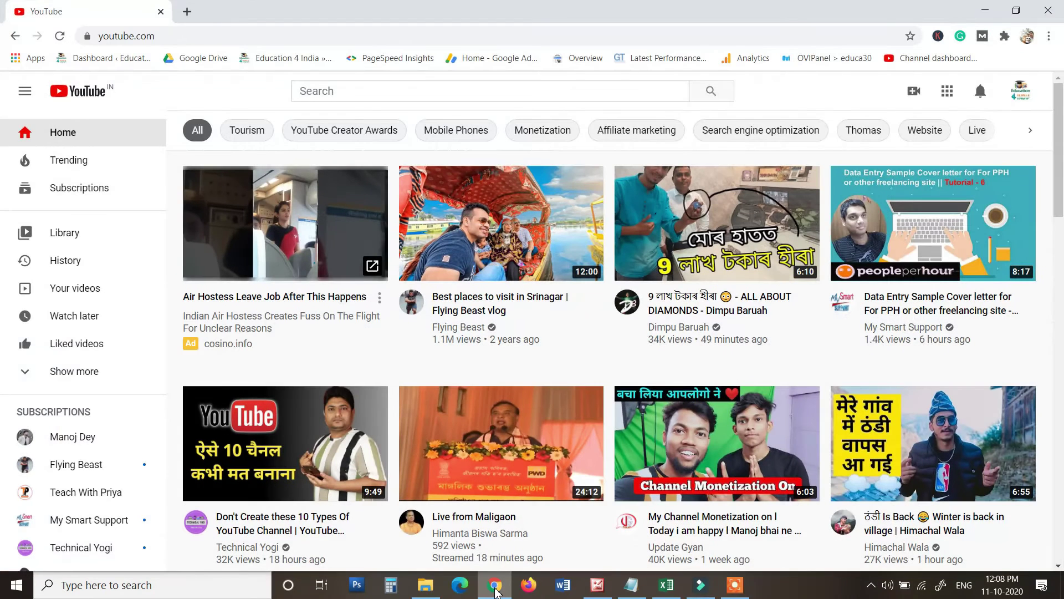
{"action": "left_click", "coordinate": [409, 90]}
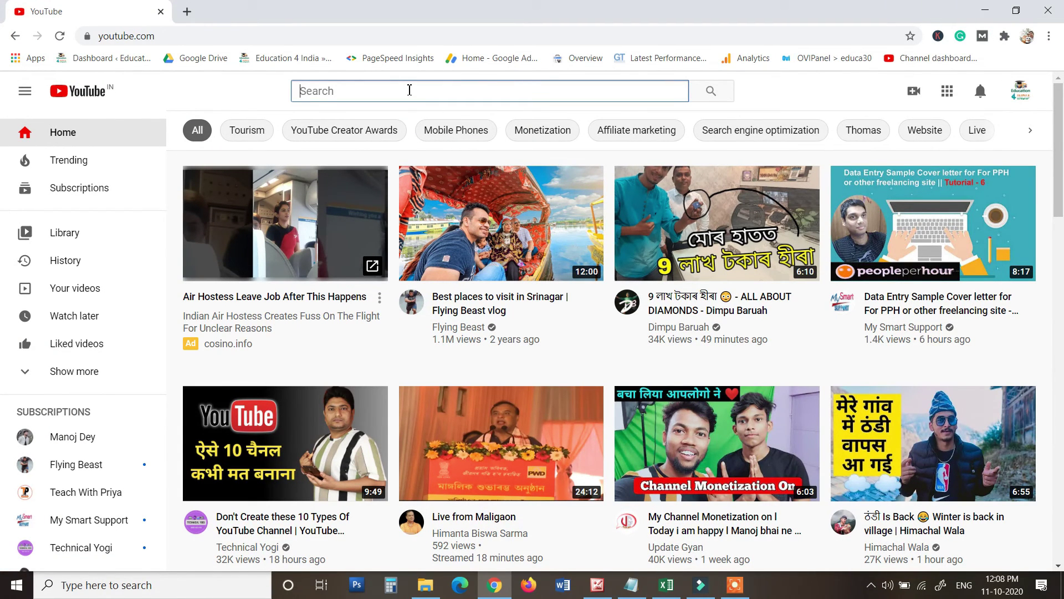
{"action": "type", "text": "i"}
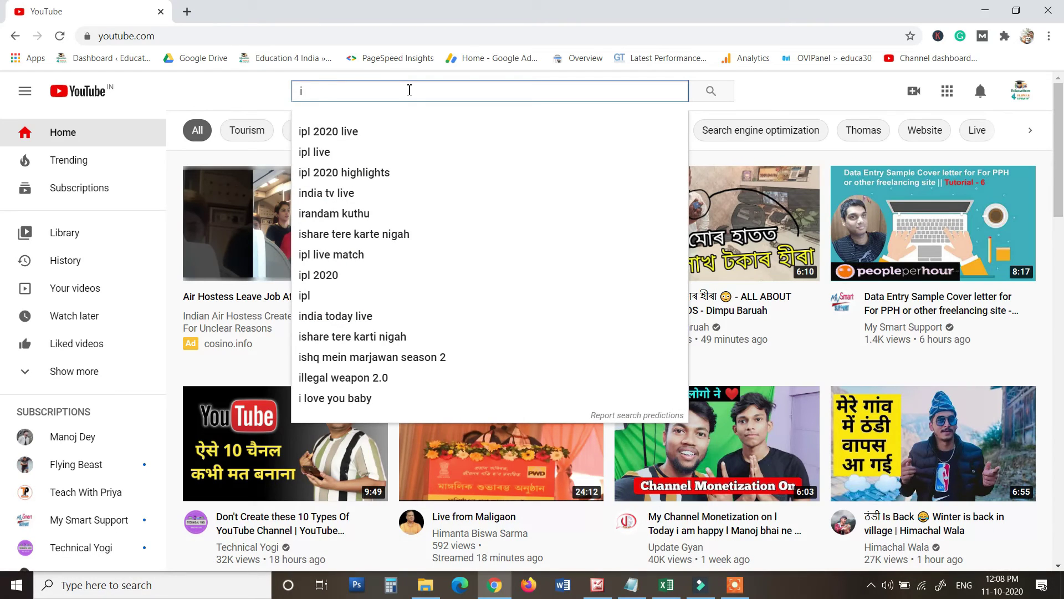
{"action": "type", "text": "ntro"}
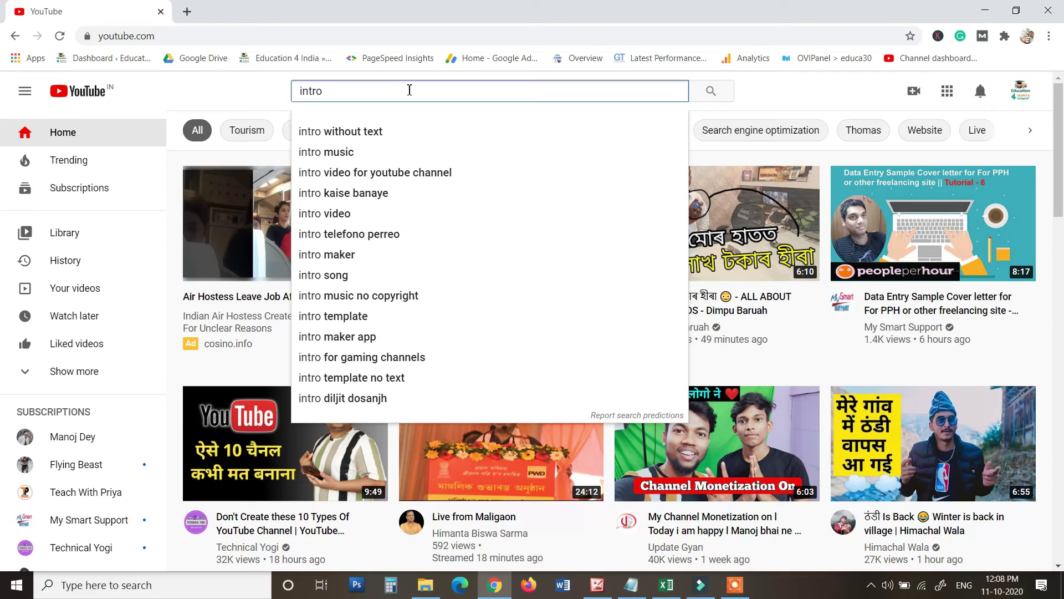
{"action": "key", "text": "Down"}
{"action": "key", "text": "Down"}
{"action": "key", "text": "Down"}
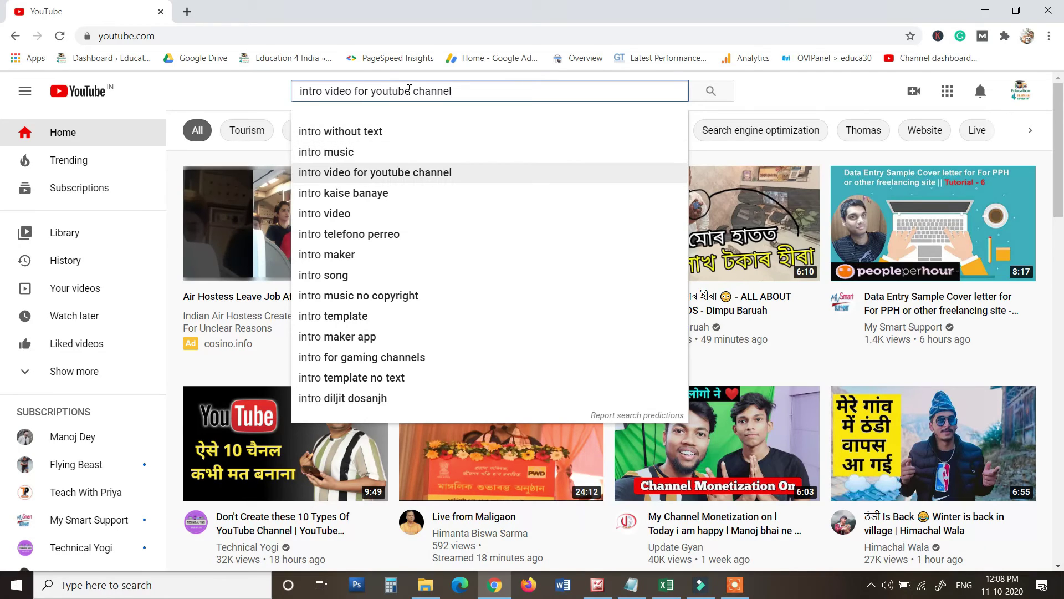
{"action": "key", "text": "Return"}
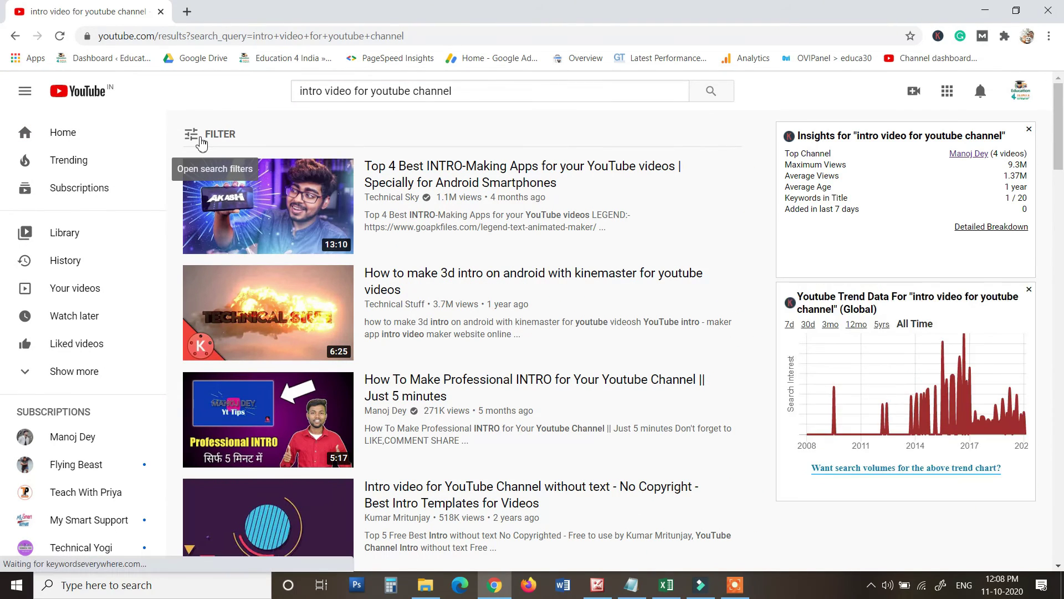
{"action": "left_click", "coordinate": [201, 136]}
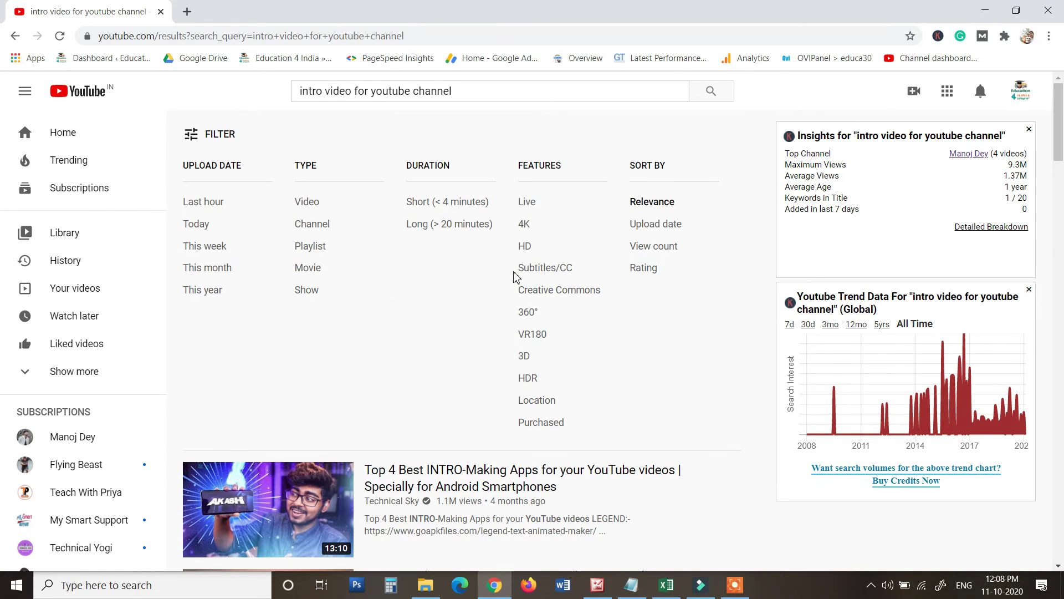
{"action": "left_click", "coordinate": [549, 293]}
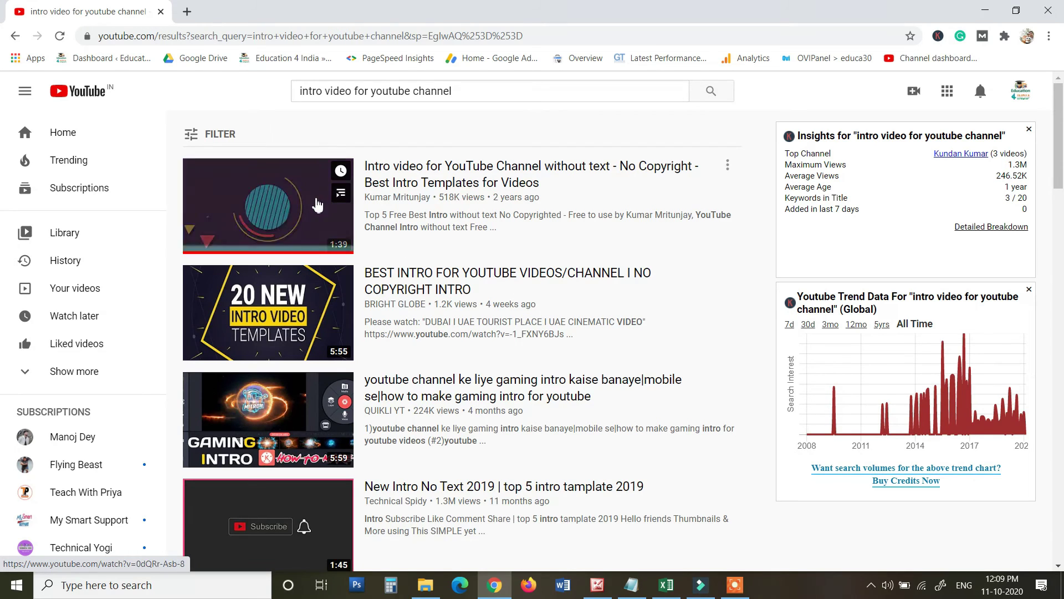
Browse the Creative Commons search results for copyright-free intro templates without text.
{"action": "scroll", "coordinate": [321, 247], "scroll_direction": "down", "scroll_amount": 5}
{"action": "scroll", "coordinate": [322, 247], "scroll_direction": "down", "scroll_amount": 3}
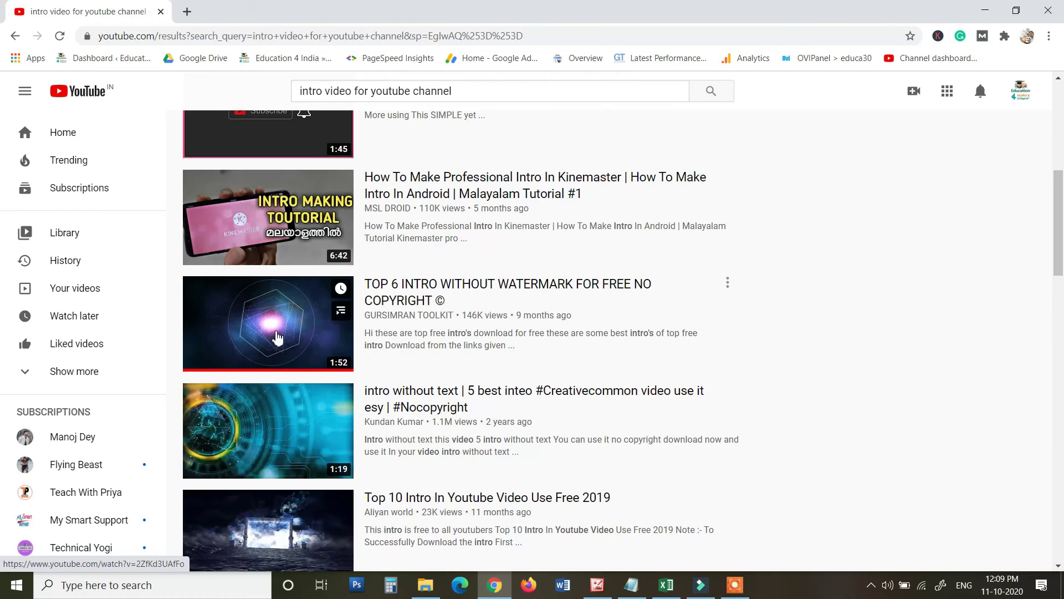
{"action": "scroll", "coordinate": [277, 341], "scroll_direction": "down", "scroll_amount": 1}
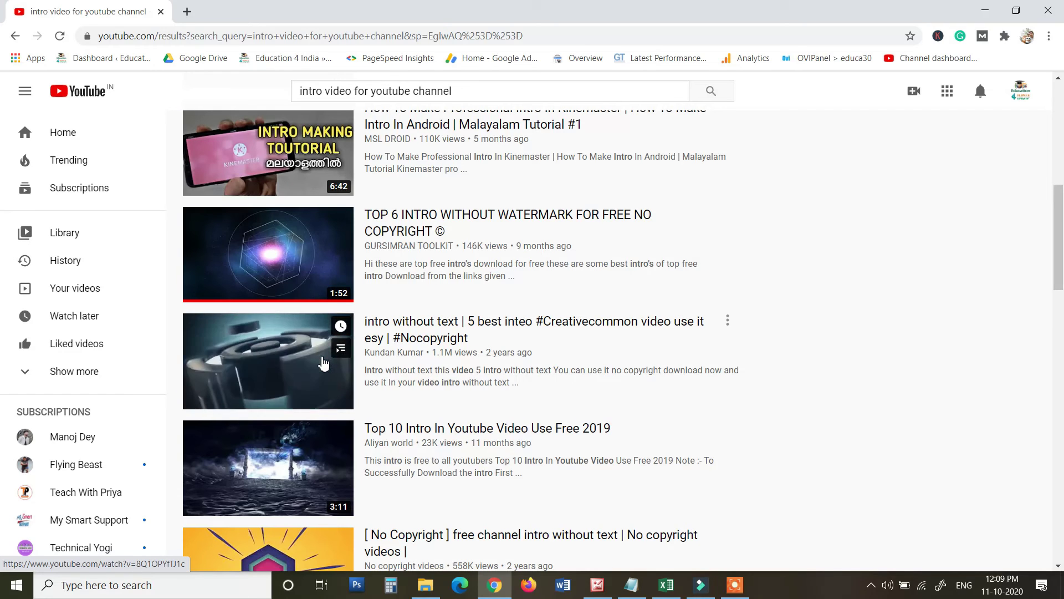
{"action": "scroll", "coordinate": [320, 360], "scroll_direction": "down", "scroll_amount": 1}
{"action": "scroll", "coordinate": [324, 363], "scroll_direction": "down", "scroll_amount": 3}
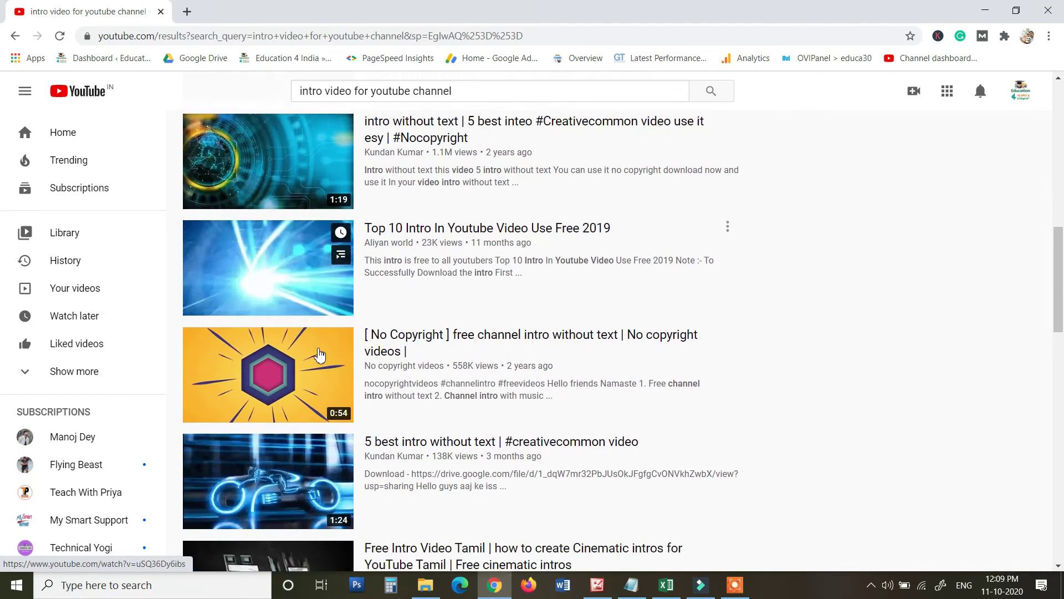
{"action": "scroll", "coordinate": [299, 334], "scroll_direction": "down", "scroll_amount": 6}
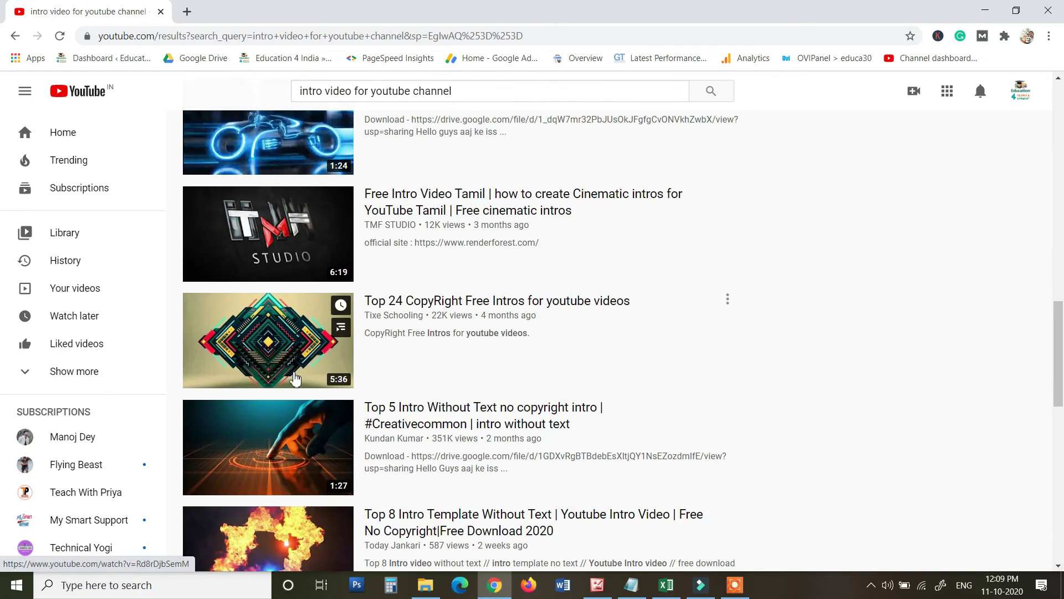
{"action": "scroll", "coordinate": [296, 380], "scroll_direction": "down", "scroll_amount": 1}
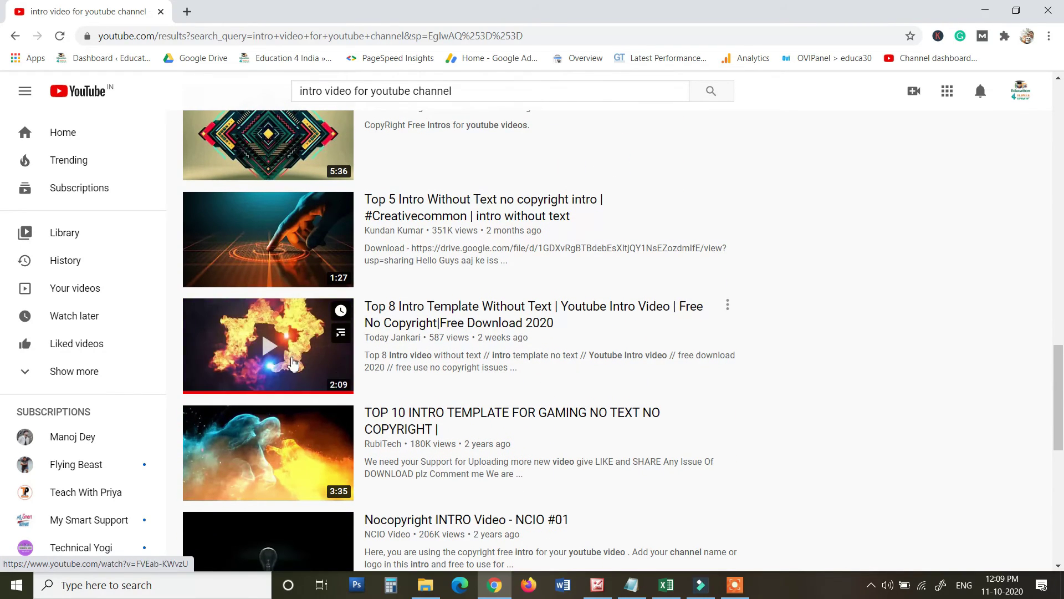
{"action": "scroll", "coordinate": [291, 363], "scroll_direction": "down", "scroll_amount": 2}
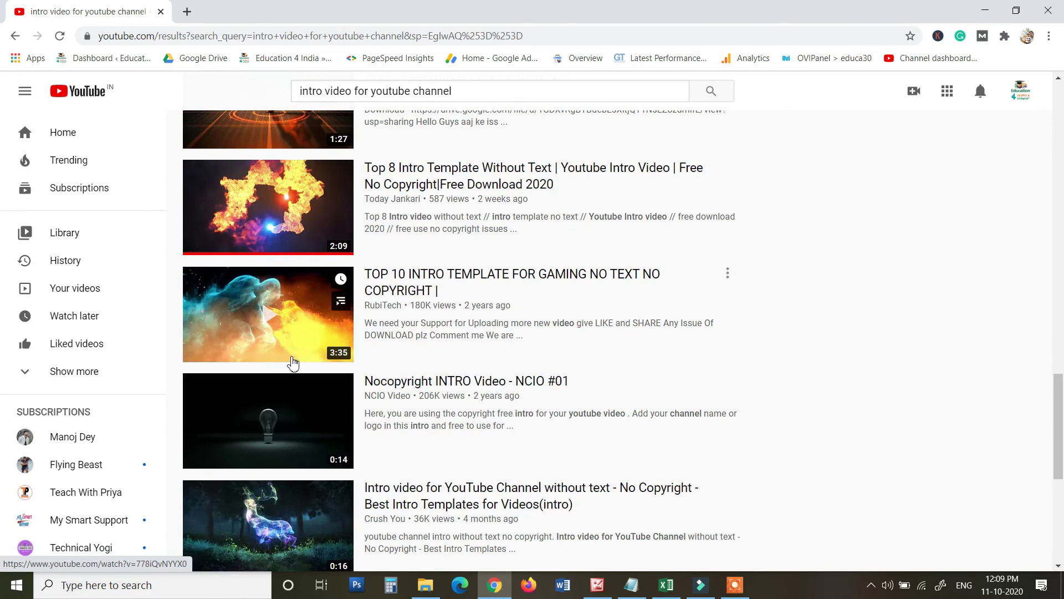
Insert "ss" before "youtube.com" in the results page address to load it in the online video downloader, and return to the search results.
{"action": "left_click", "coordinate": [99, 36]}
{"action": "left_click", "coordinate": [100, 37]}
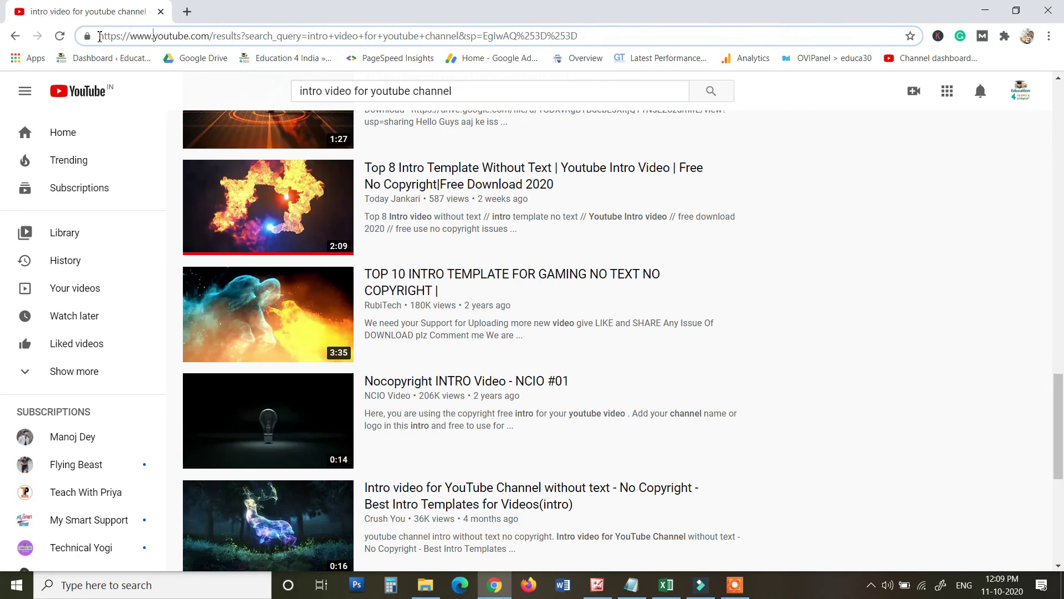
{"action": "left_click", "coordinate": [151, 38]}
{"action": "type", "text": "ss"}
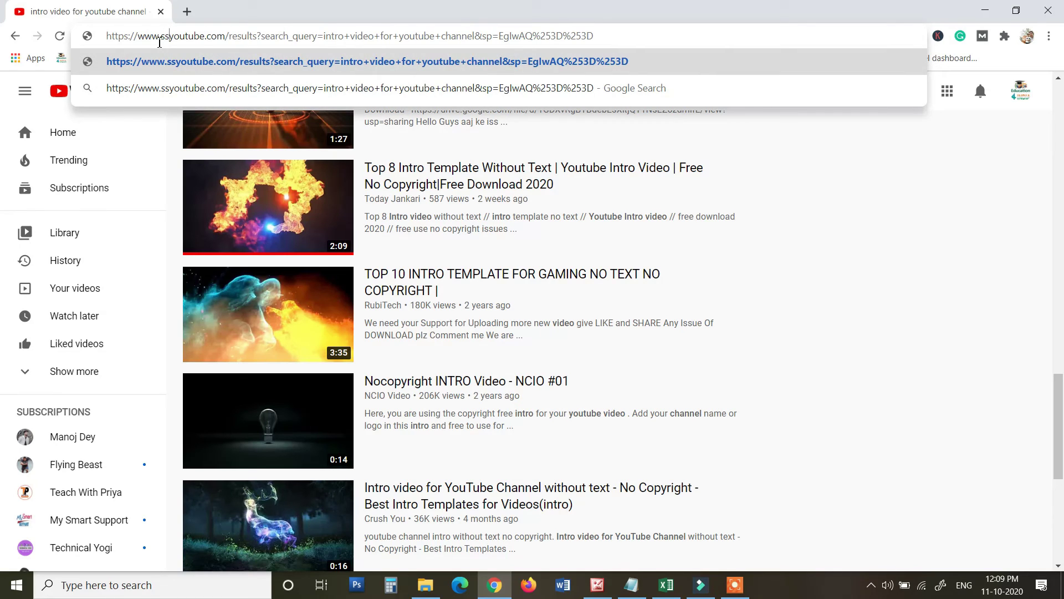
{"action": "key", "text": "Return"}
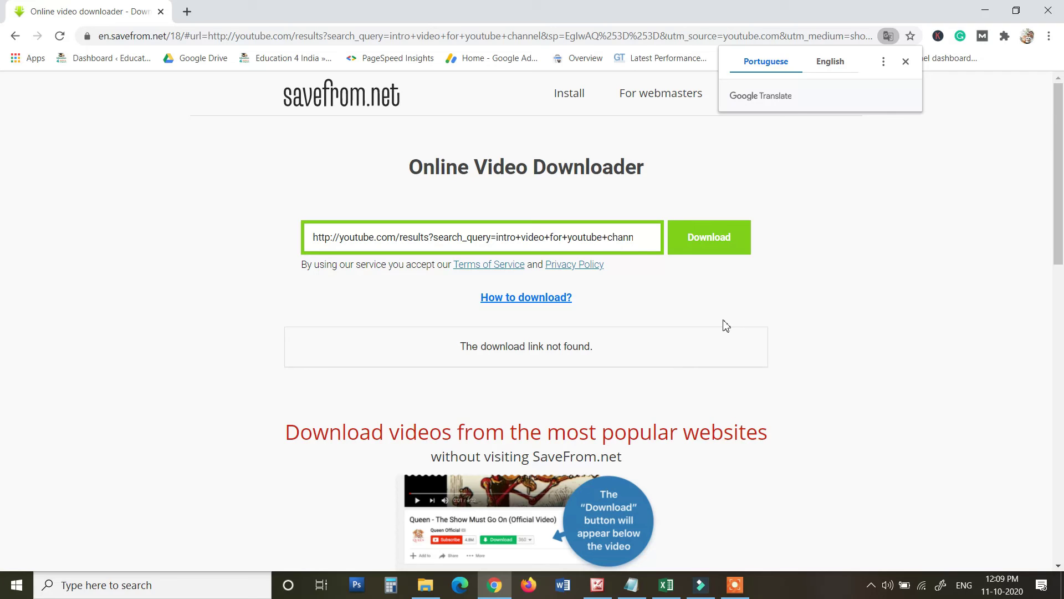
{"action": "left_click", "coordinate": [15, 36]}
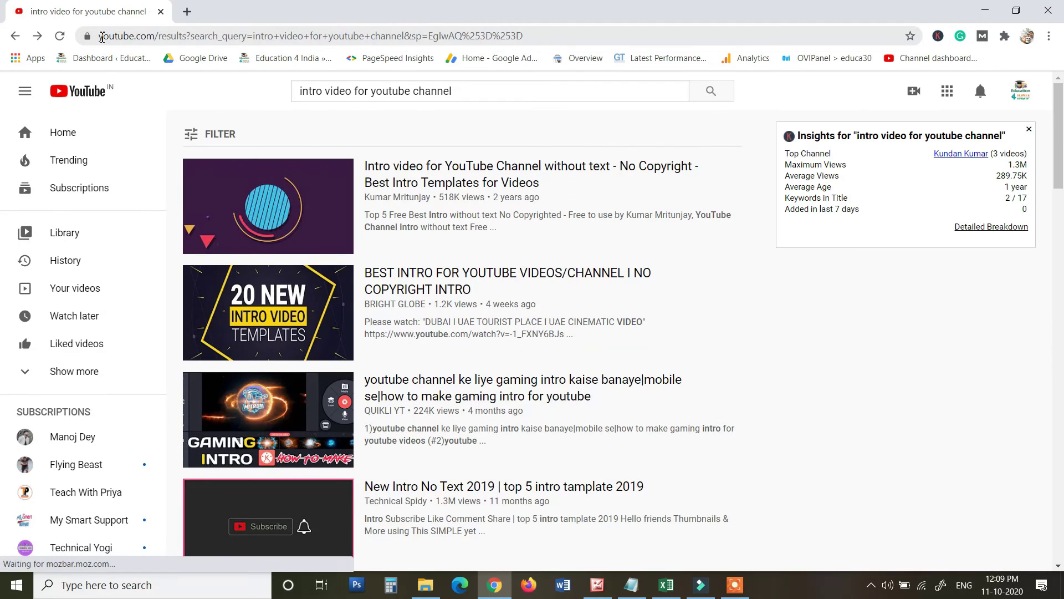
Switch back to Filmora and import the intro logo and the TOP 6 and Top 8 intro template videos from the intro folder.
{"action": "left_click", "coordinate": [985, 10]}
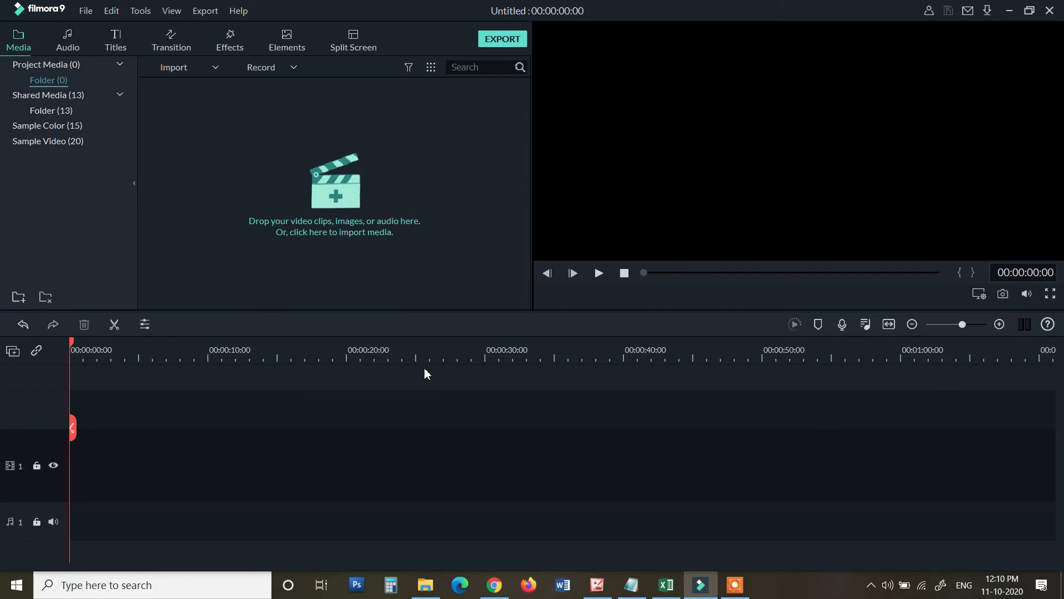
{"action": "left_click", "coordinate": [341, 202]}
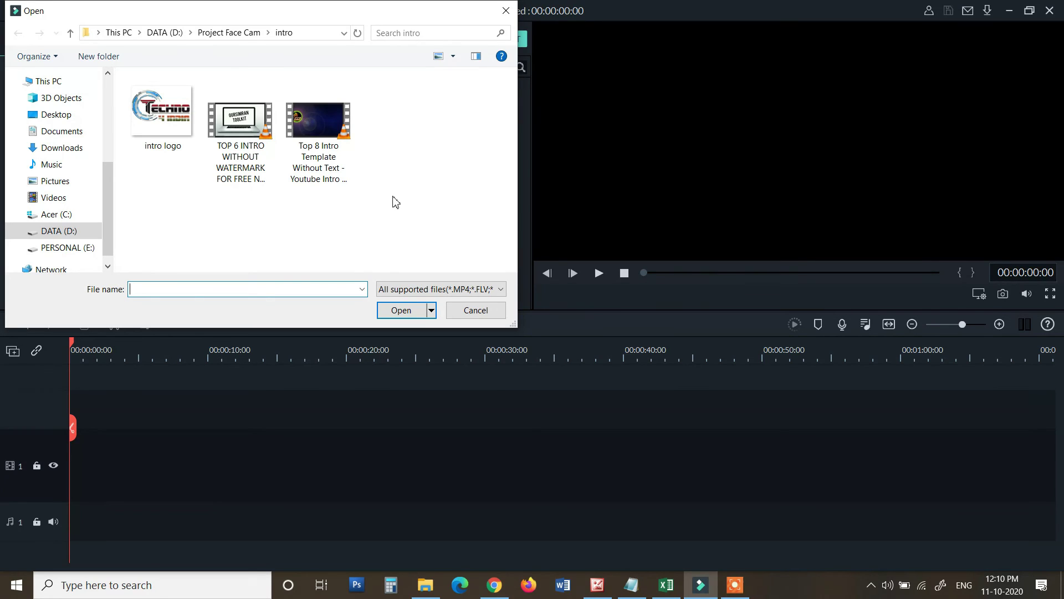
{"action": "left_click_drag", "start_coordinate": [404, 191], "coordinate": [189, 112]}
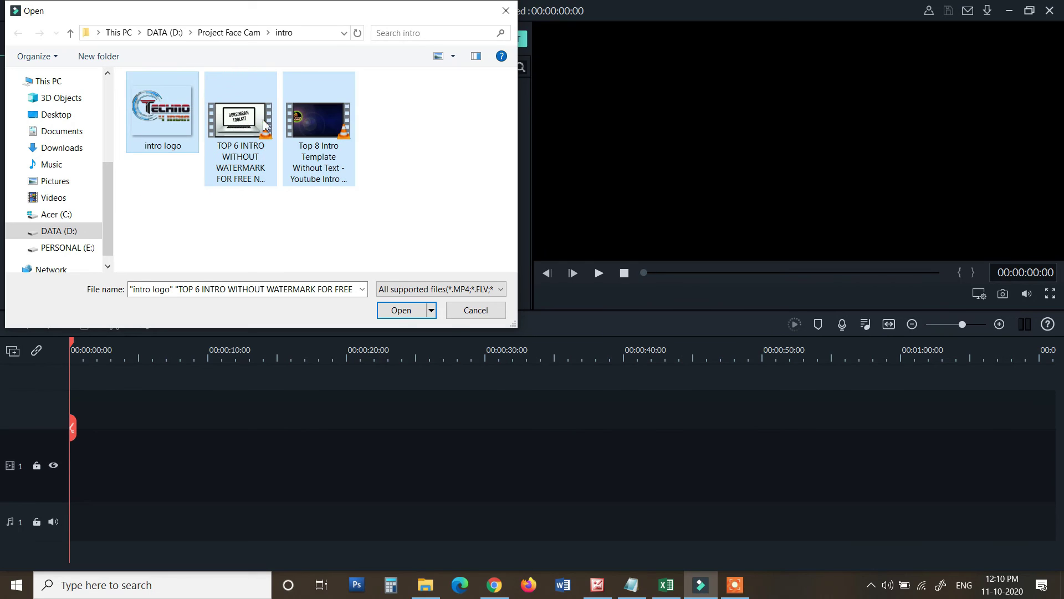
{"action": "left_click", "coordinate": [394, 317]}
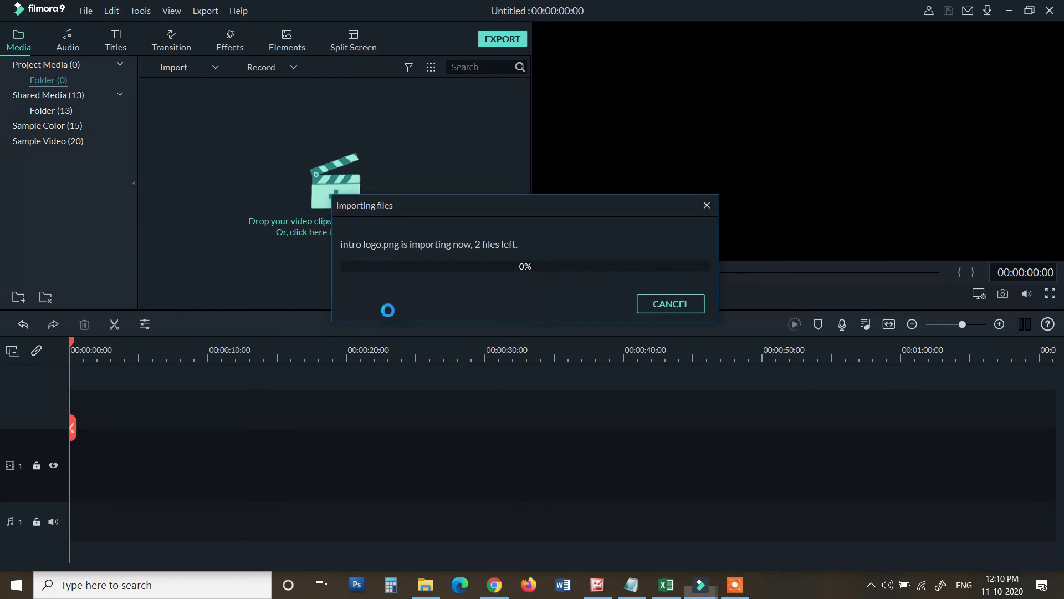
{"action": "left_click", "coordinate": [290, 240]}
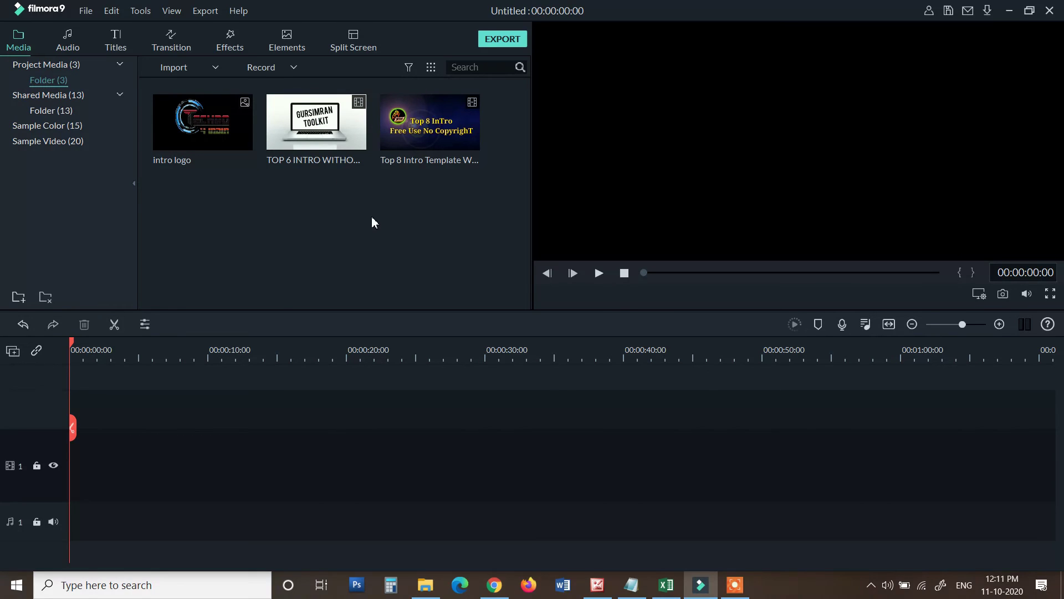
Add the TOP 6 INTRO video at the start of video track 1, matching the project settings to the media at 1280 x 714 30fps.
{"action": "left_click", "coordinate": [346, 133]}
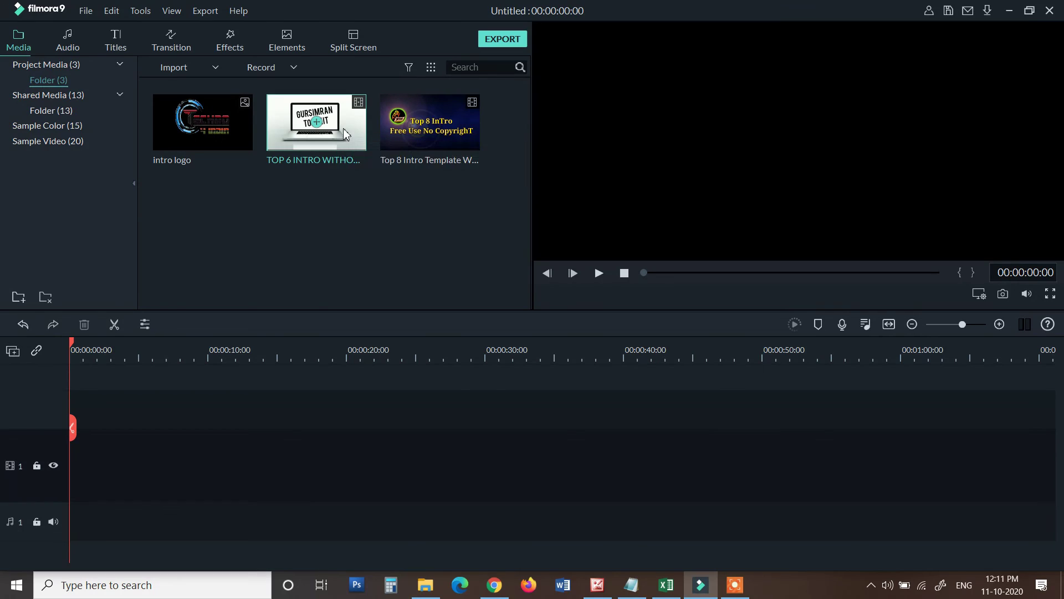
{"action": "left_click_drag", "start_coordinate": [264, 341], "coordinate": [74, 457]}
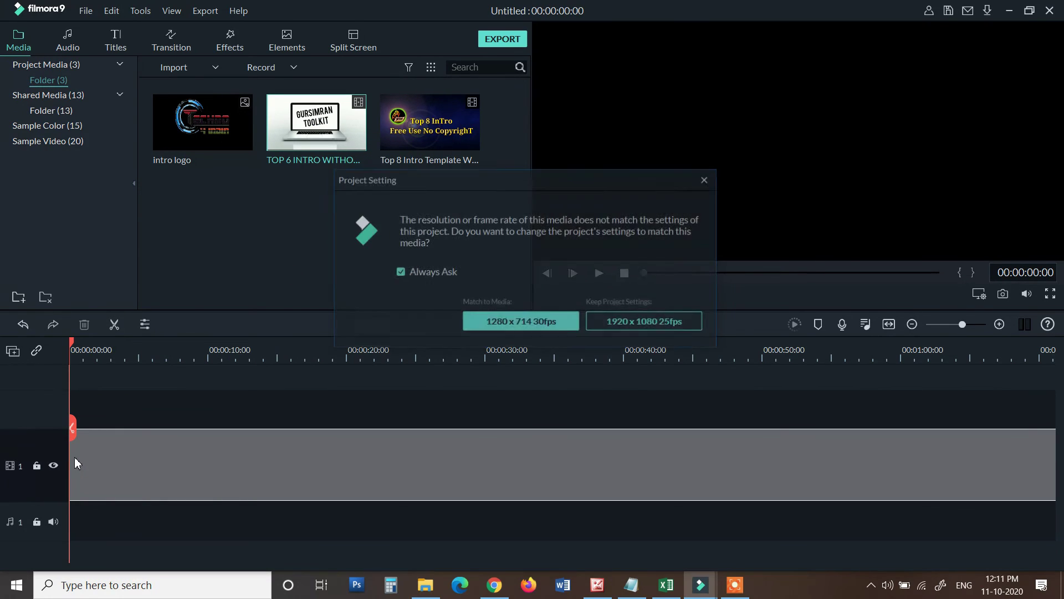
{"action": "left_click", "coordinate": [539, 321]}
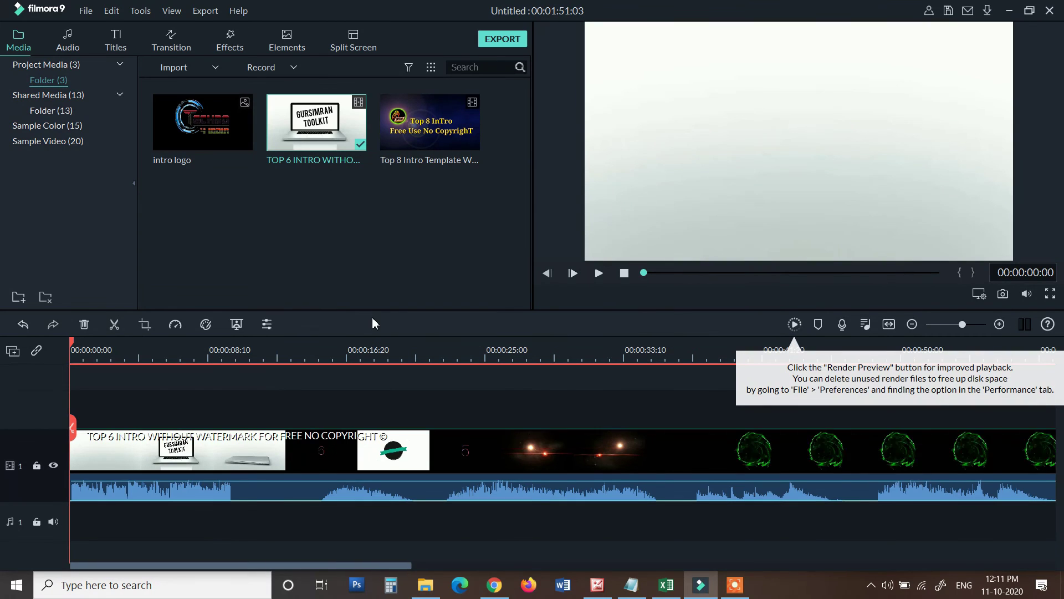
Split the intro template clip at 00:00:09:16 and delete everything after the split.
{"action": "left_click_drag", "start_coordinate": [74, 348], "coordinate": [230, 459]}
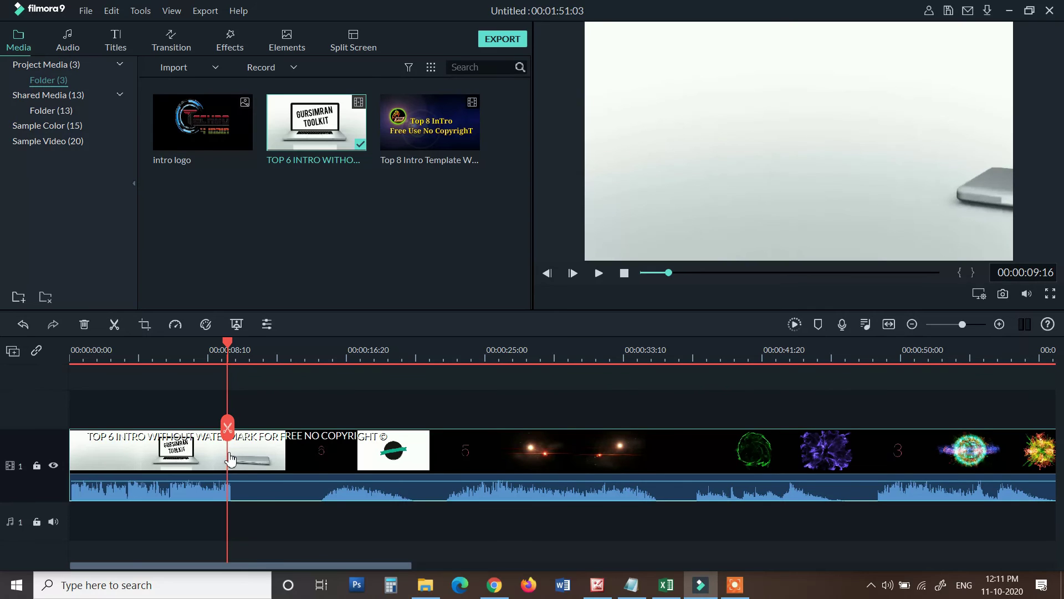
{"action": "right_click", "coordinate": [271, 464]}
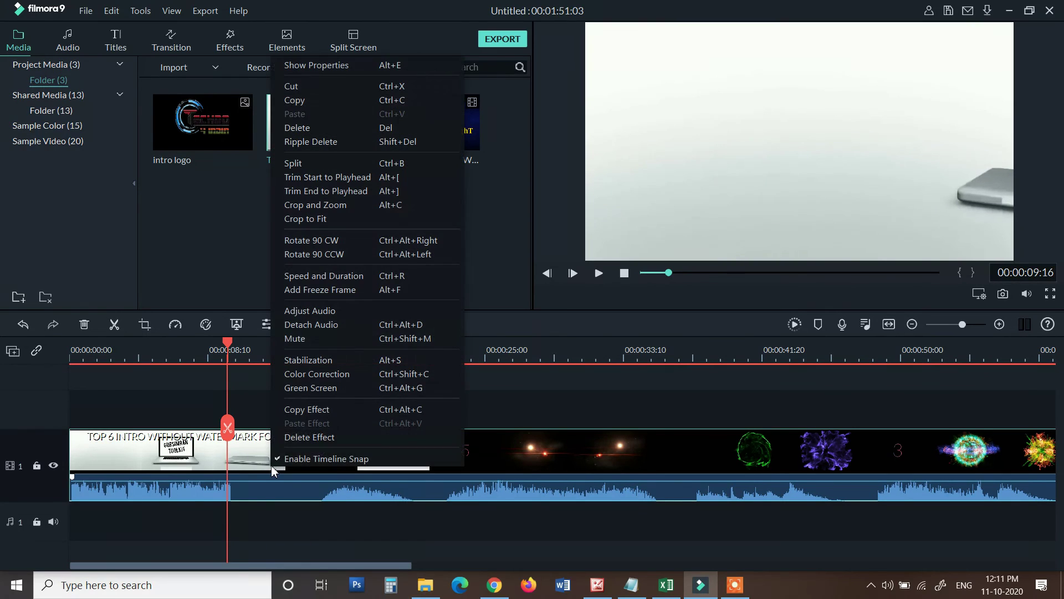
{"action": "left_click", "coordinate": [285, 164]}
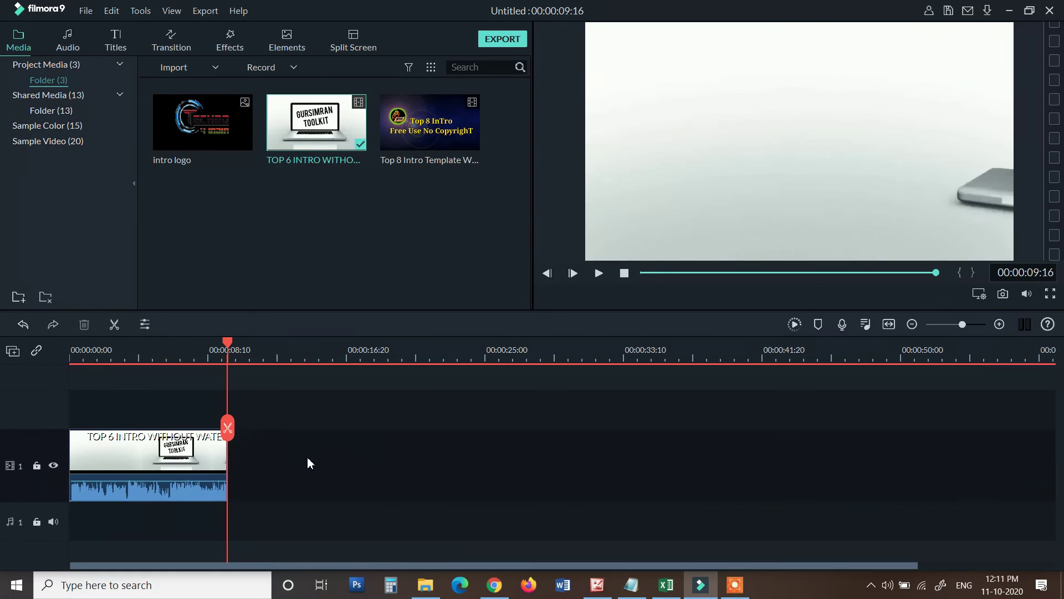
{"action": "key", "text": "Delete"}
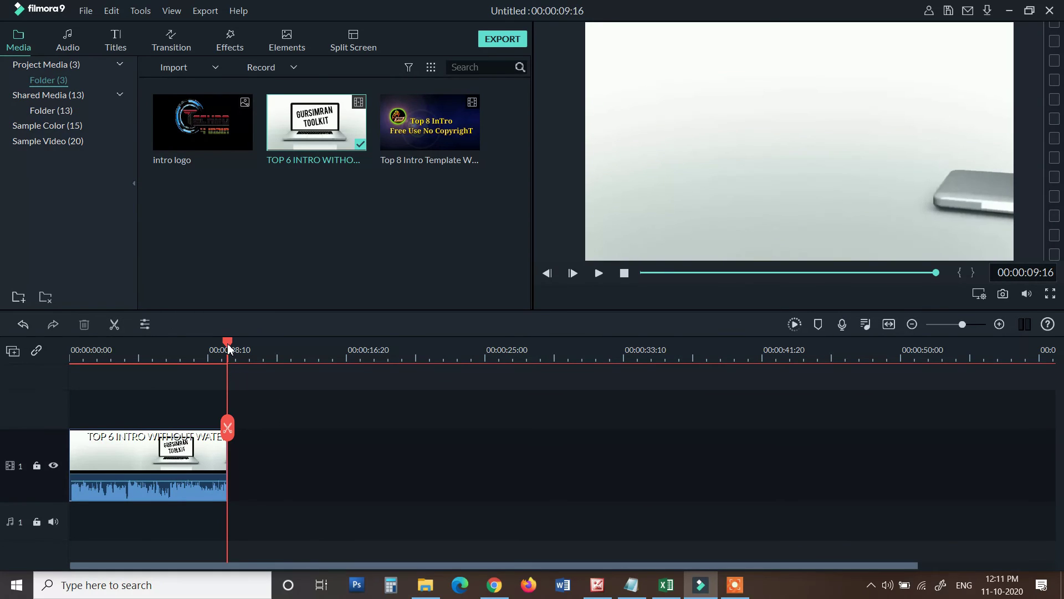
Place the intro logo on a track above the template clip, starting at 00:00:02:22 where the laptop screen is blank.
{"action": "left_click_drag", "start_coordinate": [229, 348], "coordinate": [118, 389]}
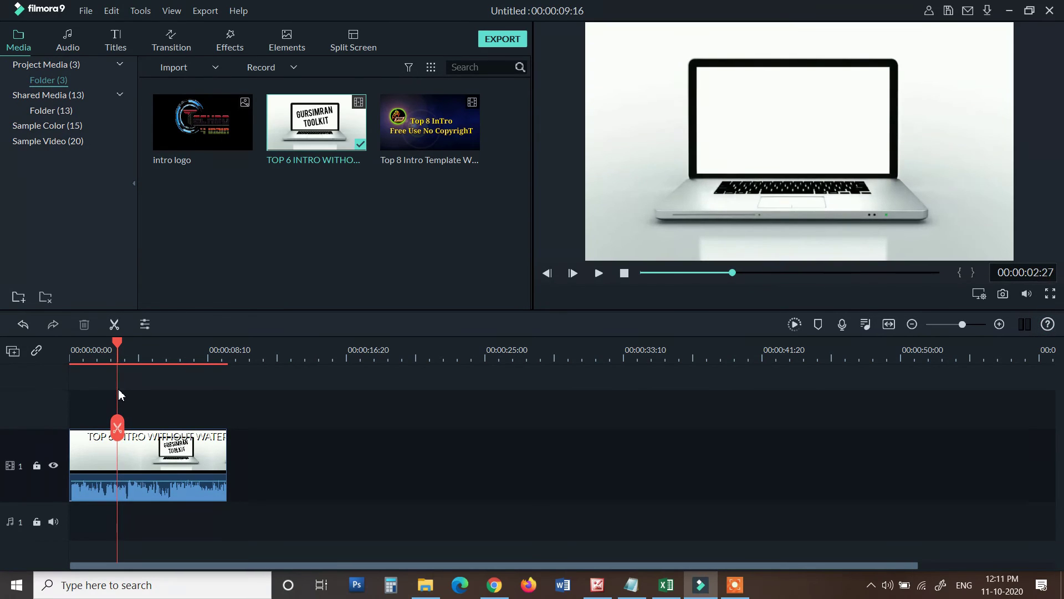
{"action": "left_click_drag", "start_coordinate": [118, 389], "coordinate": [115, 389]}
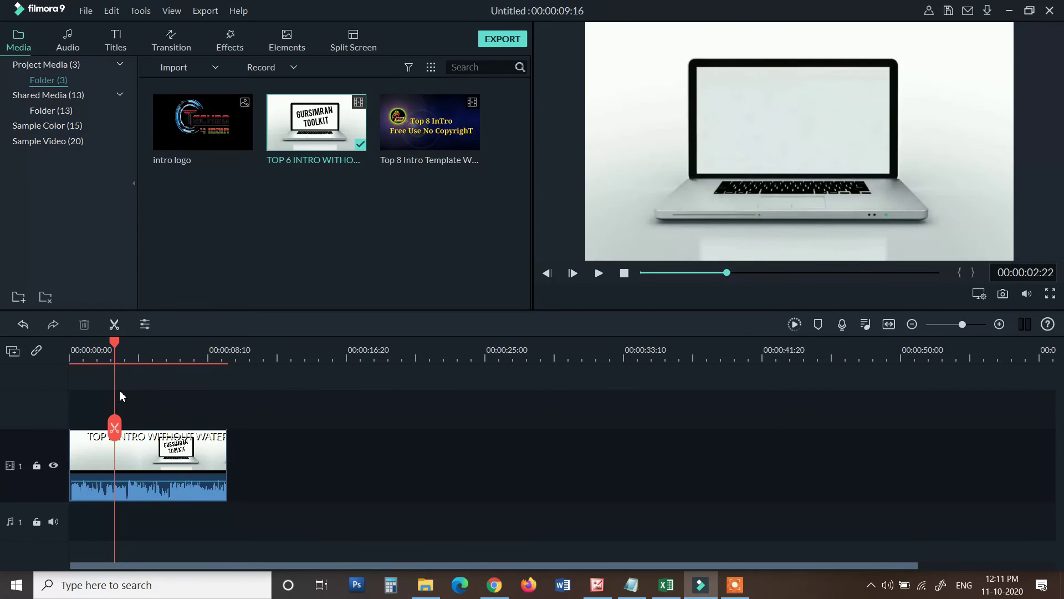
{"action": "left_click_drag", "start_coordinate": [200, 120], "coordinate": [125, 404]}
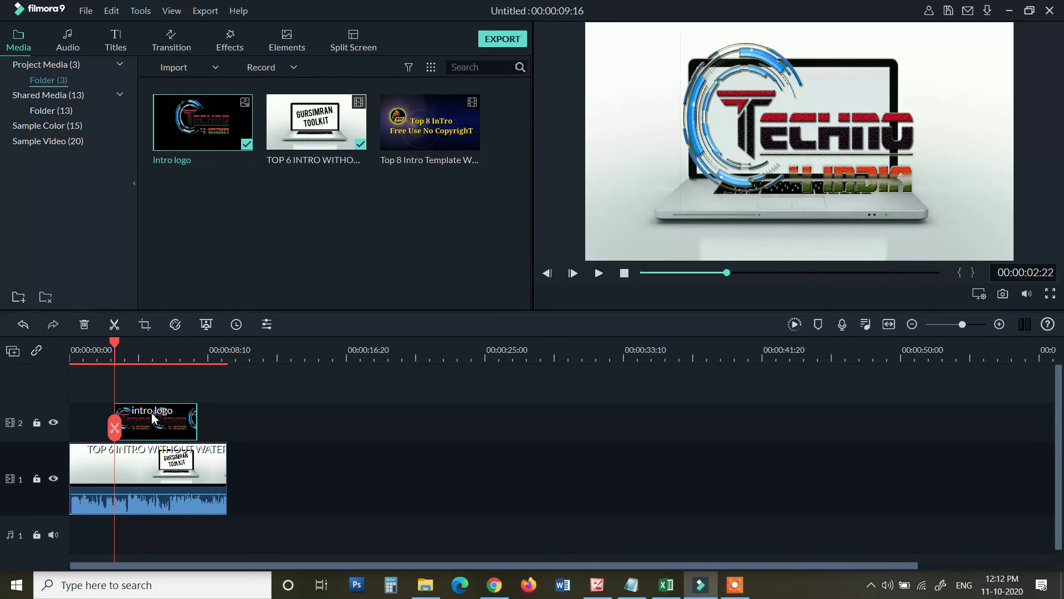
Scale the intro logo down in the preview and center it within the laptop's blank screen.
{"action": "left_click", "coordinate": [759, 159]}
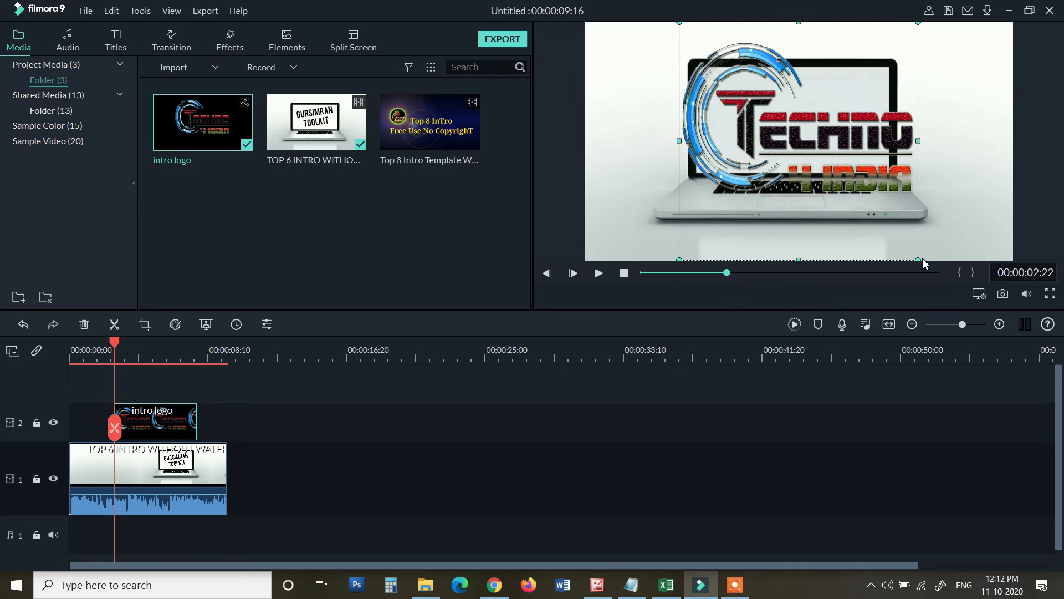
{"action": "left_click_drag", "start_coordinate": [918, 257], "coordinate": [801, 143]}
{"action": "left_click_drag", "start_coordinate": [765, 84], "coordinate": [872, 131]}
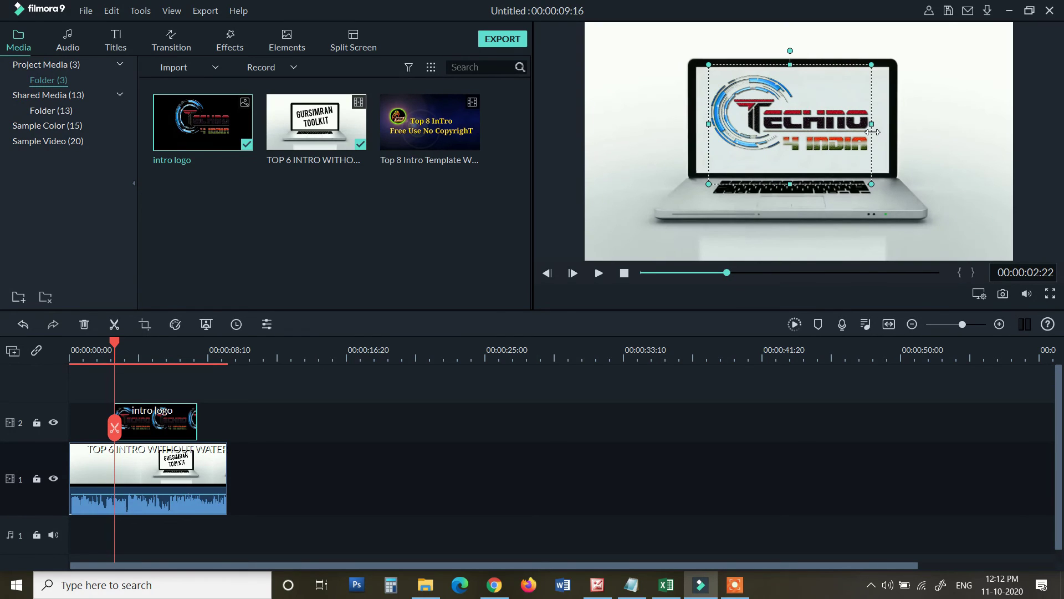
Scrub through the intro logo's section of the timeline to check how the logo overlaps the template's own text.
{"action": "left_click_drag", "start_coordinate": [115, 344], "coordinate": [194, 403]}
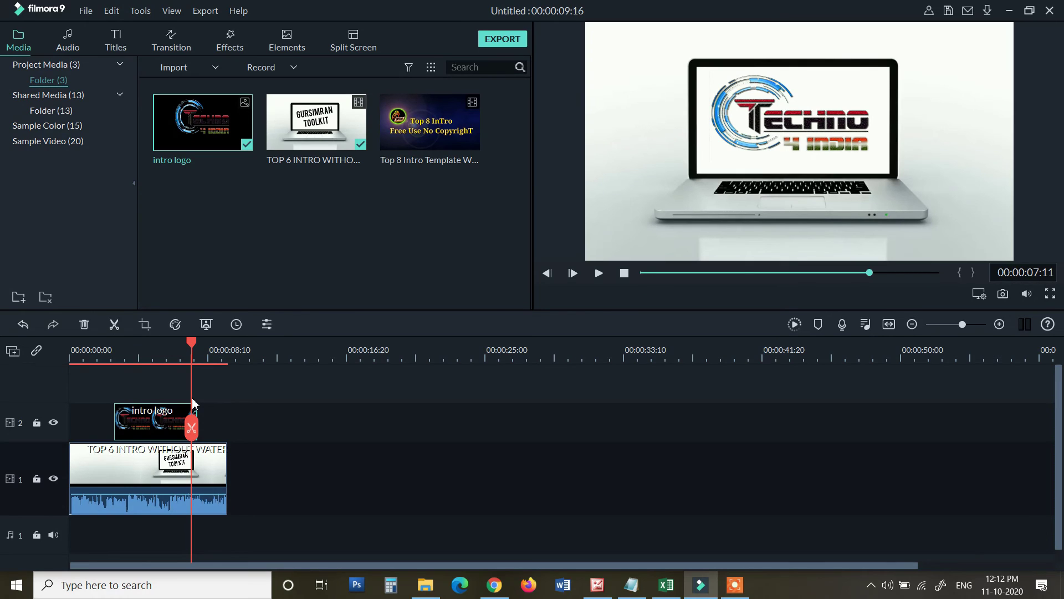
{"action": "left_click_drag", "start_coordinate": [193, 402], "coordinate": [165, 412]}
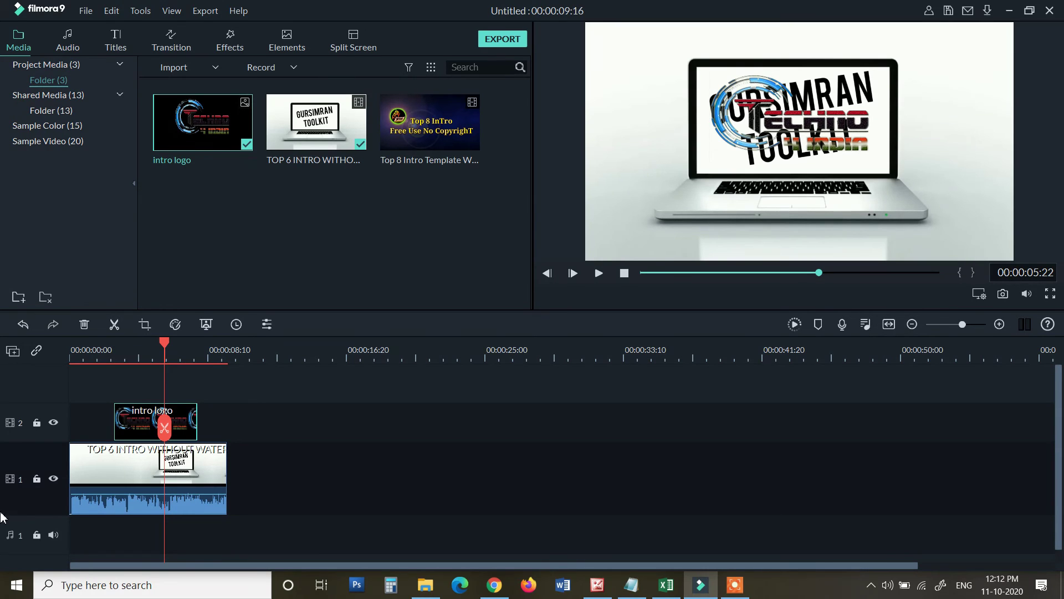
Open Paint and shrink the blank white canvas to about 424 x 371 px.
{"action": "left_click", "coordinate": [17, 585]}
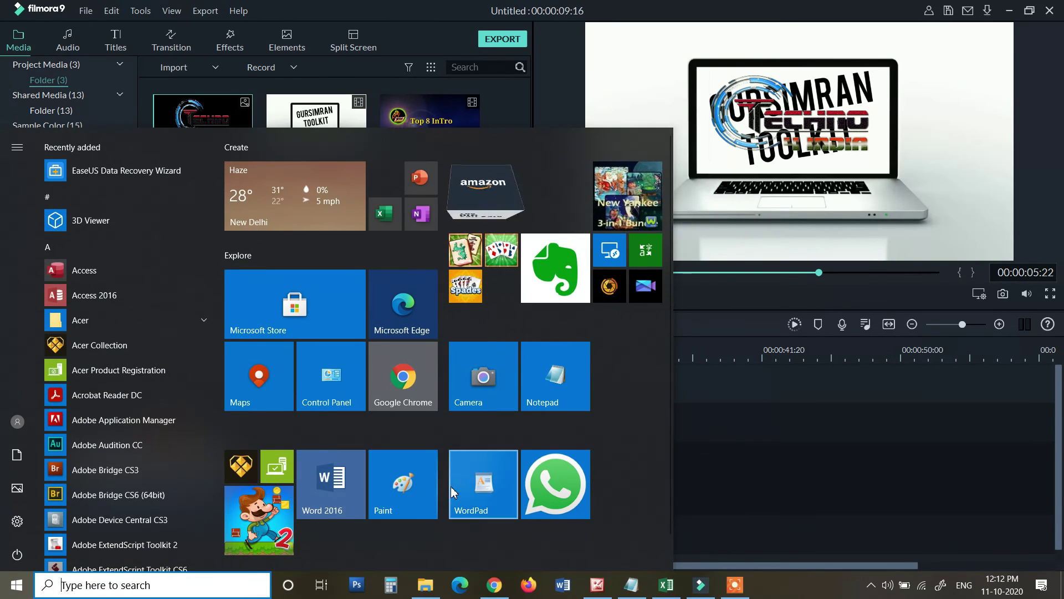
{"action": "left_click", "coordinate": [393, 503]}
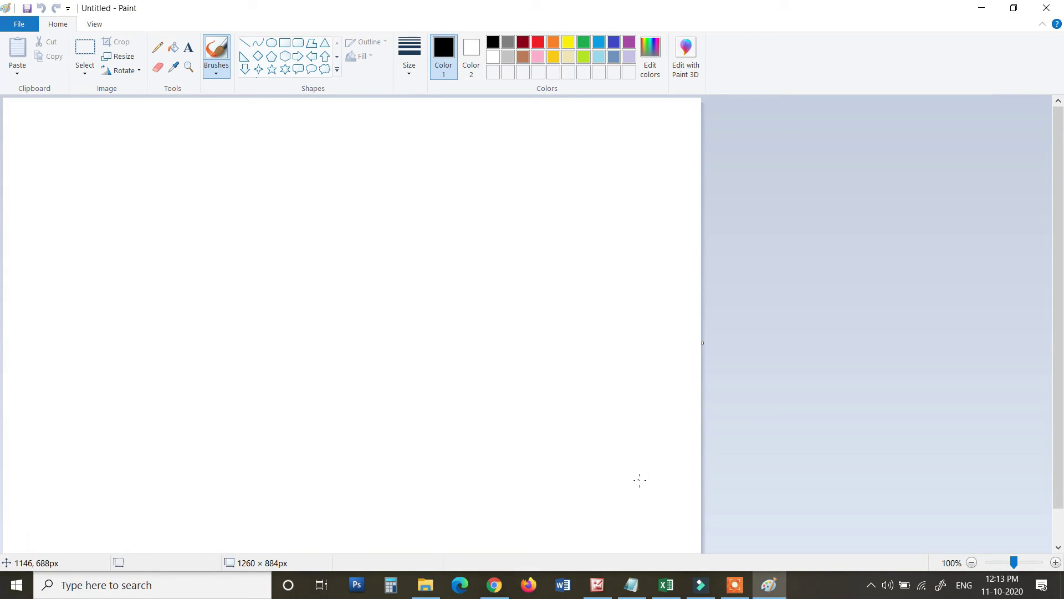
{"action": "left_click", "coordinate": [639, 480]}
{"action": "scroll", "coordinate": [666, 473], "scroll_direction": "down", "scroll_amount": 1}
{"action": "left_click_drag", "start_coordinate": [702, 551], "coordinate": [238, 265]}
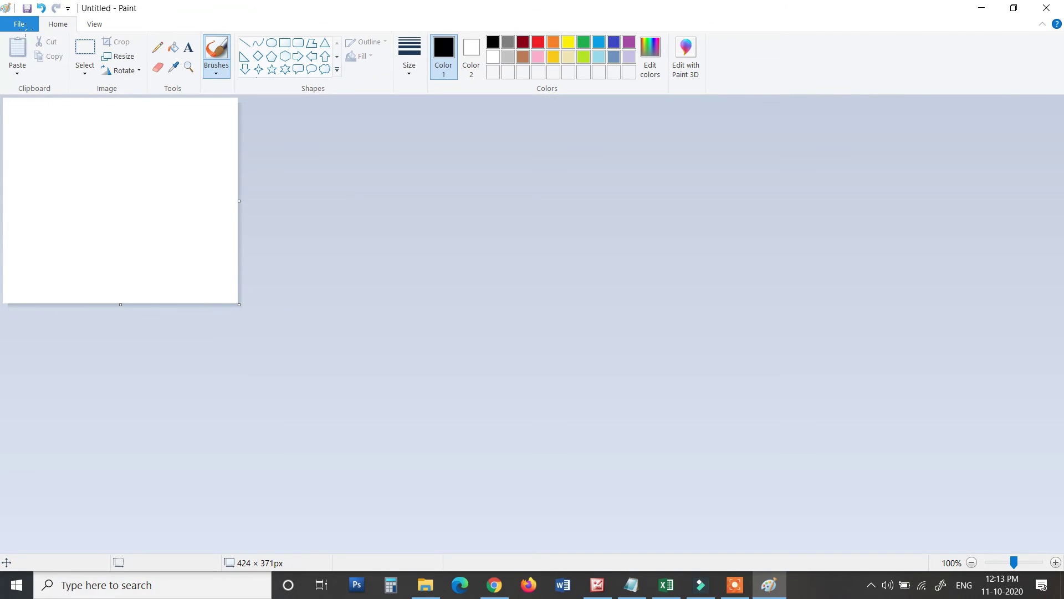
Save the blank canvas as the PNG file Untitled in the intro folder of Project Face Cam on drive D.
{"action": "key", "text": "ctrl+s"}
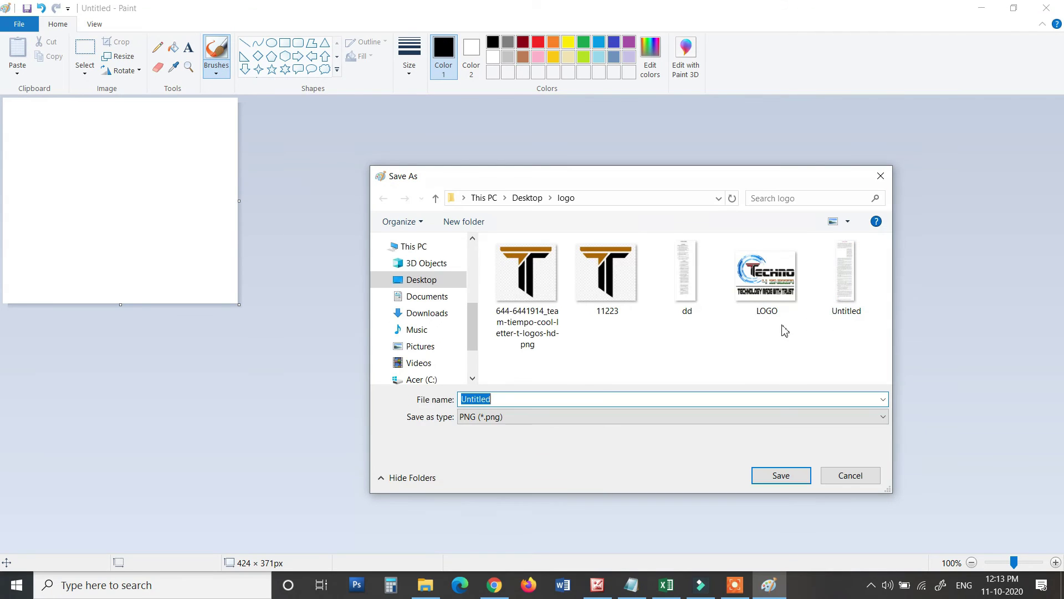
{"action": "left_click", "coordinate": [436, 198]}
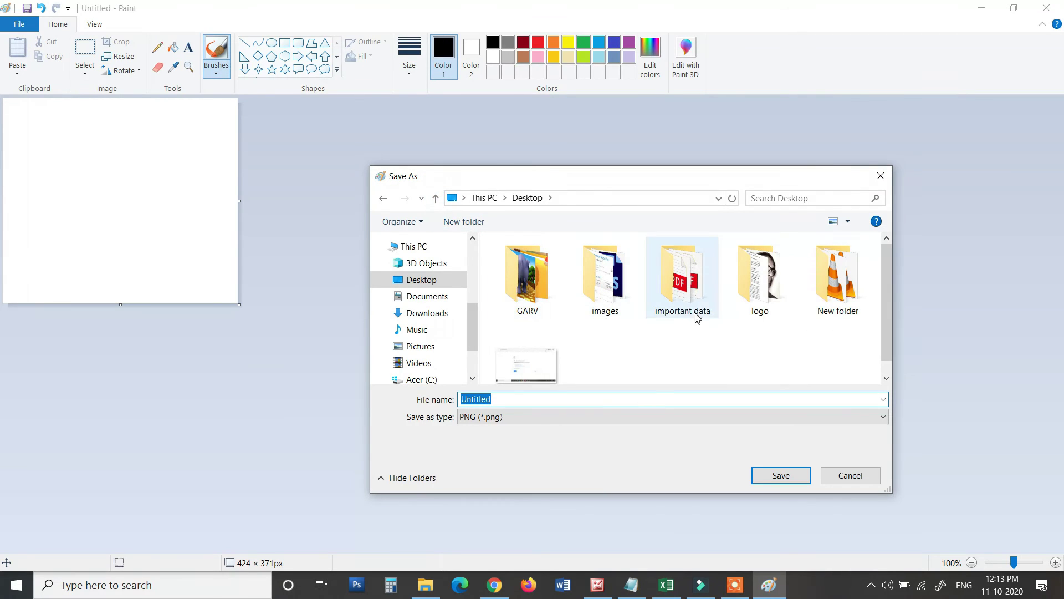
{"action": "left_click", "coordinate": [436, 198]}
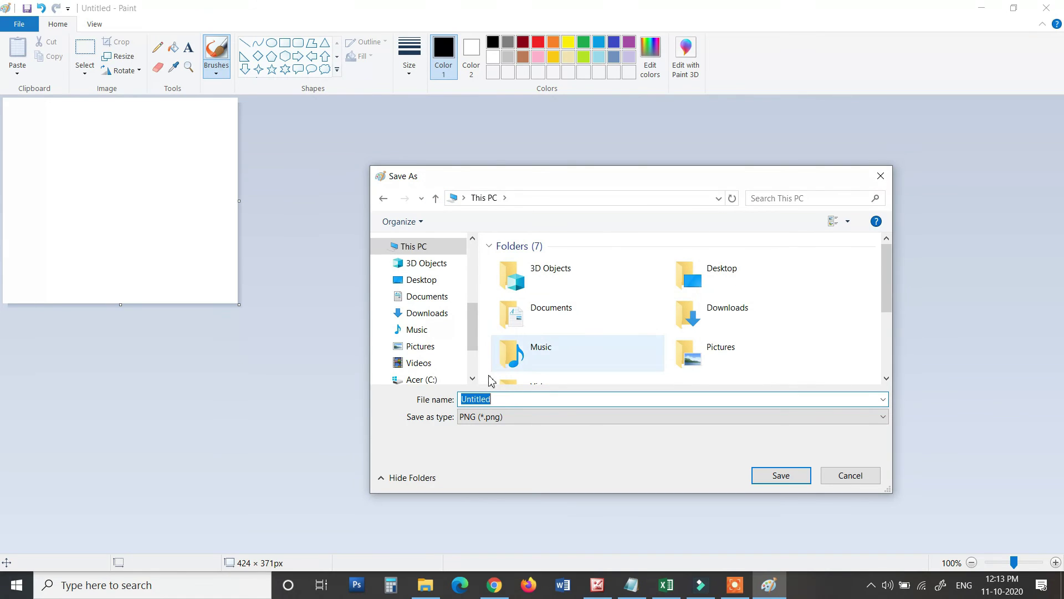
{"action": "scroll", "coordinate": [473, 354], "scroll_direction": "down", "scroll_amount": 2}
{"action": "left_click", "coordinate": [464, 327]}
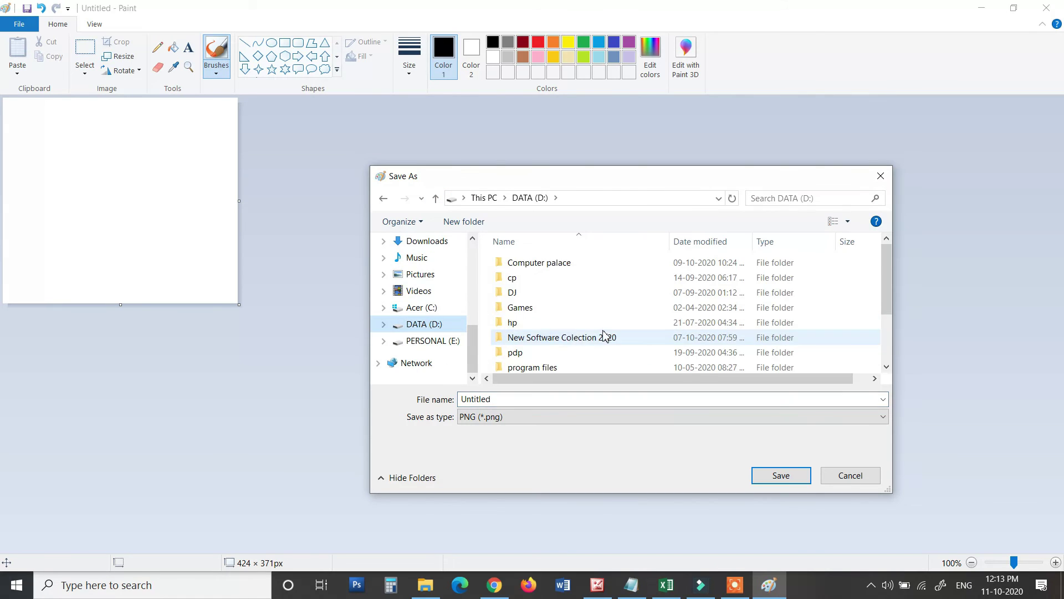
{"action": "scroll", "coordinate": [594, 337], "scroll_direction": "down", "scroll_amount": 2}
{"action": "left_click", "coordinate": [554, 305]}
{"action": "double_click", "coordinate": [555, 305]}
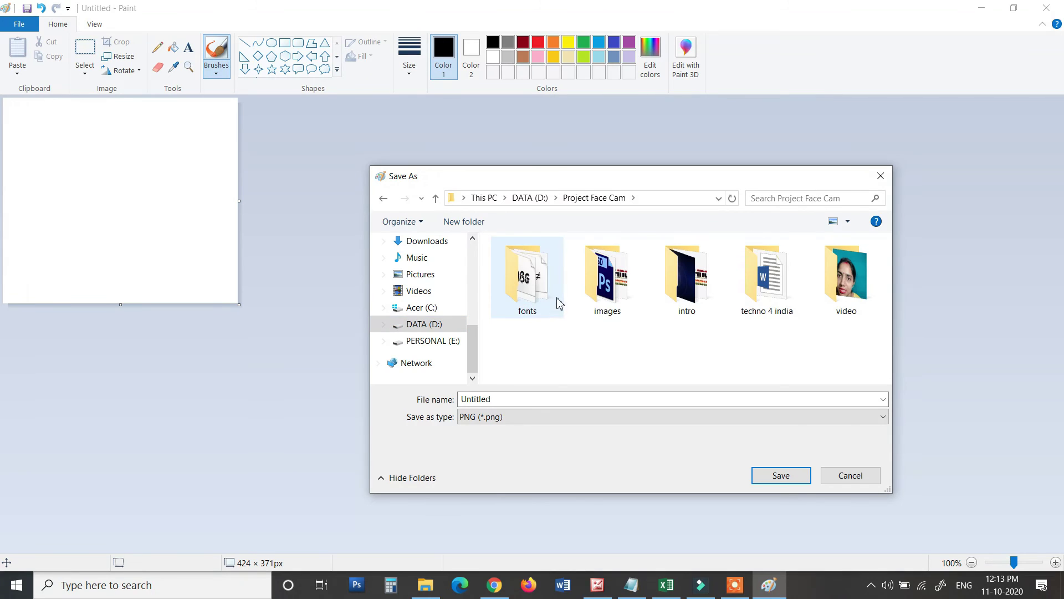
{"action": "double_click", "coordinate": [697, 293]}
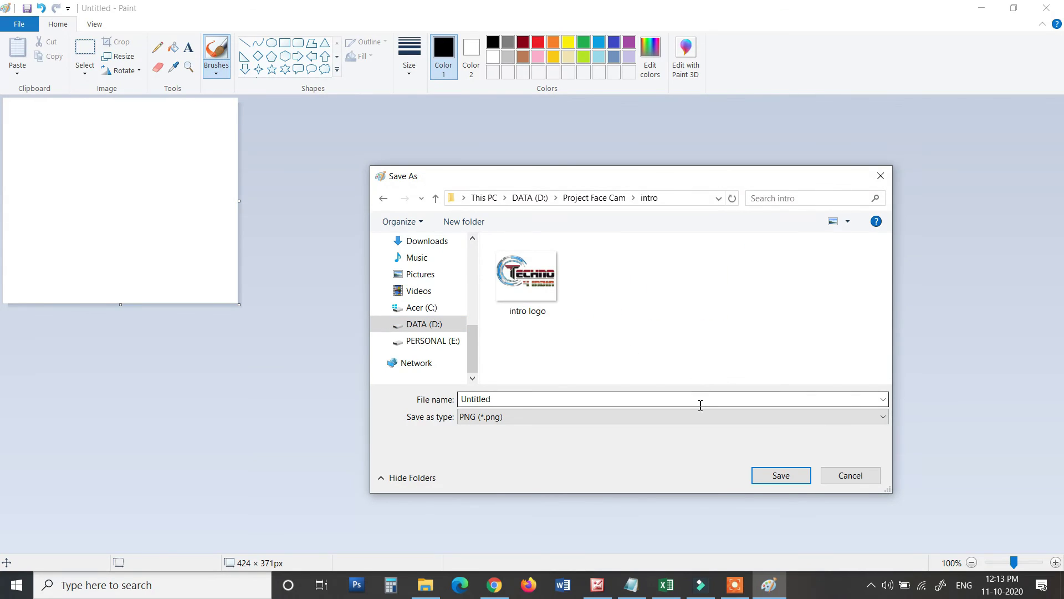
{"action": "left_click", "coordinate": [768, 475]}
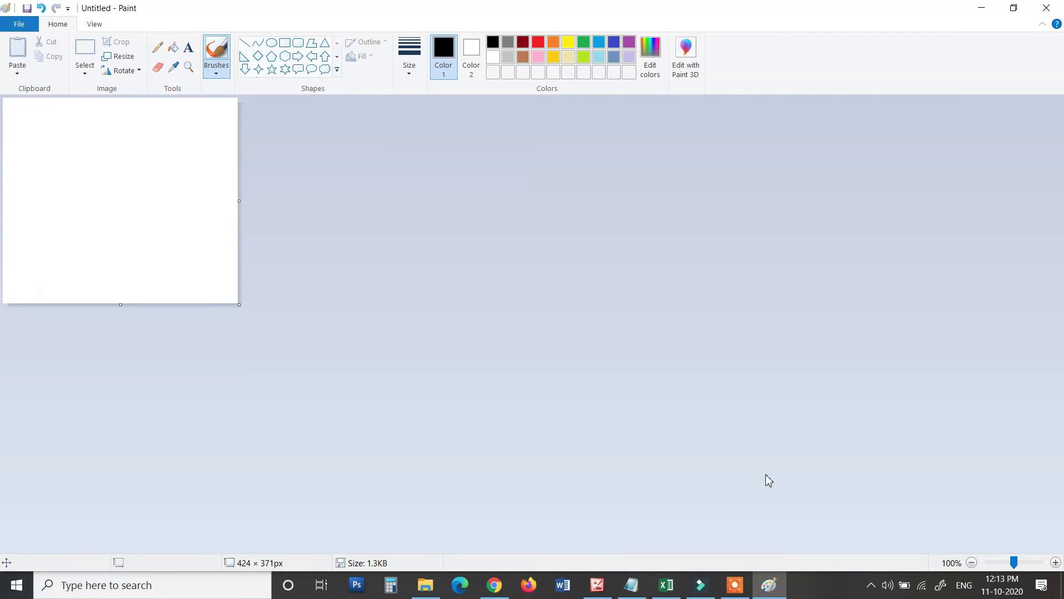
Return to Filmora, import the Untitled white image and place it on track 3, aligned with the start of the intro logo clip.
{"action": "left_click", "coordinate": [701, 585]}
{"action": "right_click", "coordinate": [351, 210]}
{"action": "left_click", "coordinate": [373, 221]}
{"action": "double_click", "coordinate": [408, 112]}
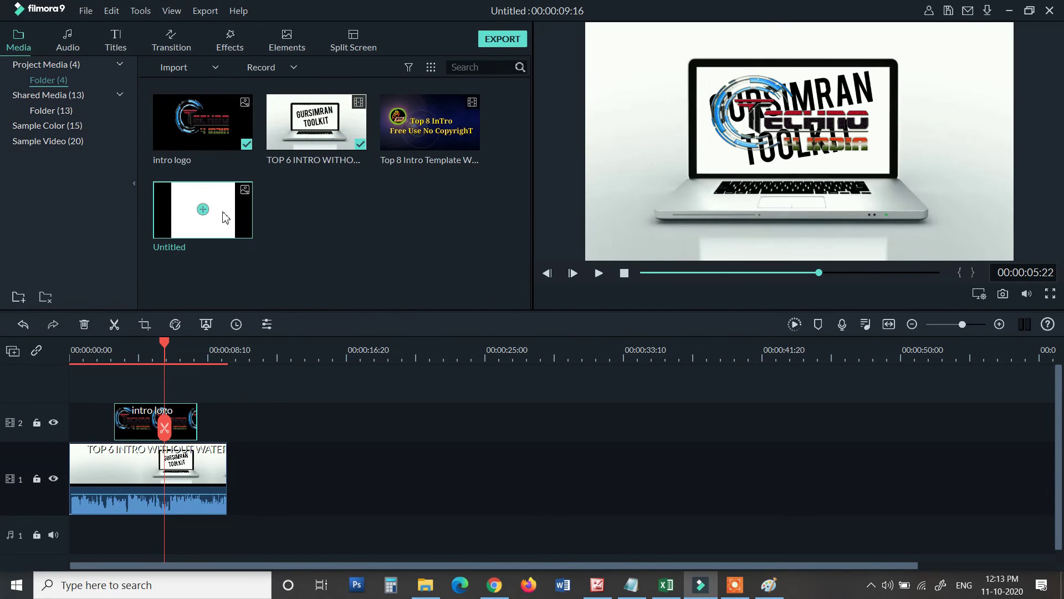
{"action": "left_click_drag", "start_coordinate": [226, 218], "coordinate": [128, 394]}
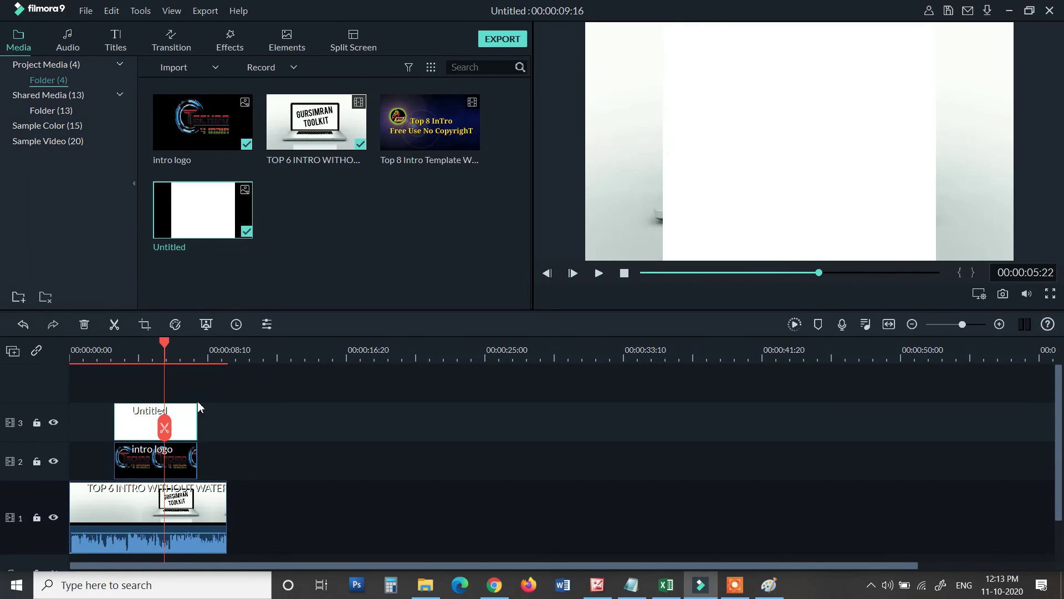
Resize and position the white image in the preview so it covers the template's text on the laptop screen.
{"action": "left_click", "coordinate": [765, 93]}
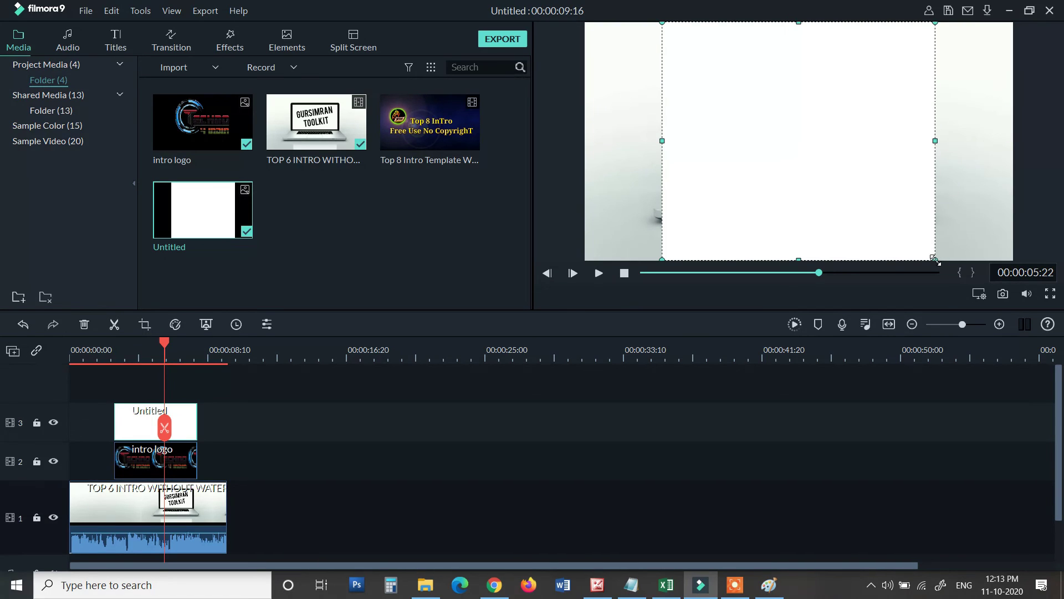
{"action": "left_click_drag", "start_coordinate": [935, 259], "coordinate": [750, 100]}
{"action": "left_click_drag", "start_coordinate": [722, 64], "coordinate": [884, 144]}
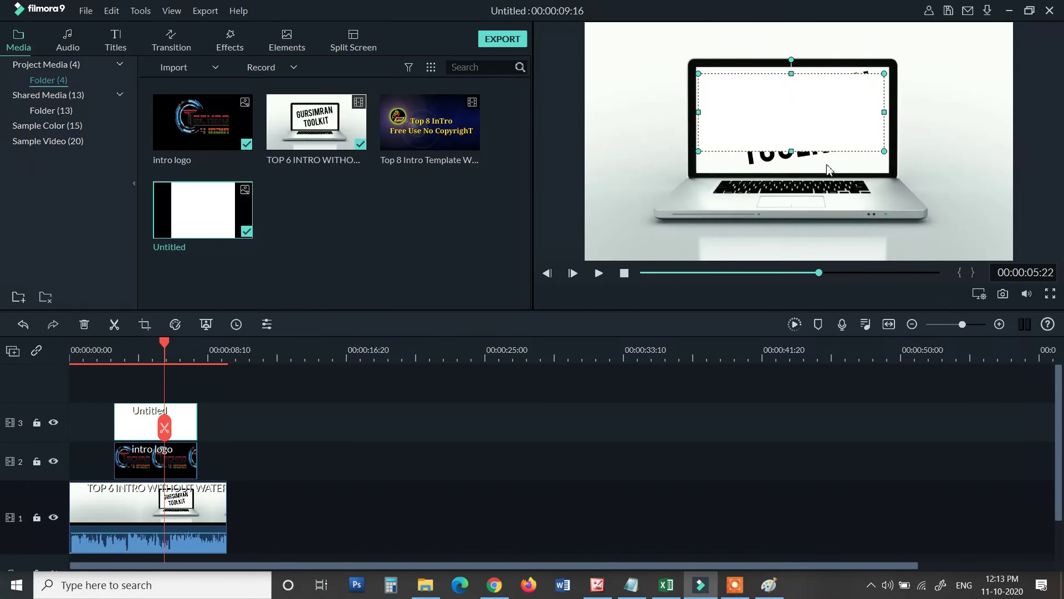
{"action": "left_click_drag", "start_coordinate": [796, 153], "coordinate": [799, 171]}
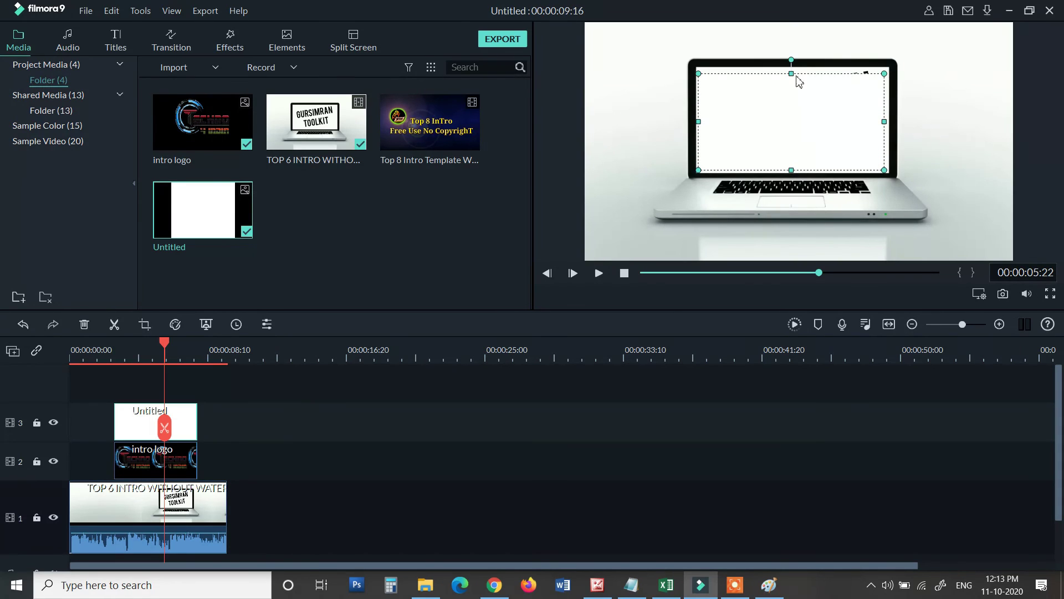
{"action": "left_click_drag", "start_coordinate": [792, 77], "coordinate": [792, 69]}
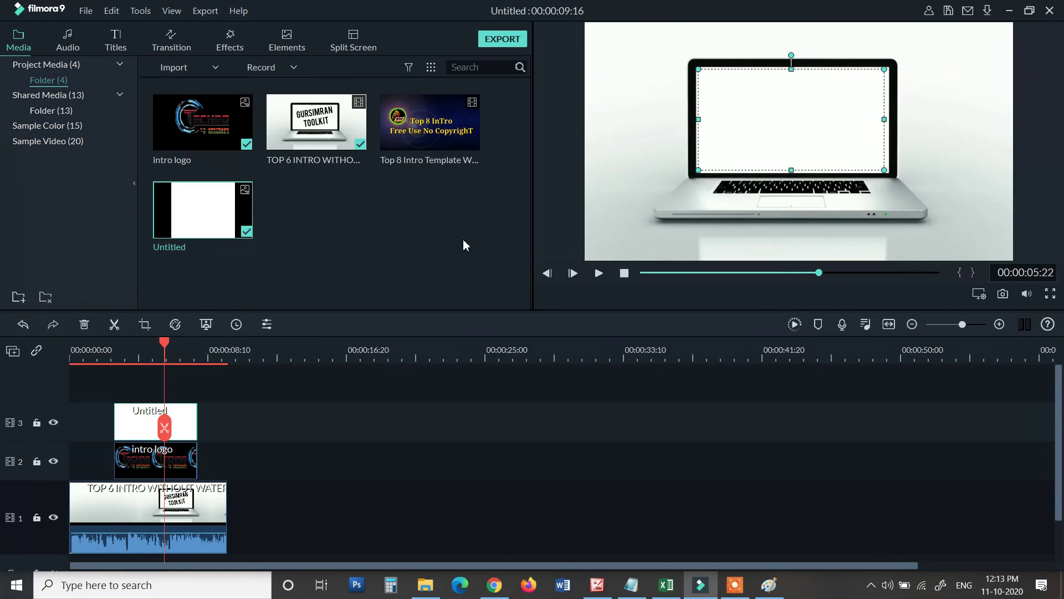
Swap the two overlay clips so the intro logo is on track 3 and the white image on track 2.
{"action": "left_click", "coordinate": [252, 430]}
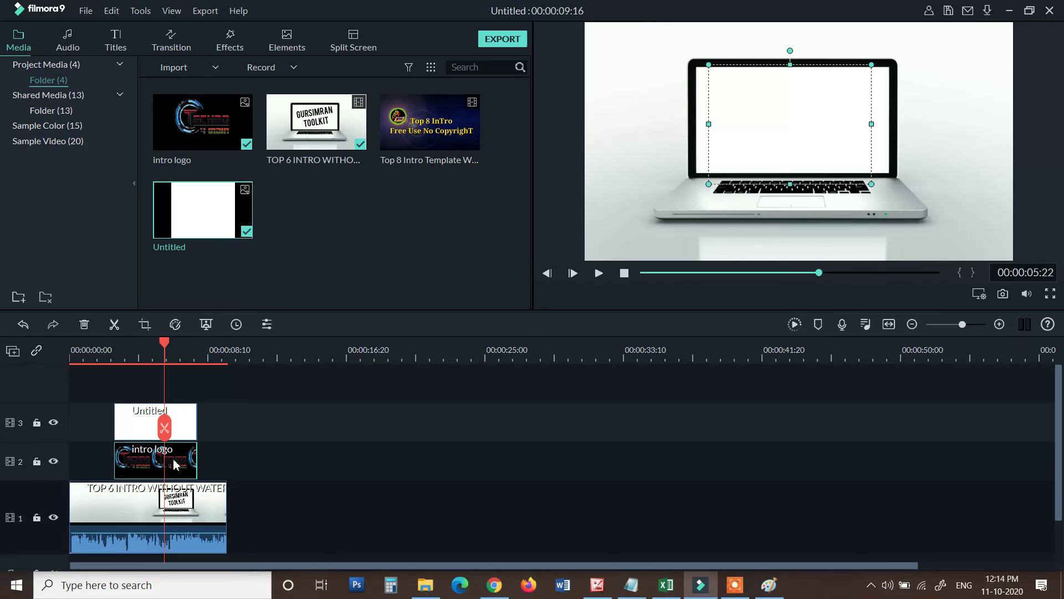
{"action": "mouse_move", "coordinate": [174, 463]}
{"action": "left_mouse_down"}
{"action": "mouse_move", "coordinate": [179, 421]}
{"action": "mouse_move", "coordinate": [231, 451]}
{"action": "mouse_move", "coordinate": [159, 455]}
{"action": "mouse_move", "coordinate": [181, 464]}
{"action": "left_mouse_up"}
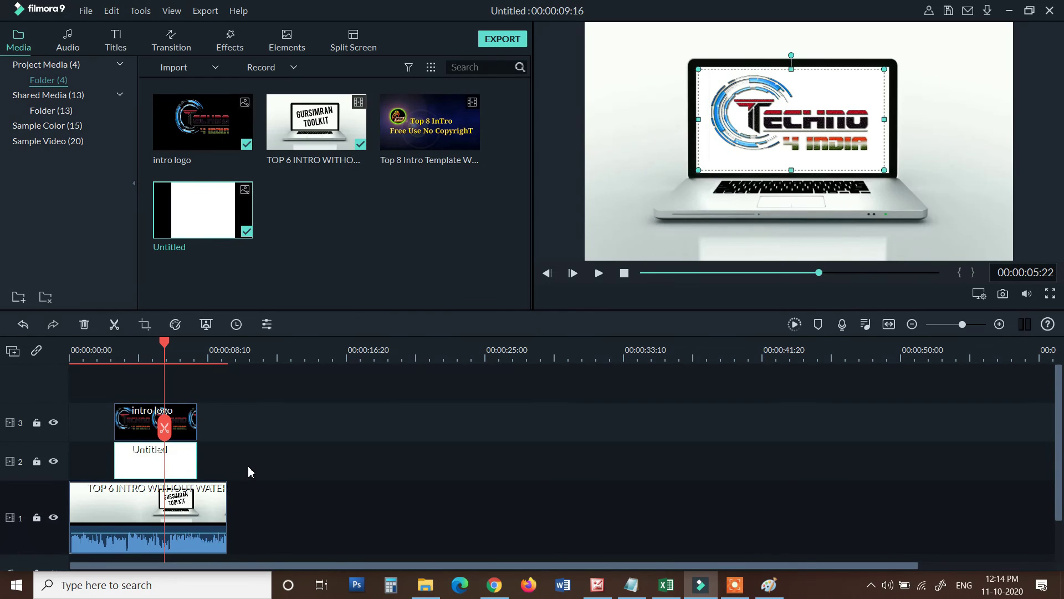
Play the intro from 00:00:01:22 to check the logo over the white background.
{"action": "left_click", "coordinate": [98, 370]}
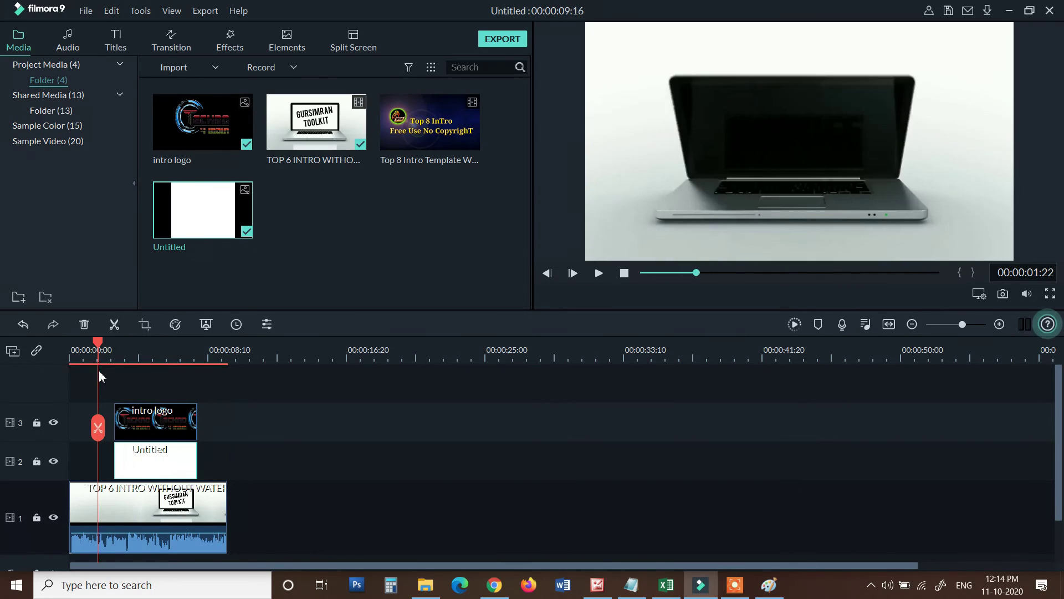
{"action": "key", "text": "space"}
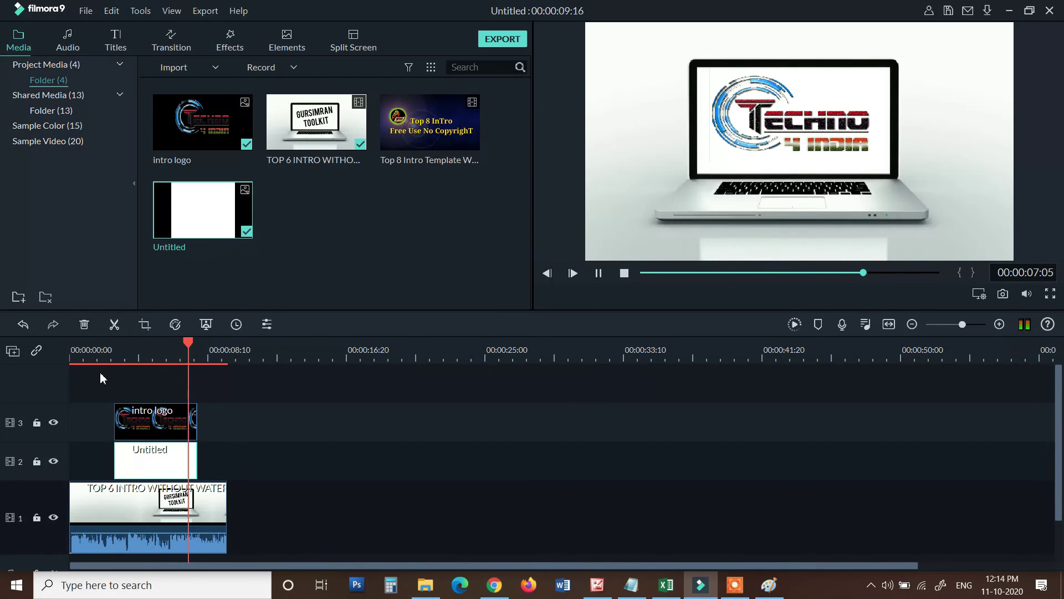
{"action": "key", "text": "space"}
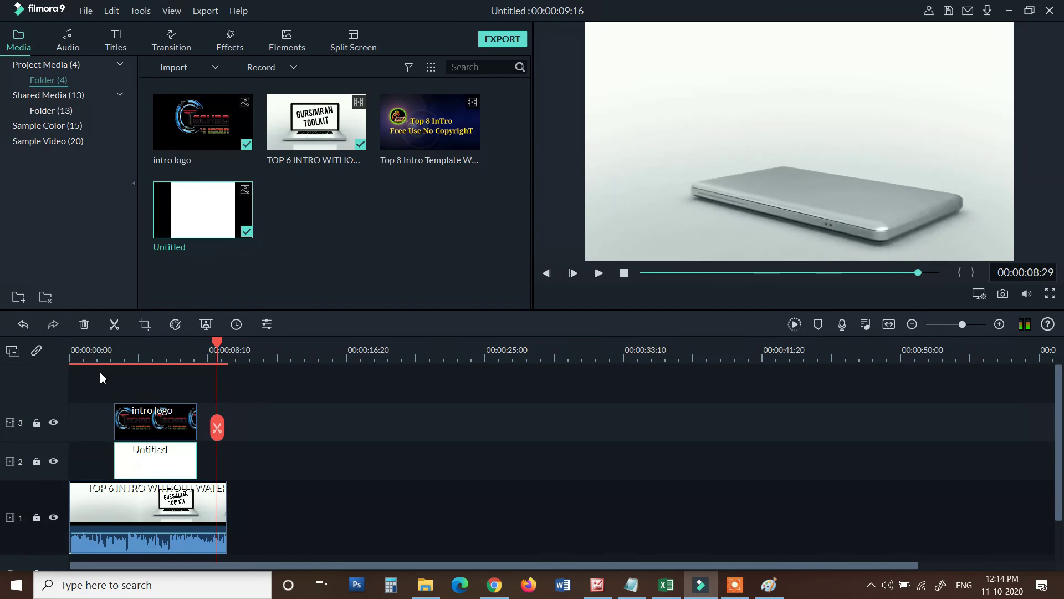
Apply the Boom! motion animation to the intro logo clip.
{"action": "left_click_drag", "start_coordinate": [215, 353], "coordinate": [167, 360]}
{"action": "double_click", "coordinate": [136, 428]}
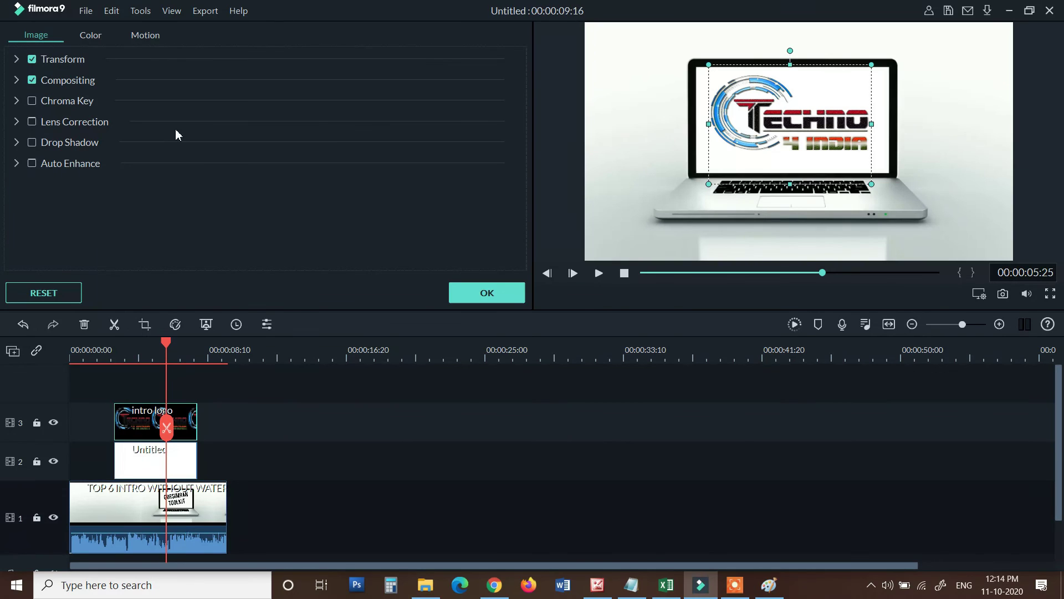
{"action": "left_click", "coordinate": [147, 37]}
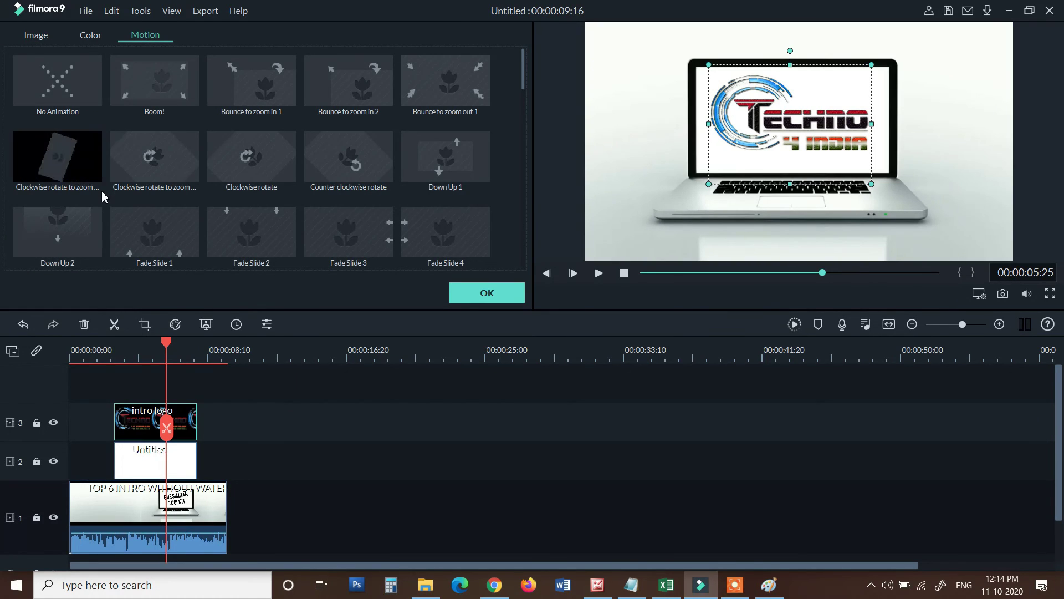
{"action": "scroll", "coordinate": [247, 168], "scroll_direction": "down", "scroll_amount": 4}
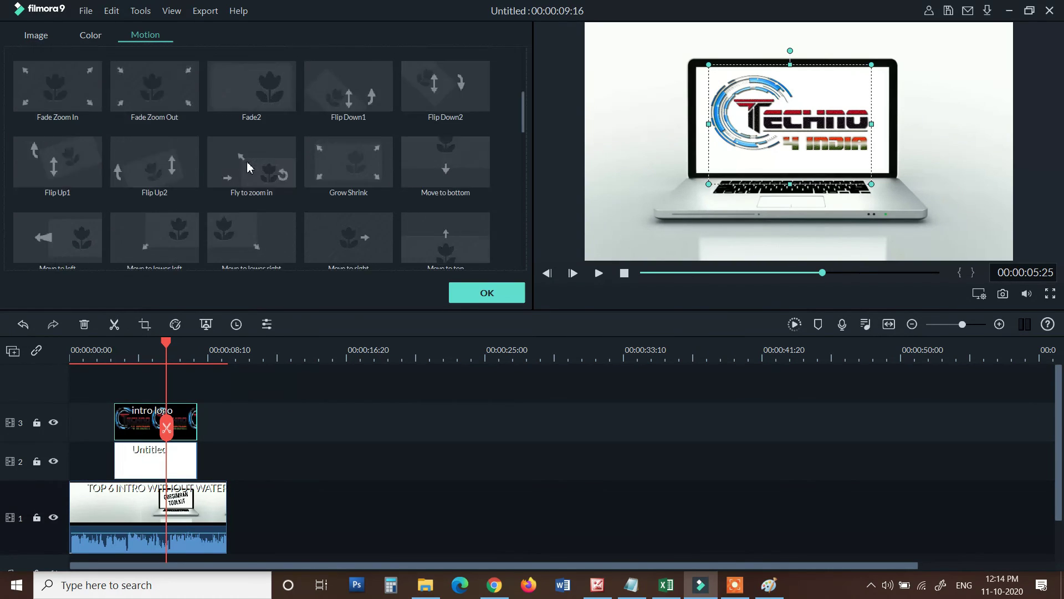
{"action": "scroll", "coordinate": [247, 163], "scroll_direction": "down", "scroll_amount": 3}
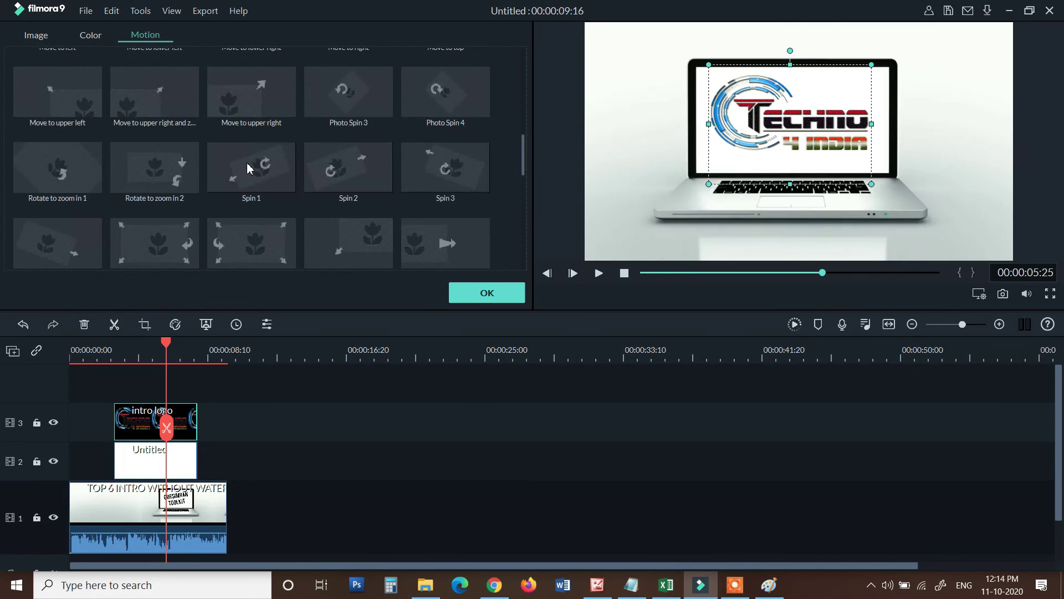
{"action": "scroll", "coordinate": [247, 162], "scroll_direction": "down", "scroll_amount": 4}
{"action": "scroll", "coordinate": [247, 168], "scroll_direction": "down", "scroll_amount": 5}
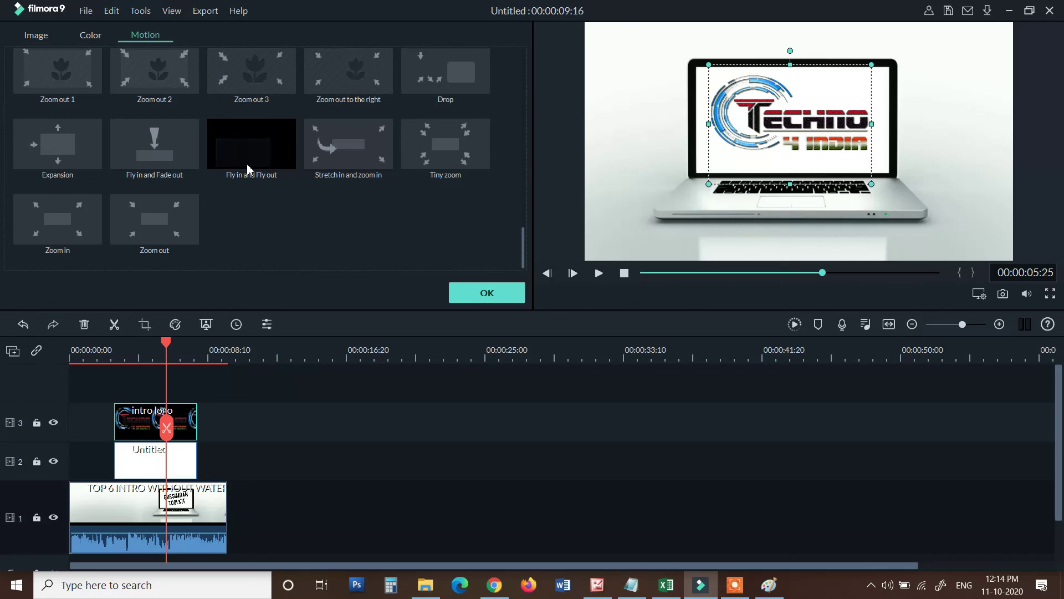
{"action": "scroll", "coordinate": [247, 168], "scroll_direction": "up", "scroll_amount": 3}
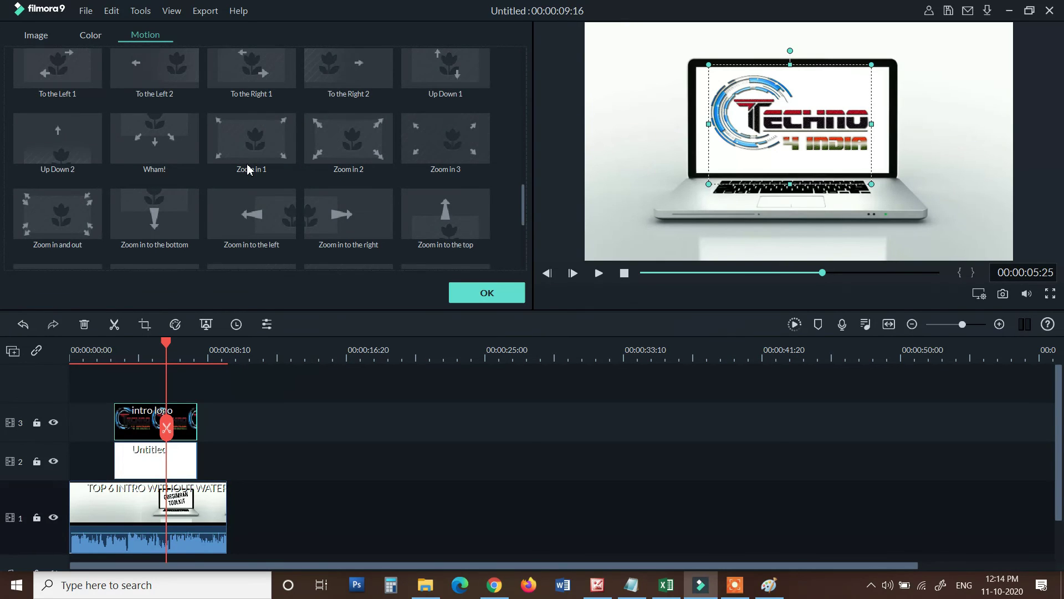
{"action": "scroll", "coordinate": [247, 168], "scroll_direction": "up", "scroll_amount": 3}
{"action": "scroll", "coordinate": [247, 169], "scroll_direction": "up", "scroll_amount": 6}
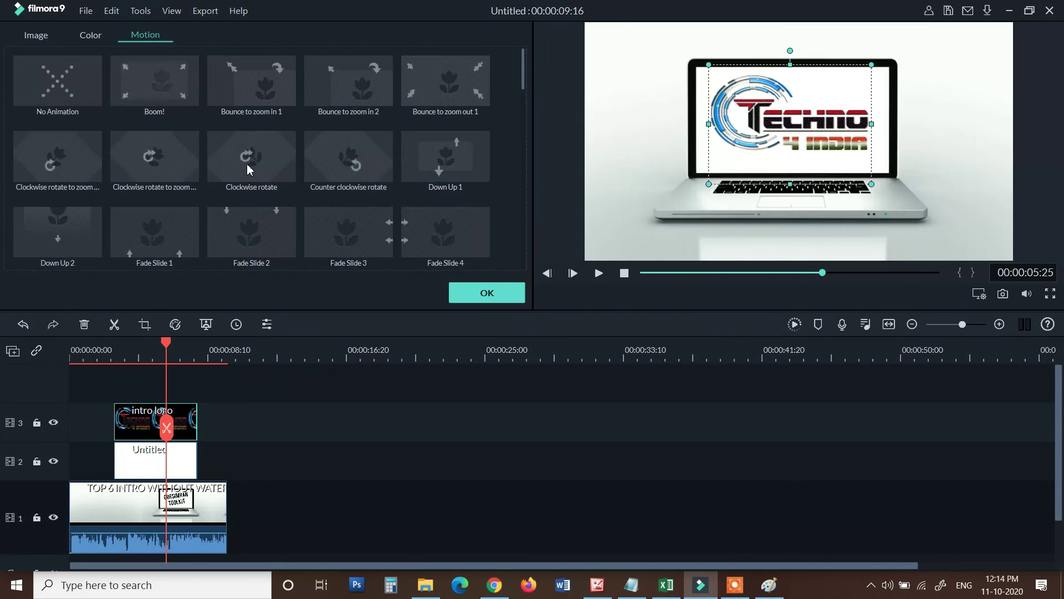
{"action": "left_click", "coordinate": [174, 88]}
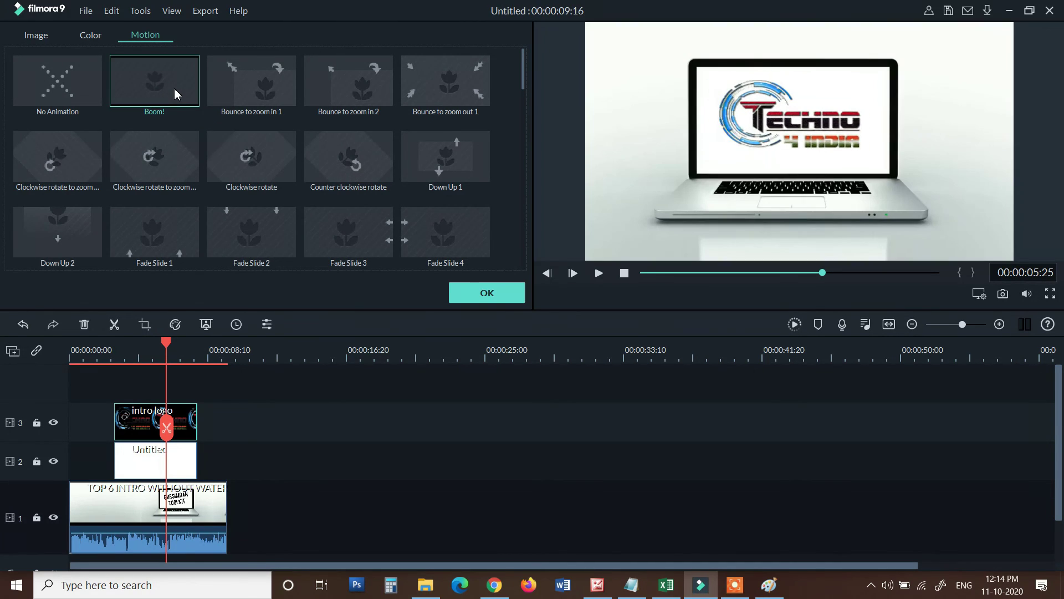
{"action": "left_click", "coordinate": [515, 297]}
Play the whole intro from the beginning to review the logo animation.
{"action": "left_click_drag", "start_coordinate": [170, 341], "coordinate": [50, 375]}
{"action": "key", "text": "space"}
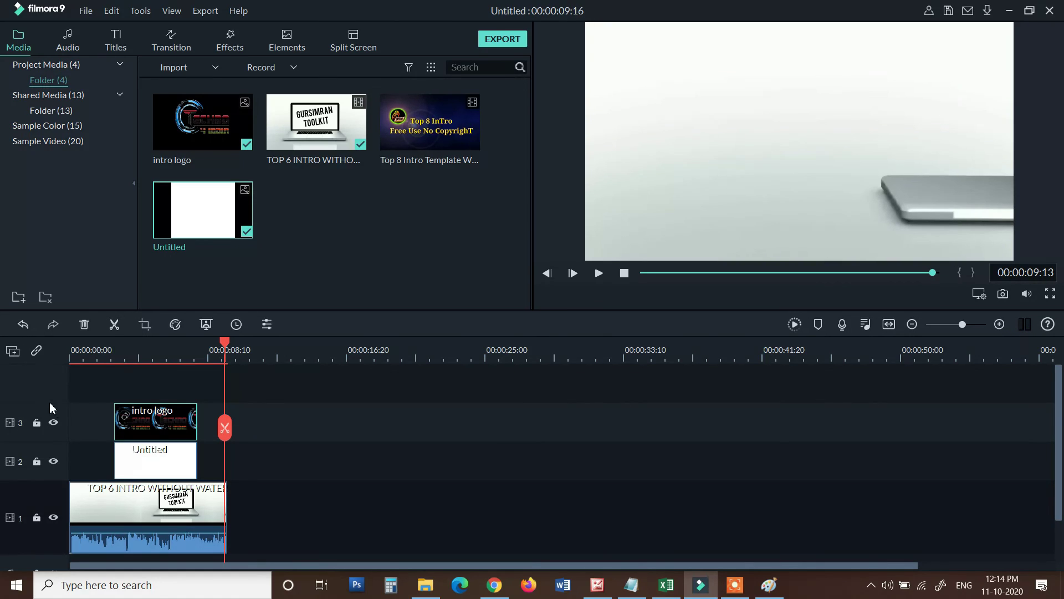
Open the export settings and set the save location to D:/Project Face Cam/intro.
{"action": "left_click", "coordinate": [503, 37]}
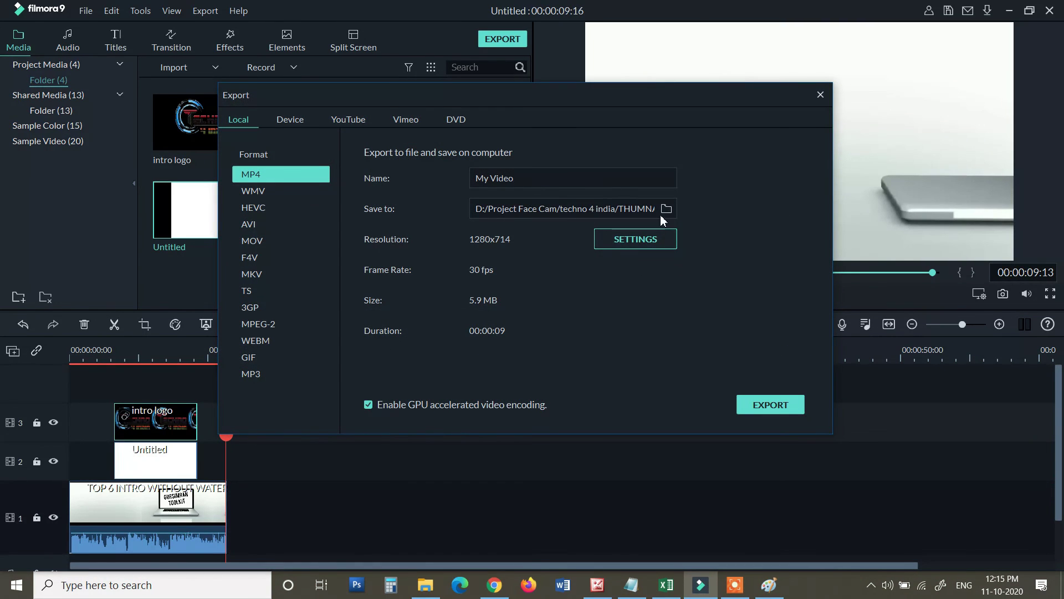
{"action": "left_click", "coordinate": [666, 208]}
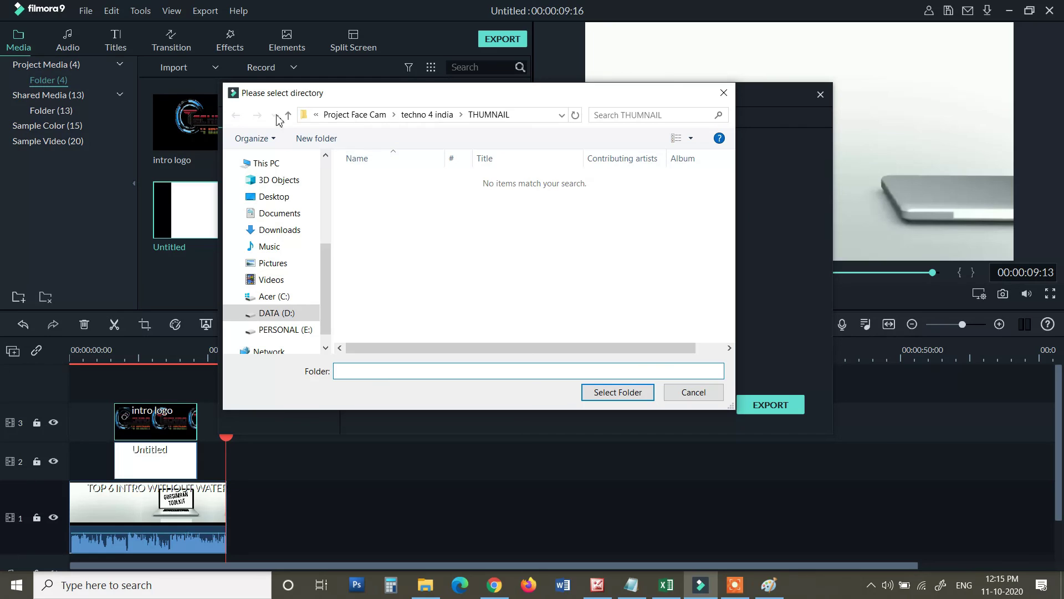
{"action": "left_click", "coordinate": [289, 116]}
{"action": "left_click", "coordinate": [391, 209]}
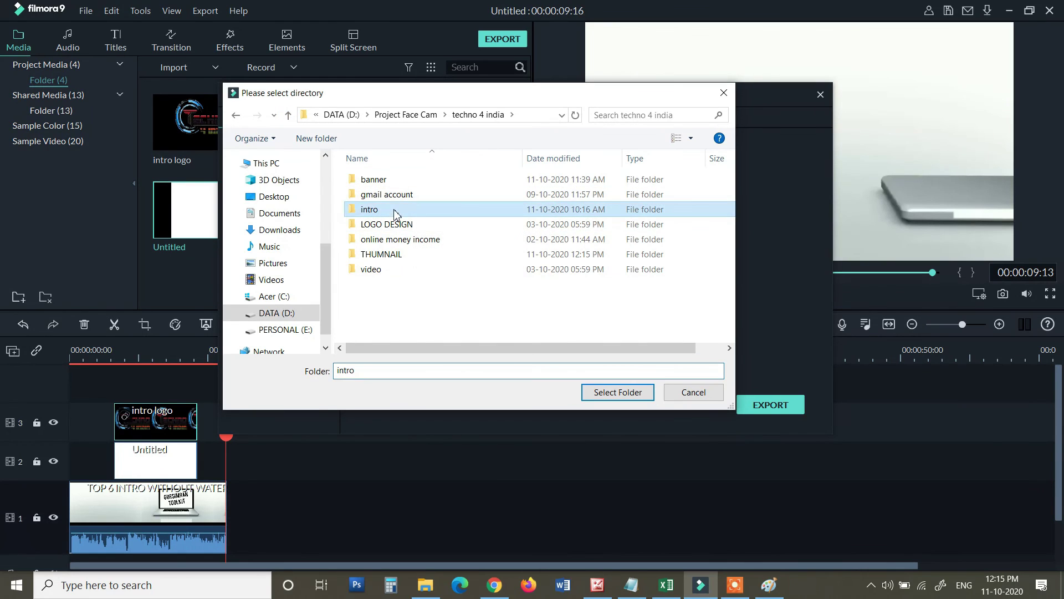
{"action": "left_click", "coordinate": [288, 116]}
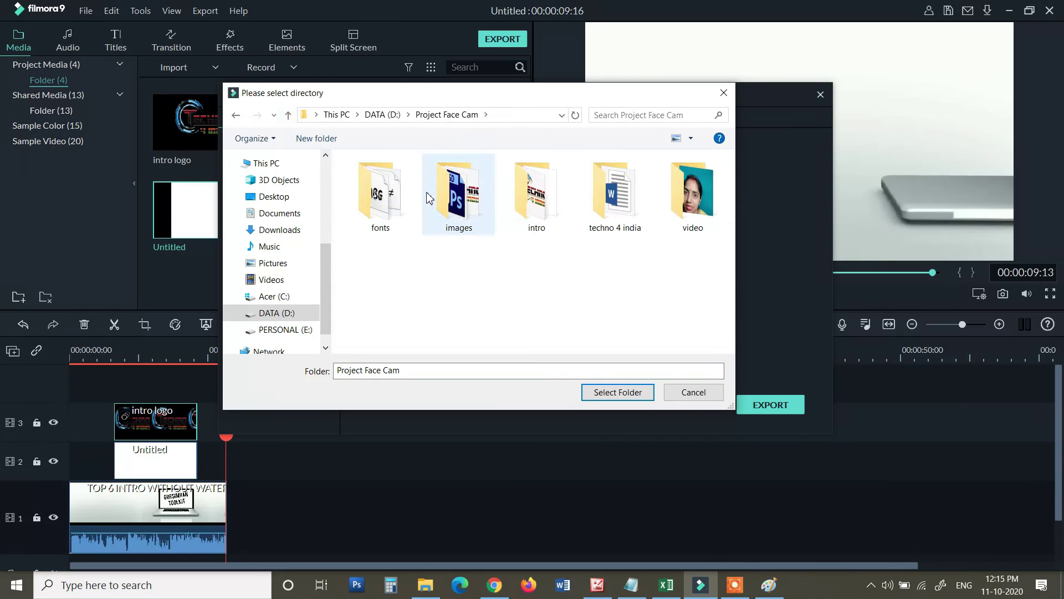
{"action": "left_click", "coordinate": [538, 203]}
{"action": "double_click", "coordinate": [537, 202]}
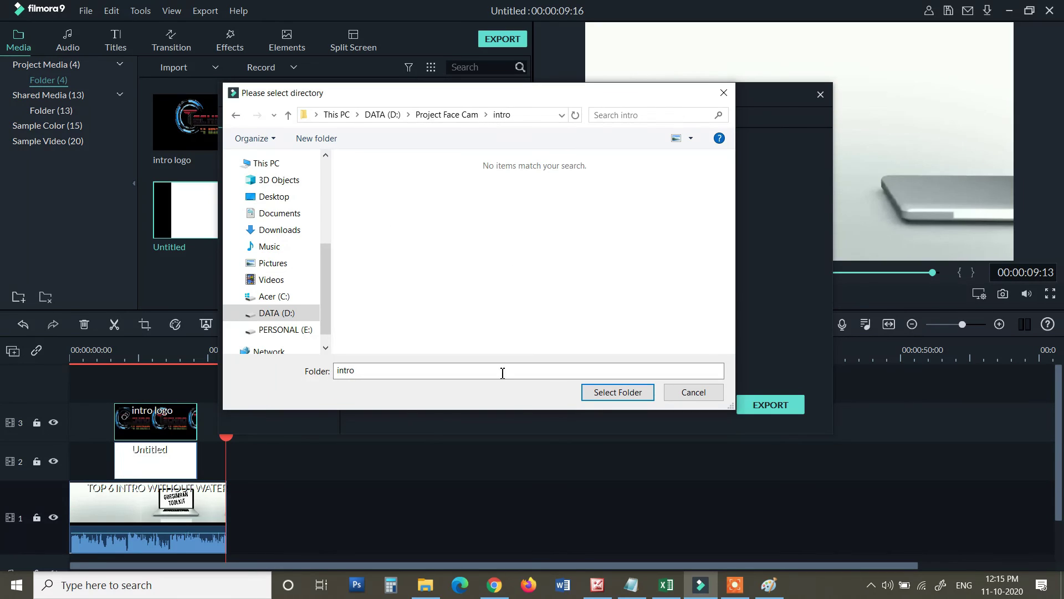
{"action": "left_click", "coordinate": [610, 395]}
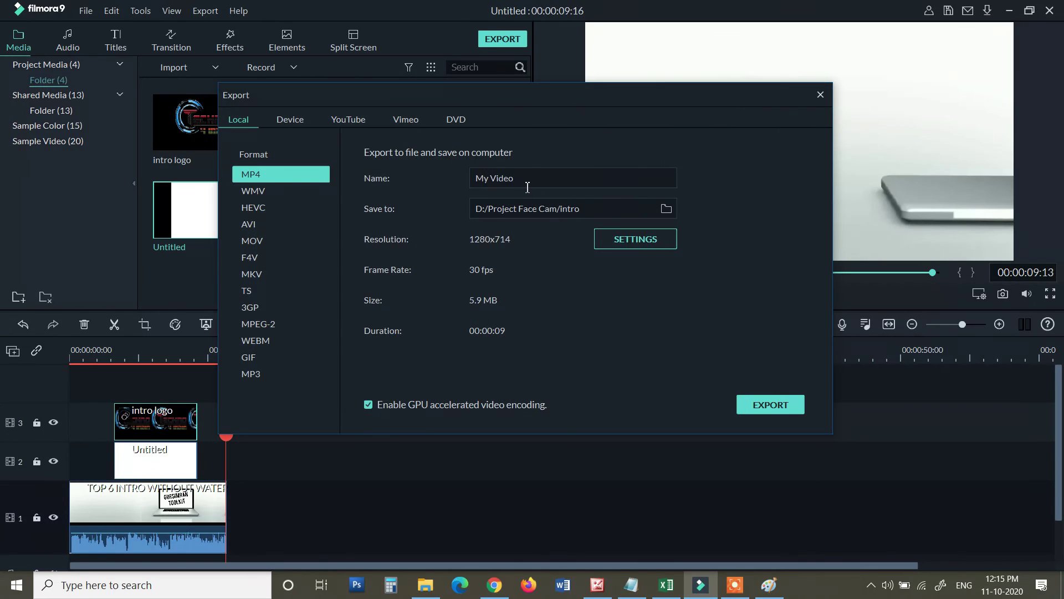
Name the video intro, check its encoding settings and export it as an MP4 file, closing the export window when done.
{"action": "type", "text": "intro"}
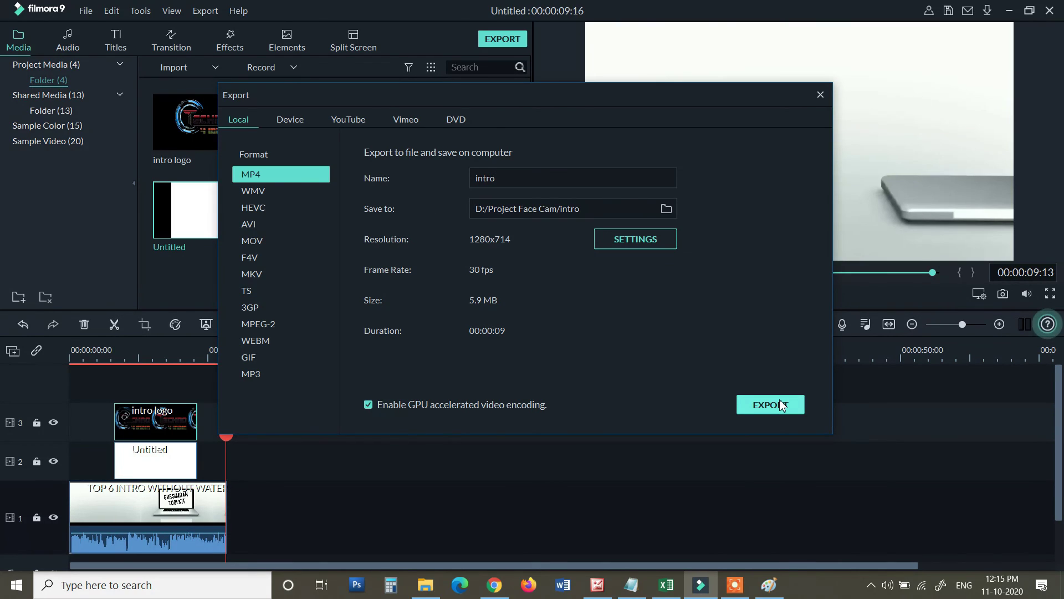
{"action": "left_click", "coordinate": [618, 249]}
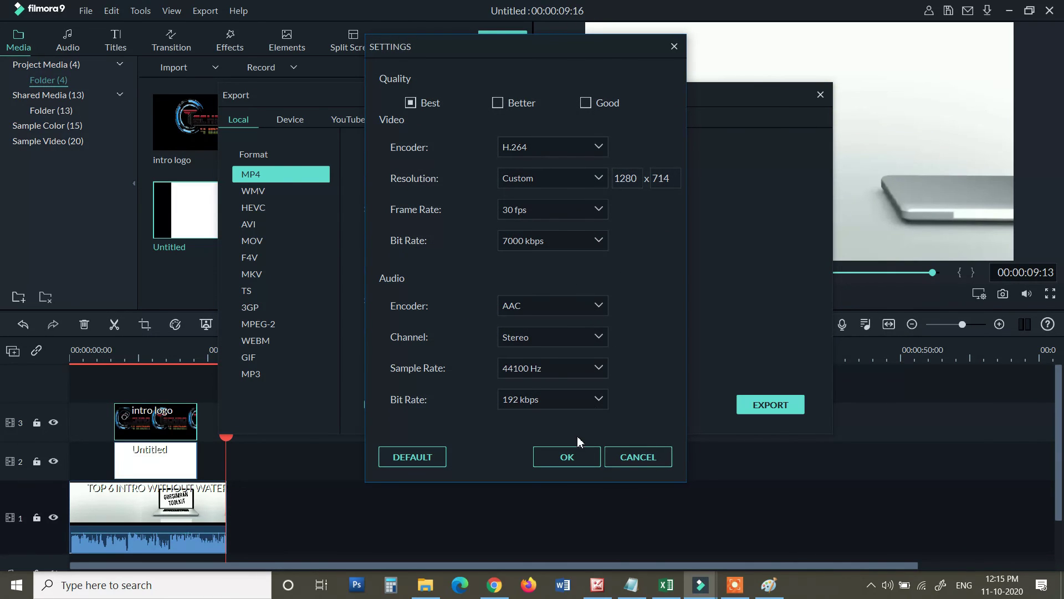
{"action": "left_click", "coordinate": [622, 454]}
{"action": "left_click", "coordinate": [773, 404]}
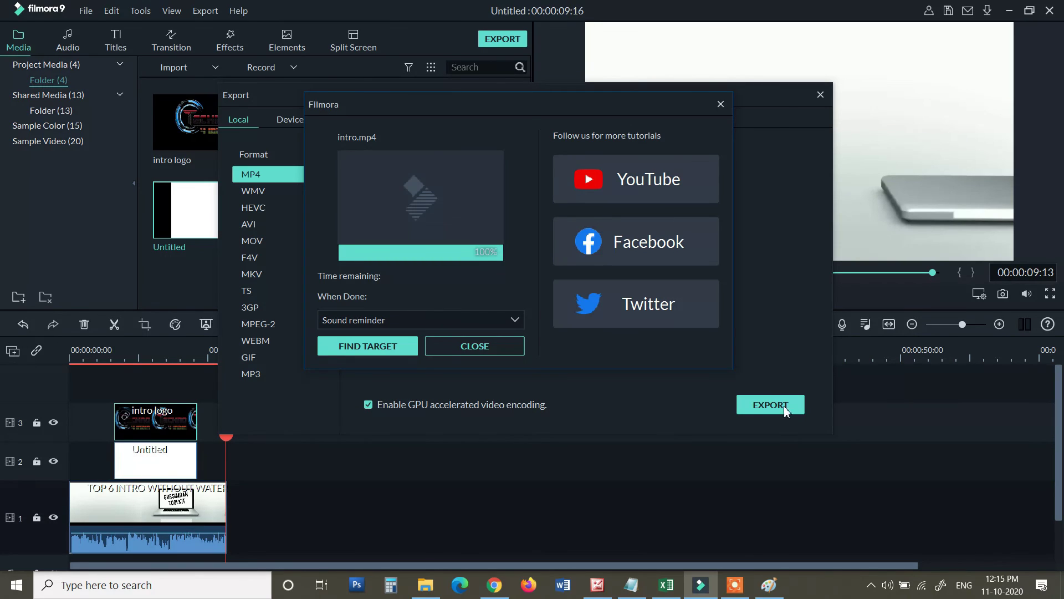
{"action": "left_click", "coordinate": [444, 344]}
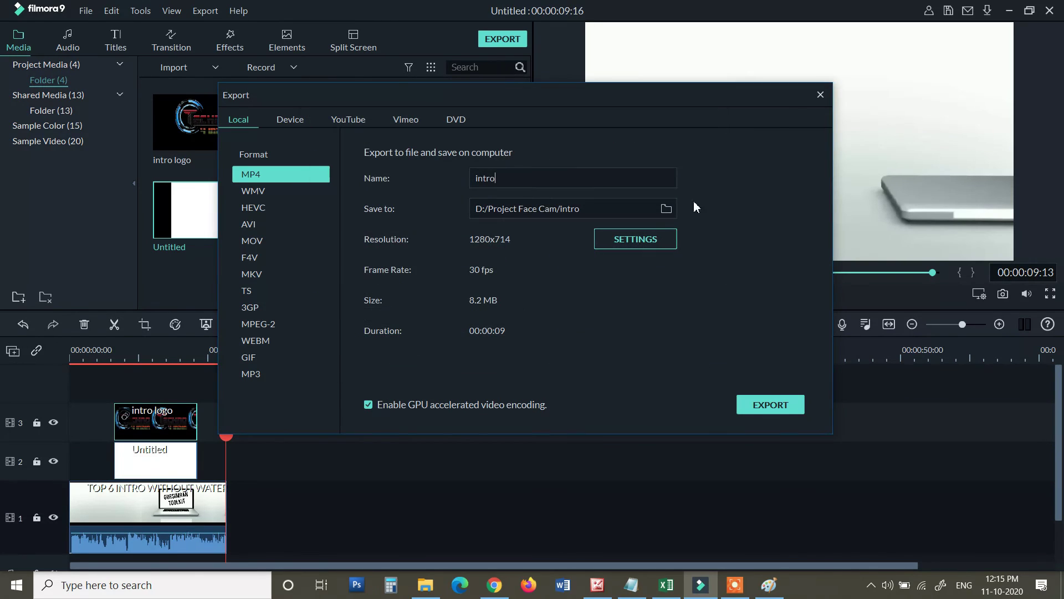
{"action": "left_click", "coordinate": [820, 97]}
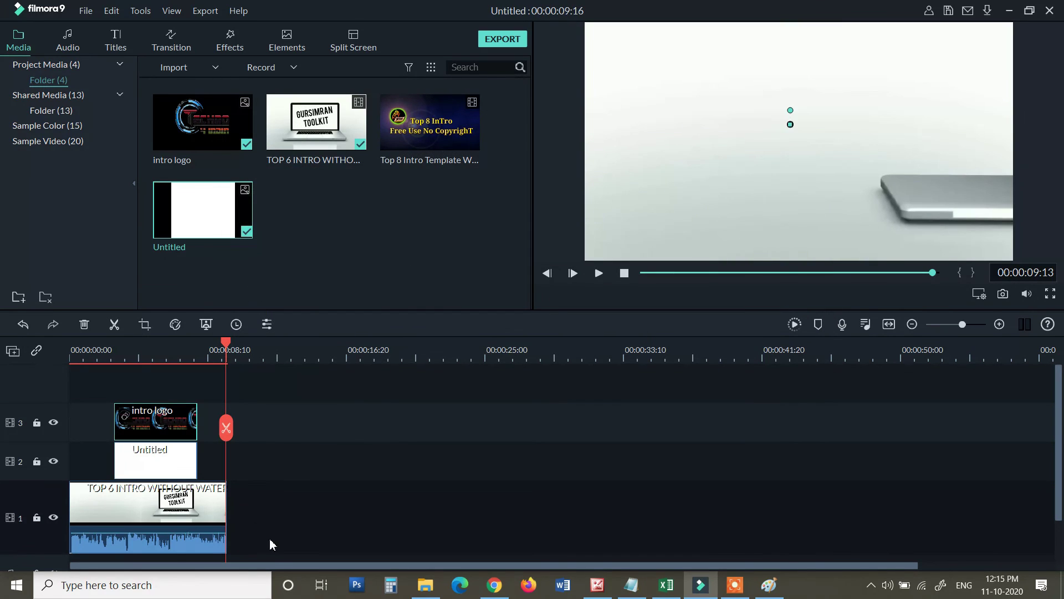
Delete all clips from the timeline.
{"action": "left_click", "coordinate": [203, 522]}
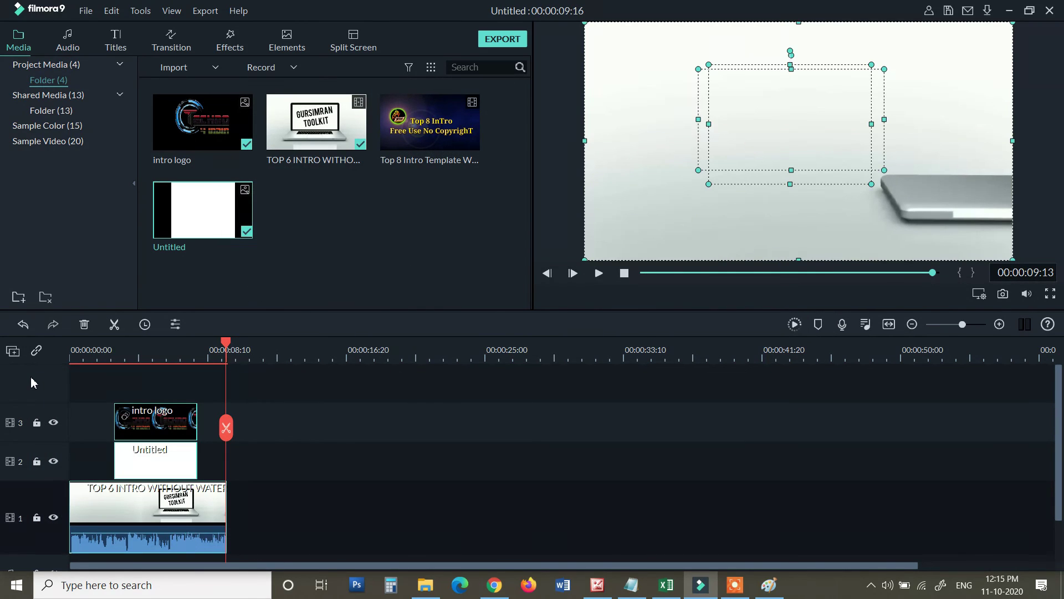
{"action": "key", "text": "ctrl+a"}
{"action": "key", "text": "Delete"}
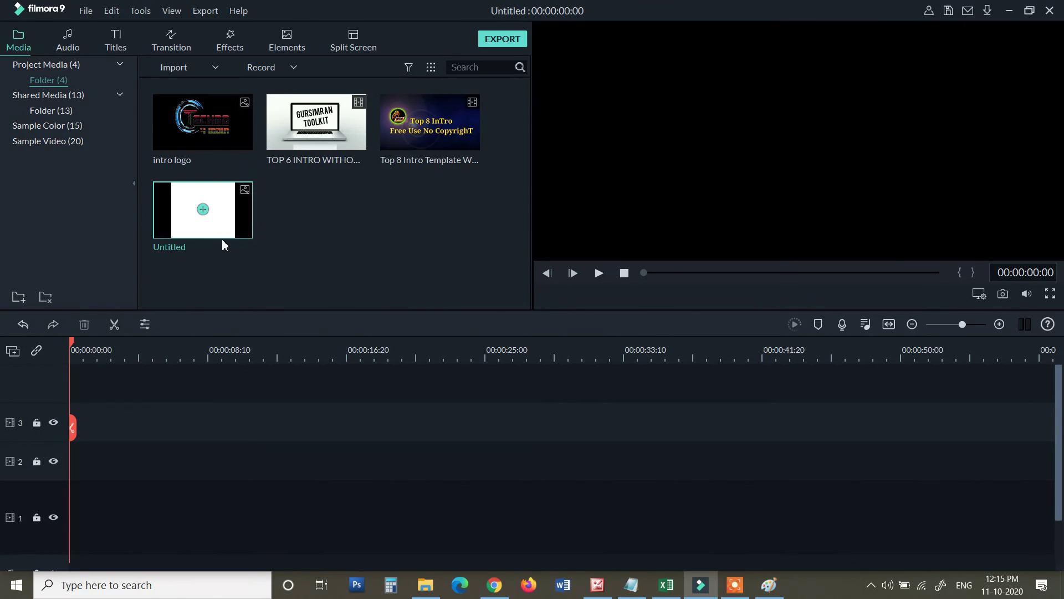
{"action": "left_click_drag", "start_coordinate": [318, 143], "coordinate": [76, 460]}
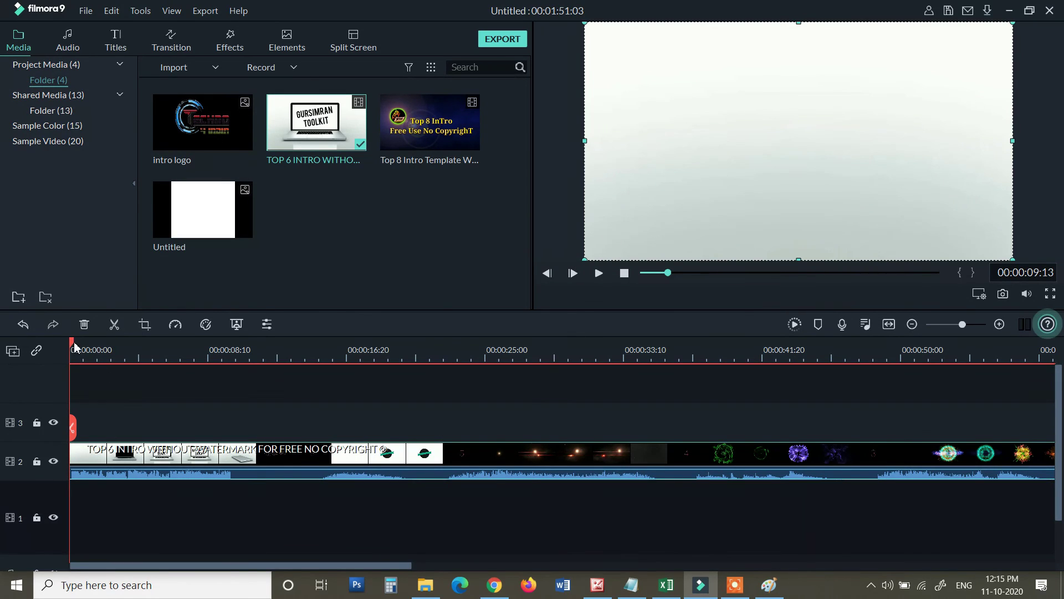
{"action": "left_click_drag", "start_coordinate": [74, 355], "coordinate": [143, 355]}
{"action": "left_click_drag", "start_coordinate": [143, 426], "coordinate": [1050, 515]}
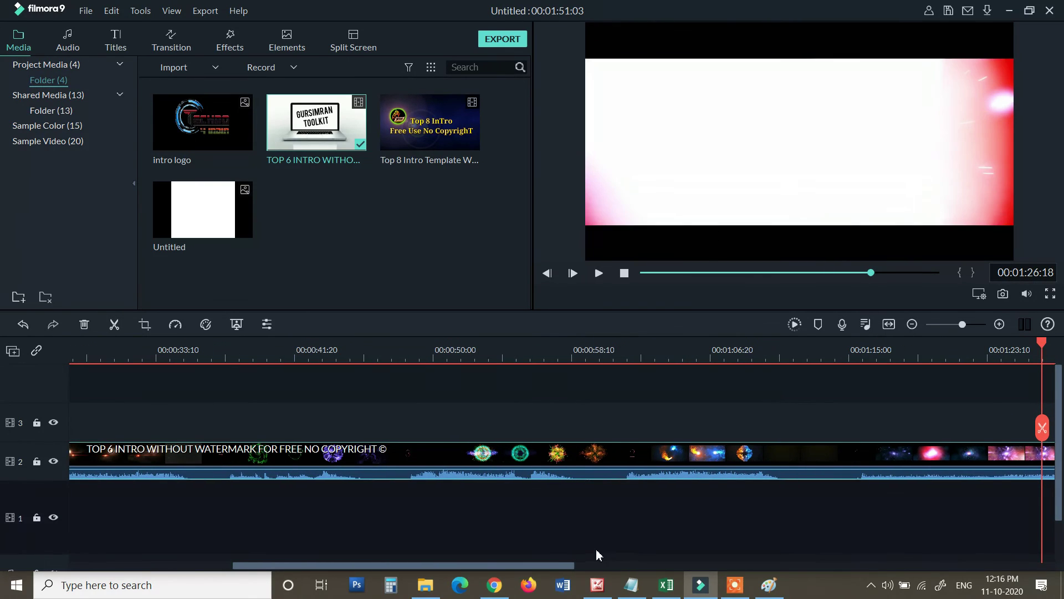
{"action": "key", "text": "Delete"}
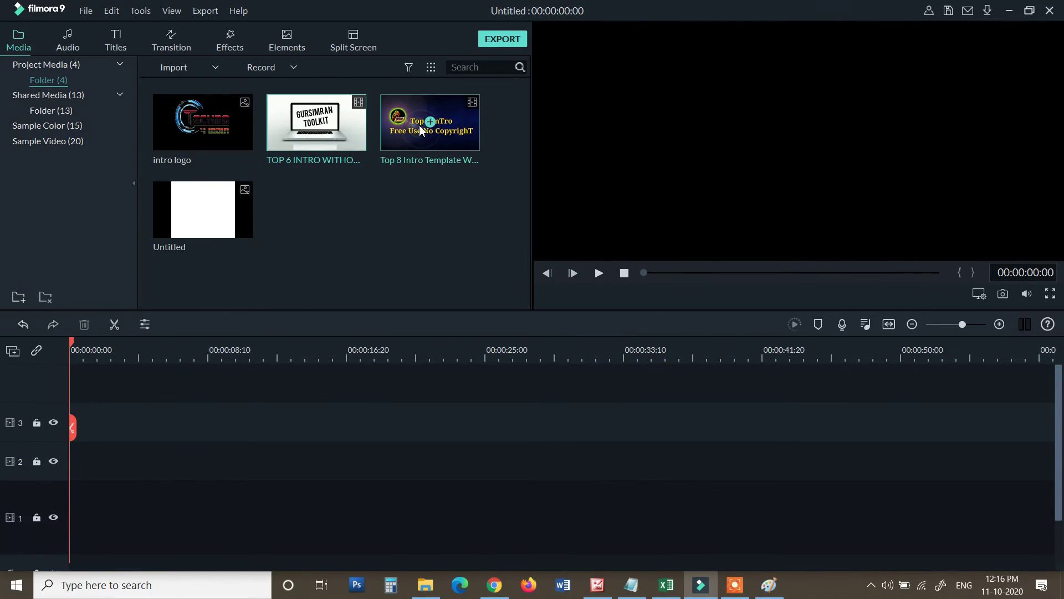
Add the Top 8 Intro Template video to the start of track 2 and scan through it to 00:00:53:05.
{"action": "left_click_drag", "start_coordinate": [407, 138], "coordinate": [72, 460]}
{"action": "left_click", "coordinate": [497, 324]}
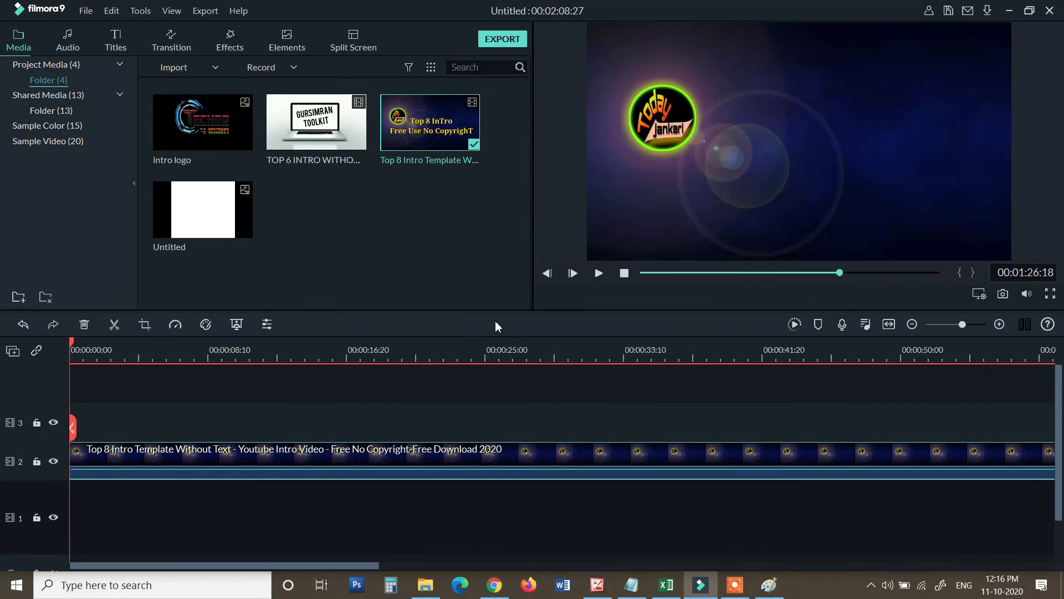
{"action": "left_click_drag", "start_coordinate": [71, 344], "coordinate": [953, 528]}
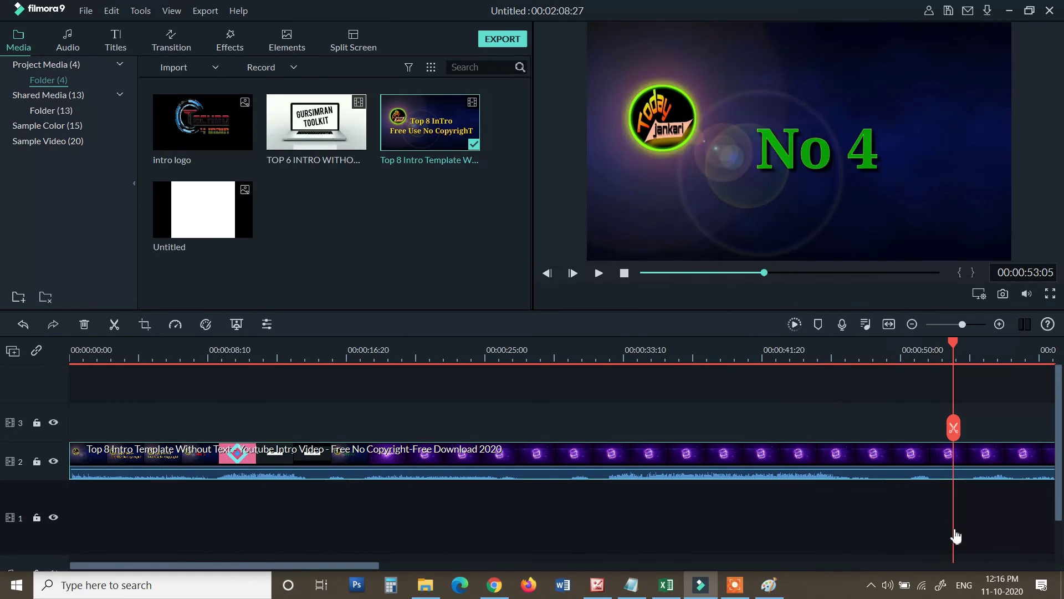
Split the Top 8 Intro Template clip at 00:01:20:13 and delete the part before the cut.
{"action": "left_click_drag", "start_coordinate": [212, 565], "coordinate": [403, 591]}
{"action": "left_click_drag", "start_coordinate": [351, 348], "coordinate": [808, 499]}
{"action": "right_click", "coordinate": [739, 471]}
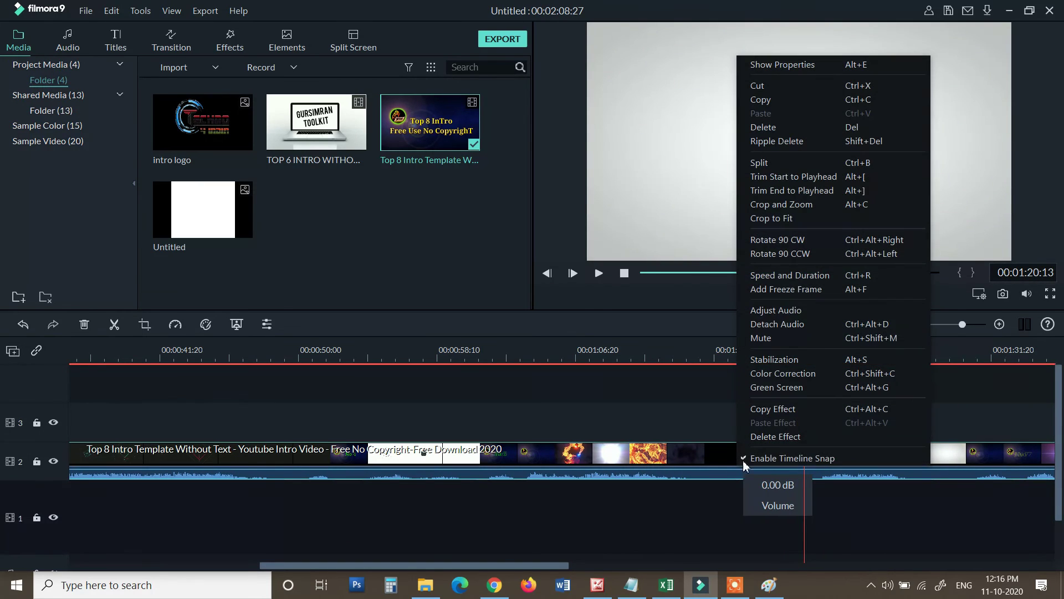
{"action": "left_click", "coordinate": [773, 162]}
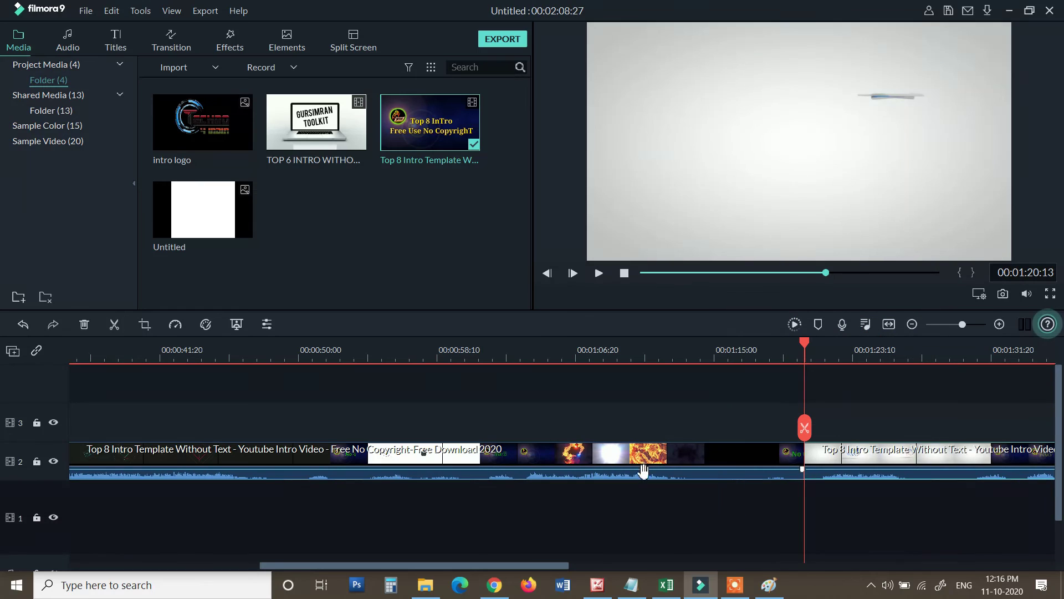
{"action": "key", "text": "Delete"}
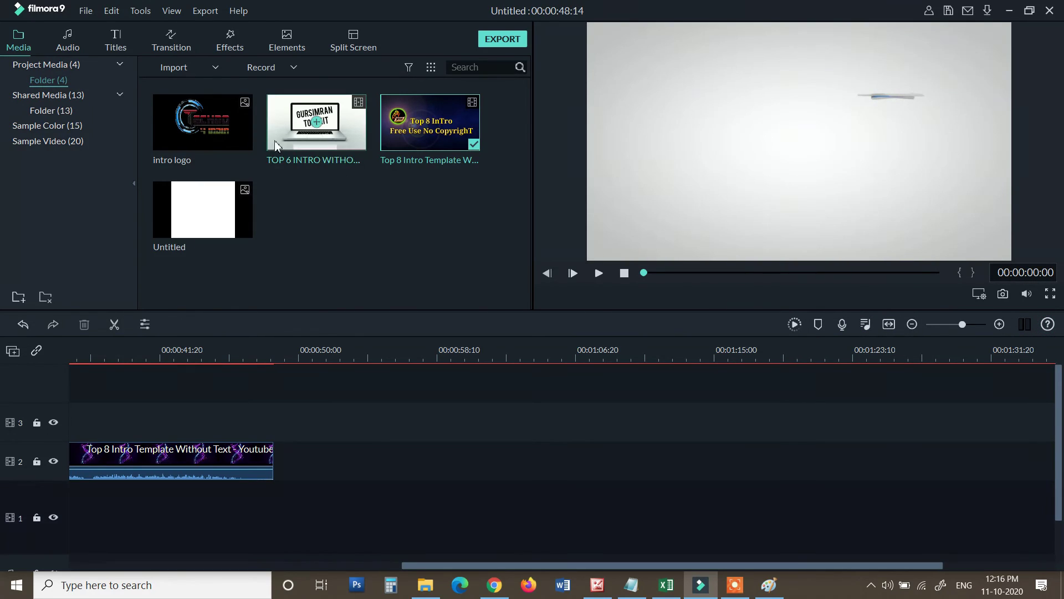
Add the intro logo image to track 3 above the template's opening, starting at 00:00:04:11.
{"action": "left_click_drag", "start_coordinate": [201, 124], "coordinate": [114, 429]}
{"action": "left_click", "coordinate": [82, 351]}
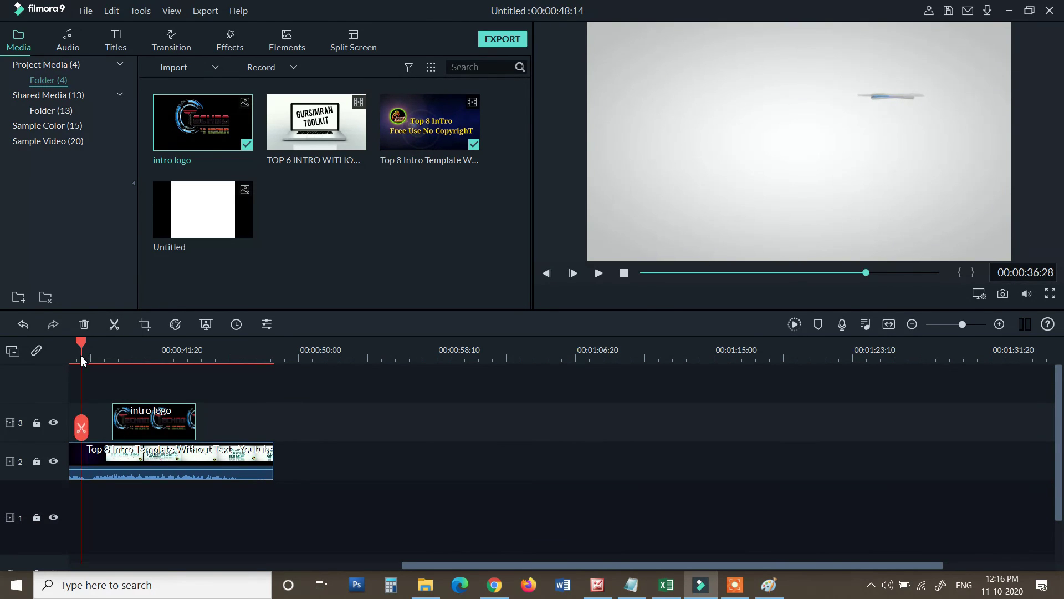
{"action": "left_click_drag", "start_coordinate": [82, 348], "coordinate": [36, 419]}
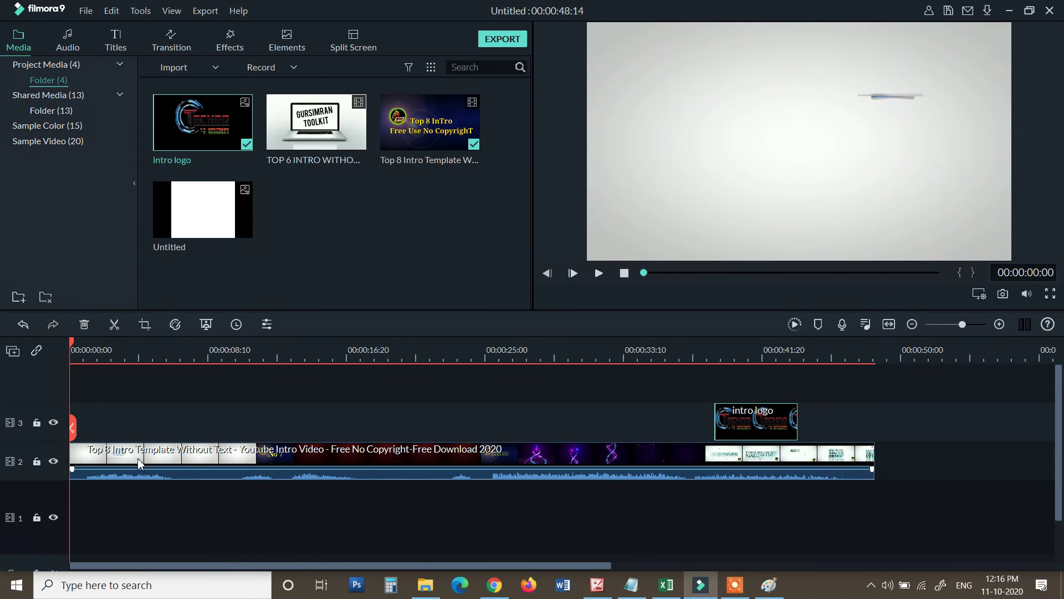
{"action": "left_click_drag", "start_coordinate": [72, 345], "coordinate": [80, 346]}
{"action": "left_click_drag", "start_coordinate": [760, 432], "coordinate": [155, 435]}
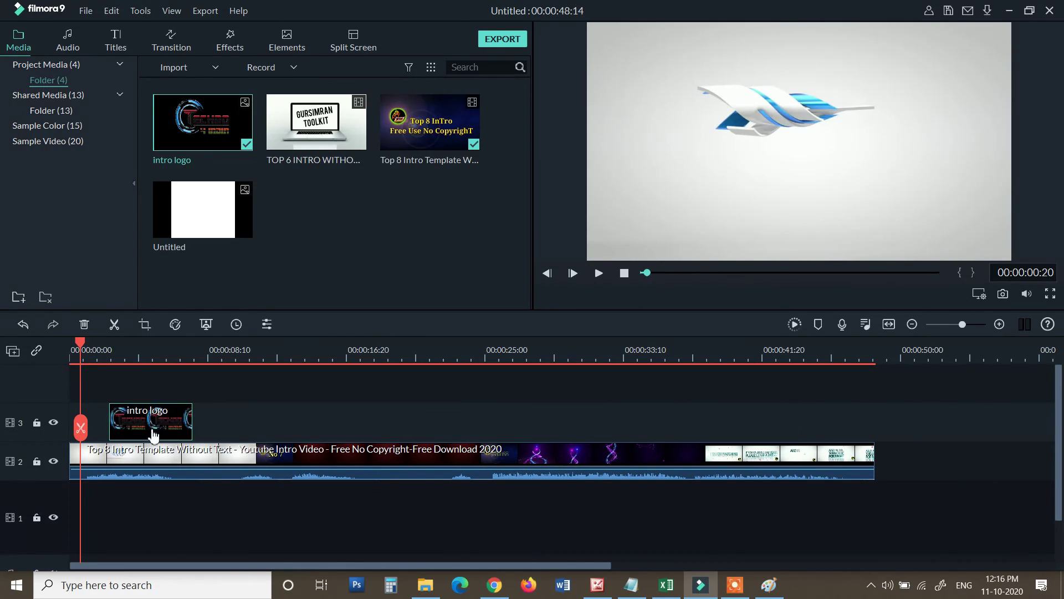
{"action": "left_click_drag", "start_coordinate": [80, 345], "coordinate": [114, 370]}
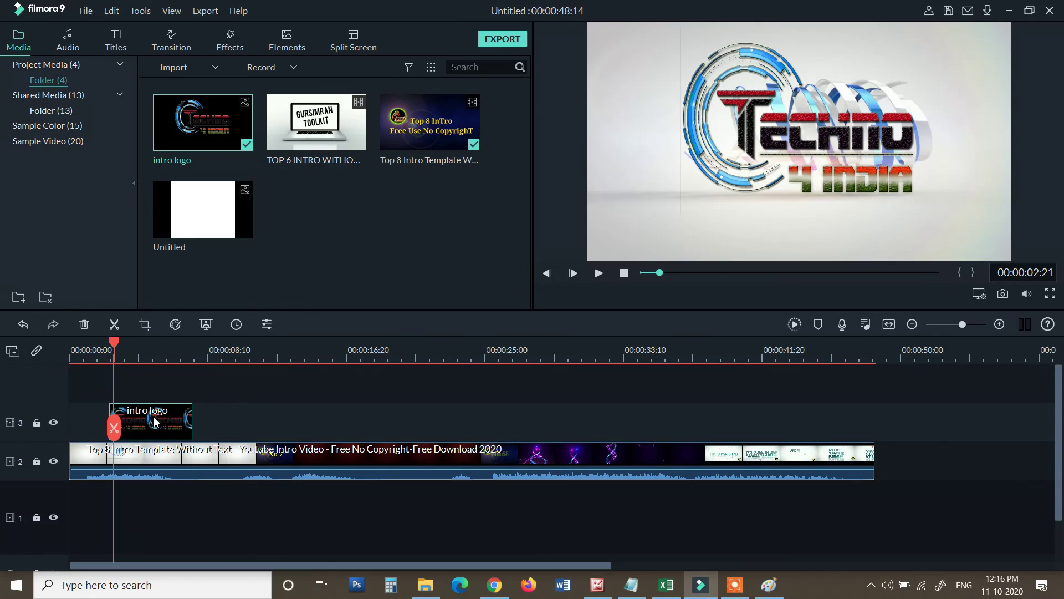
{"action": "left_click_drag", "start_coordinate": [163, 424], "coordinate": [245, 428]}
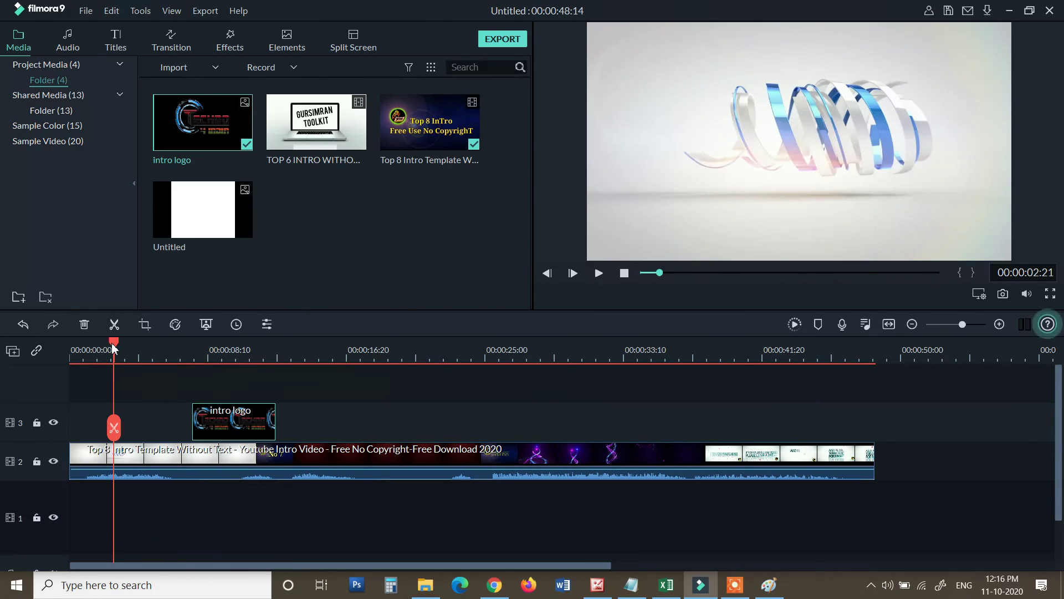
{"action": "left_click_drag", "start_coordinate": [112, 347], "coordinate": [143, 394]}
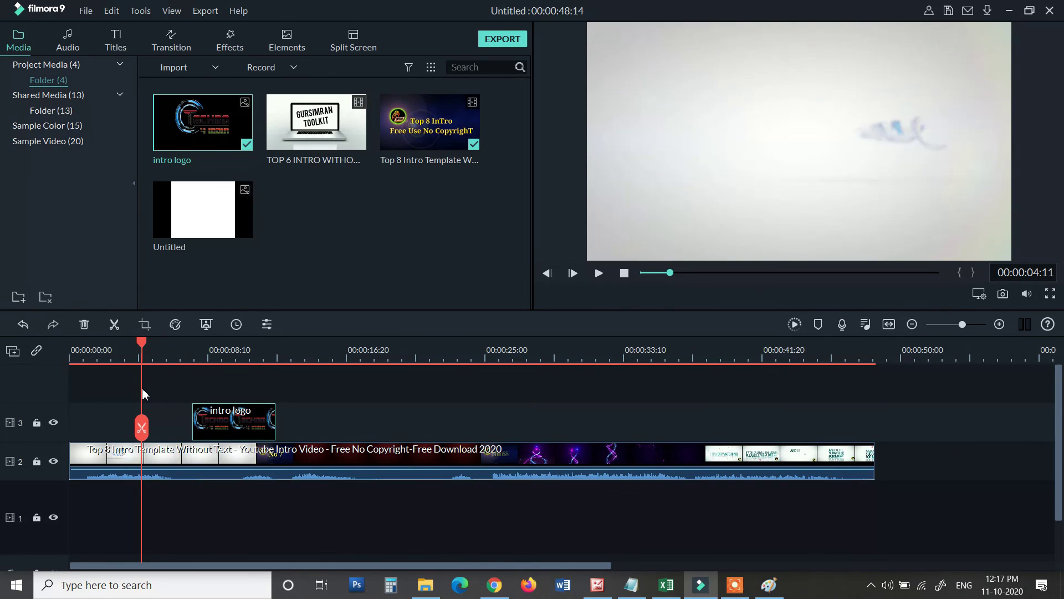
{"action": "left_click_drag", "start_coordinate": [208, 424], "coordinate": [170, 425]}
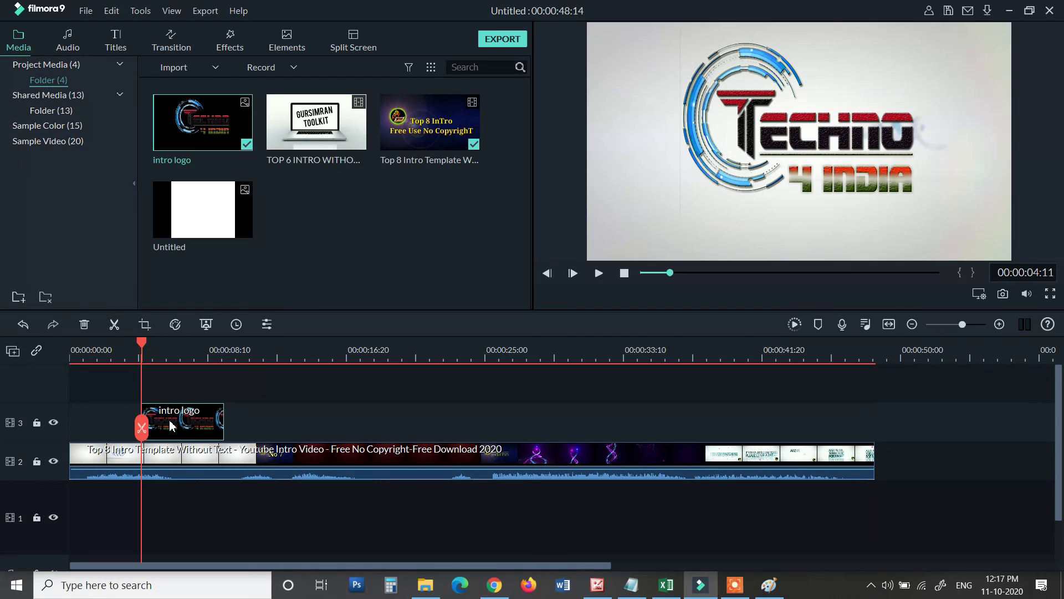
Shrink the intro logo to a little over half its size and center it in the frame.
{"action": "left_click", "coordinate": [812, 169]}
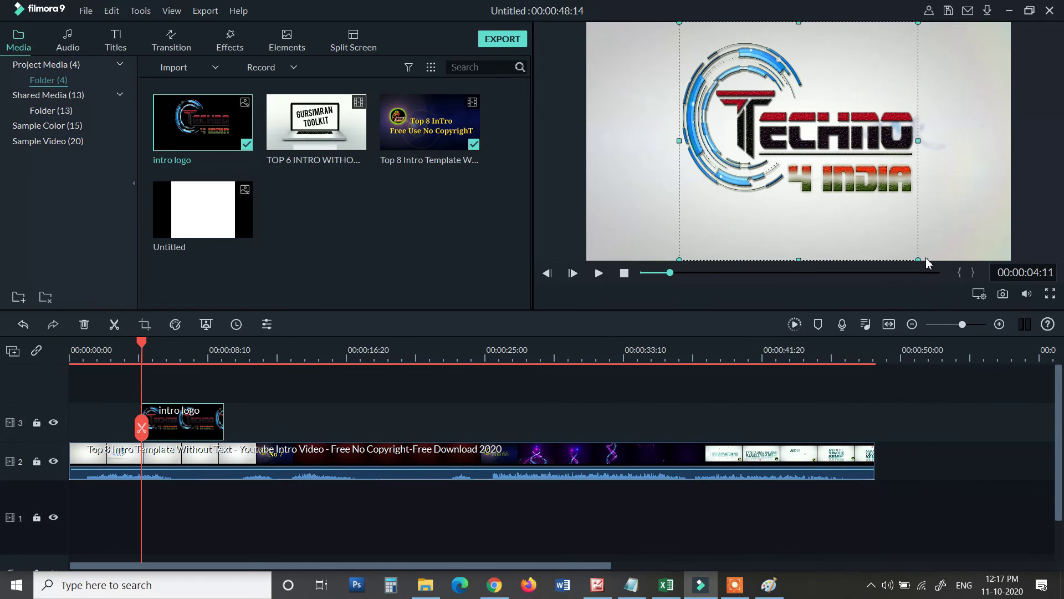
{"action": "key", "text": "Caps_Lock"}
{"action": "left_click_drag", "start_coordinate": [918, 259], "coordinate": [794, 137]}
{"action": "left_click_drag", "start_coordinate": [802, 136], "coordinate": [824, 135]}
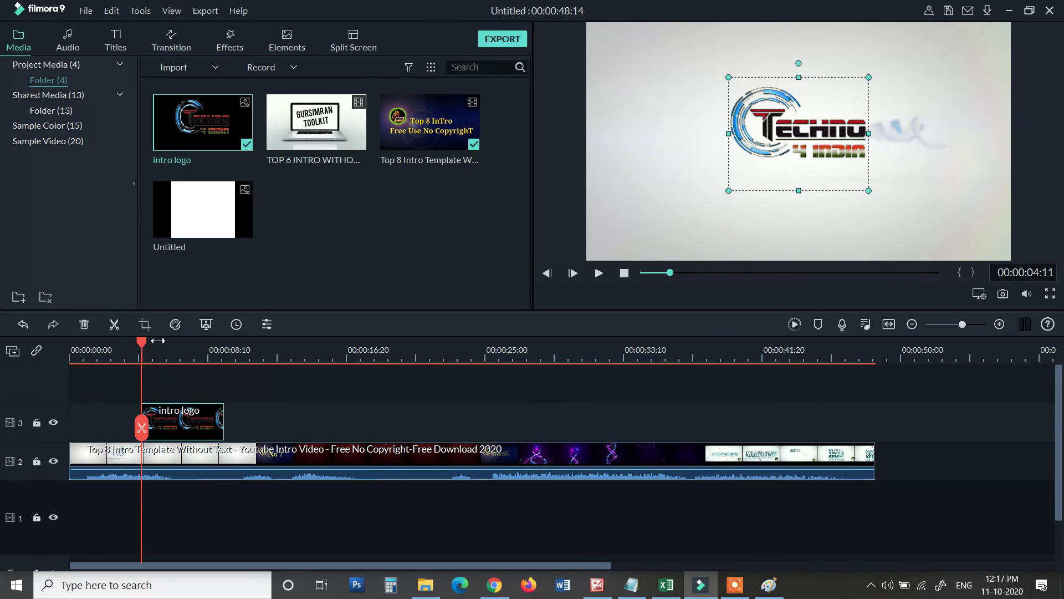
Play the ribbon animation to check the timing, then move the intro logo clip to start at 00:00:03:07.
{"action": "left_click", "coordinate": [109, 347]}
{"action": "key", "text": "space"}
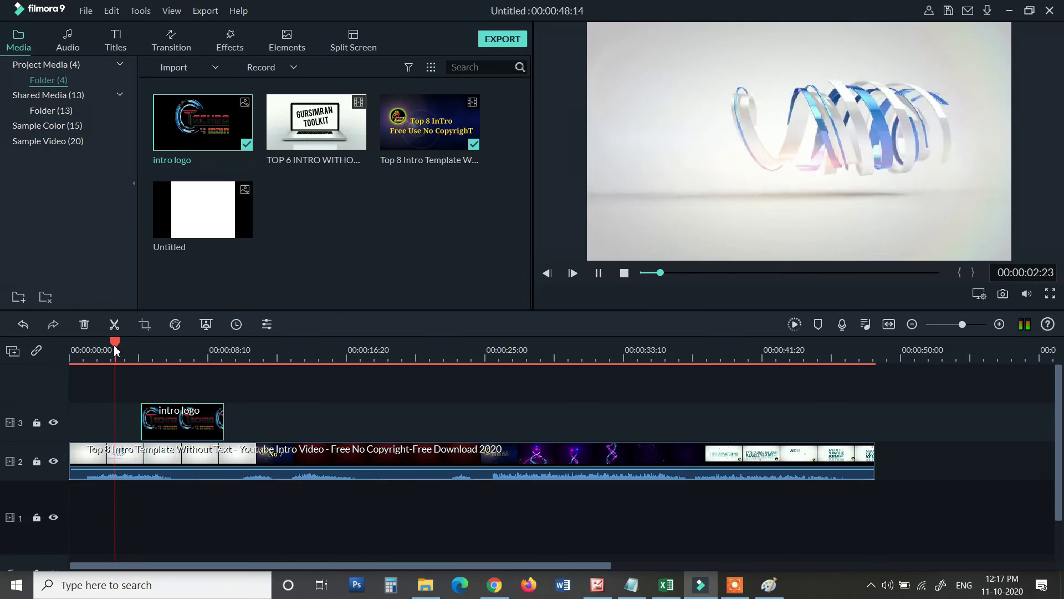
{"action": "key", "text": "space"}
{"action": "left_click_drag", "start_coordinate": [194, 422], "coordinate": [170, 426]}
{"action": "left_click", "coordinate": [123, 350]}
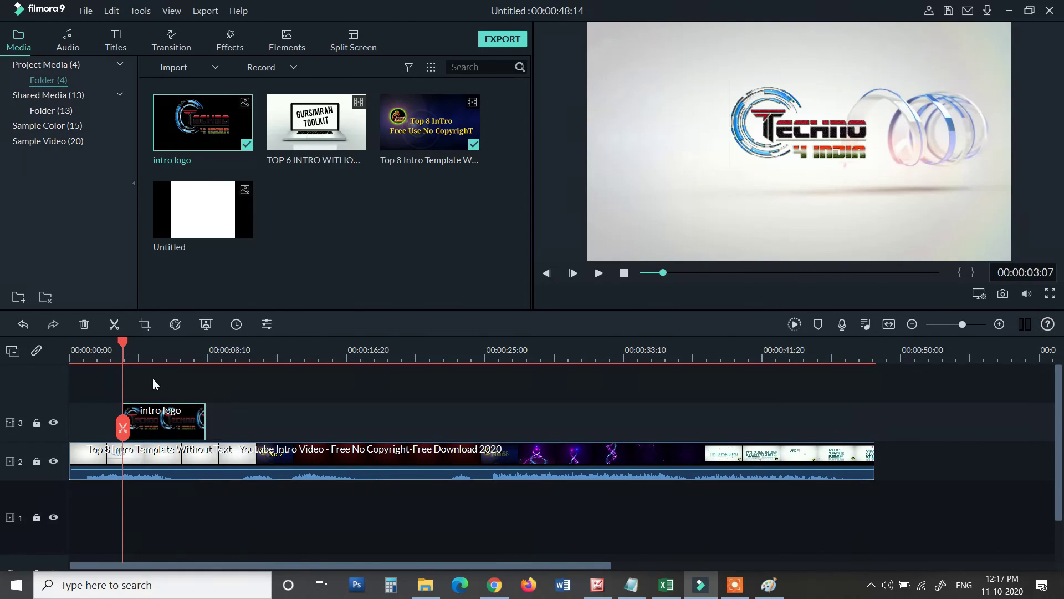
Play the intro from before the logo appears up to 00:00:07:15 to review the logo timing.
{"action": "left_click", "coordinate": [93, 351]}
{"action": "key", "text": "space"}
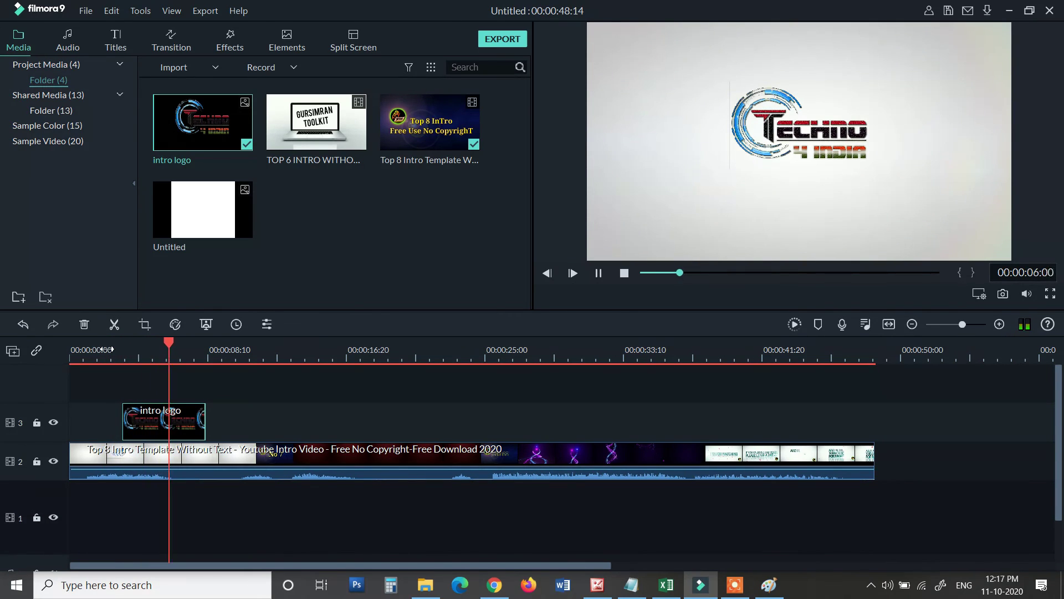
{"action": "key", "text": "space"}
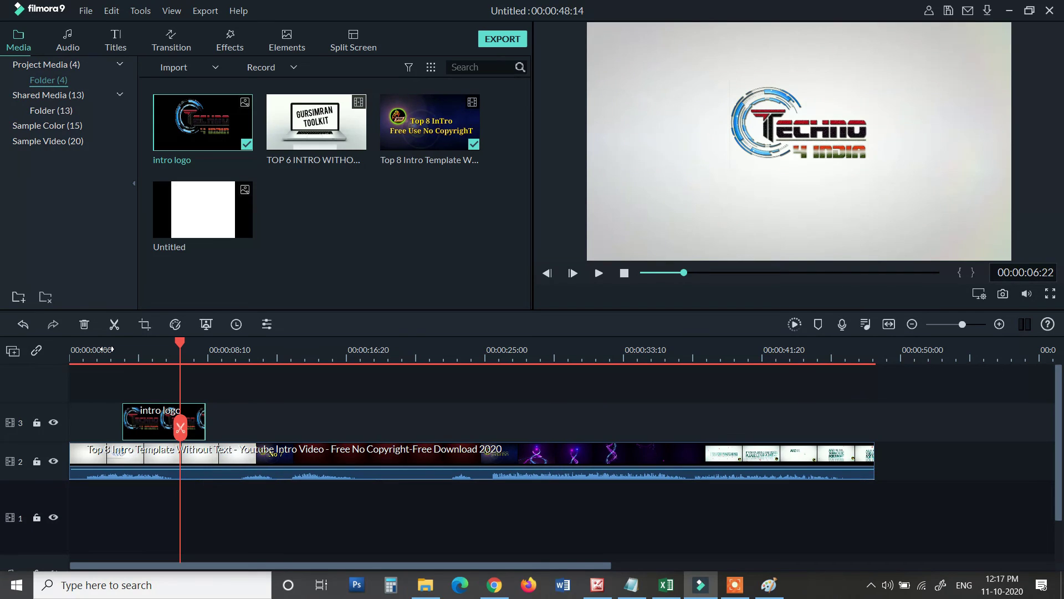
{"action": "key", "text": "space"}
{"action": "key", "text": "space"}
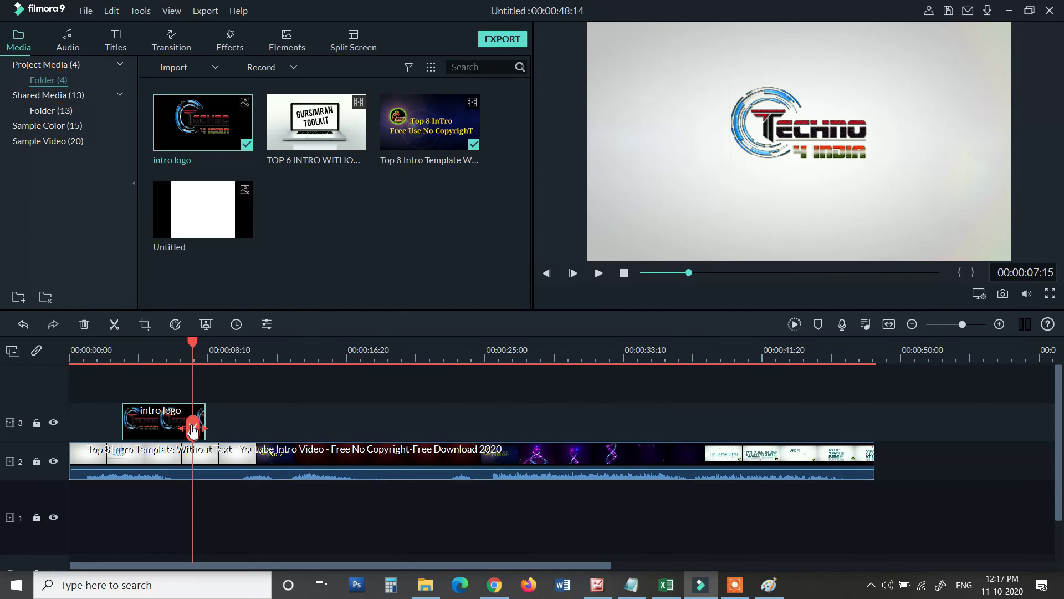
Split the intro logo clip at 00:00:07:02 and delete the part after the cut.
{"action": "left_click_drag", "start_coordinate": [191, 343], "coordinate": [187, 343]}
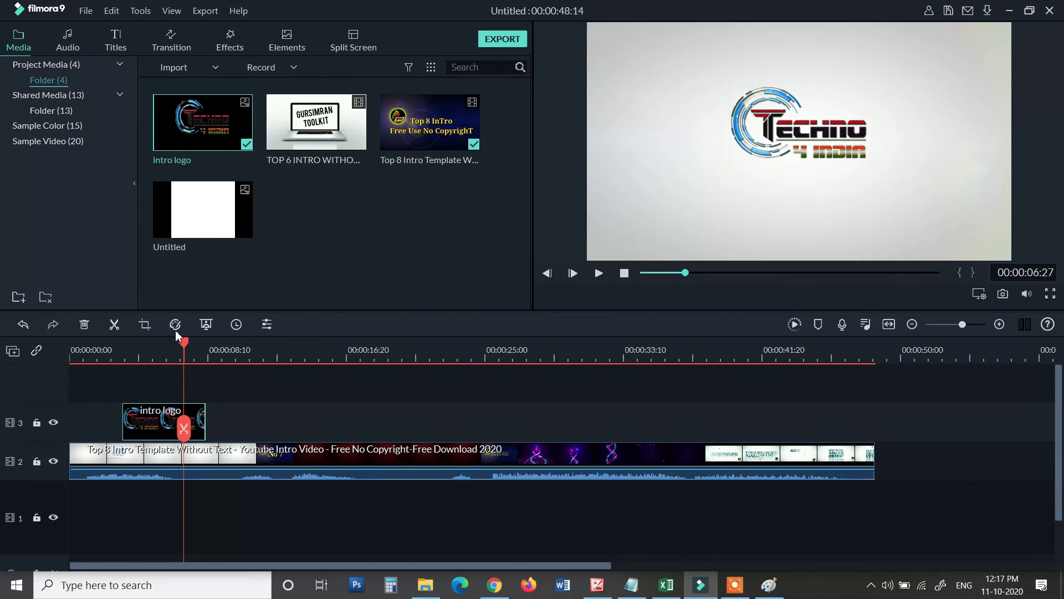
{"action": "left_click_drag", "start_coordinate": [185, 342], "coordinate": [188, 343]}
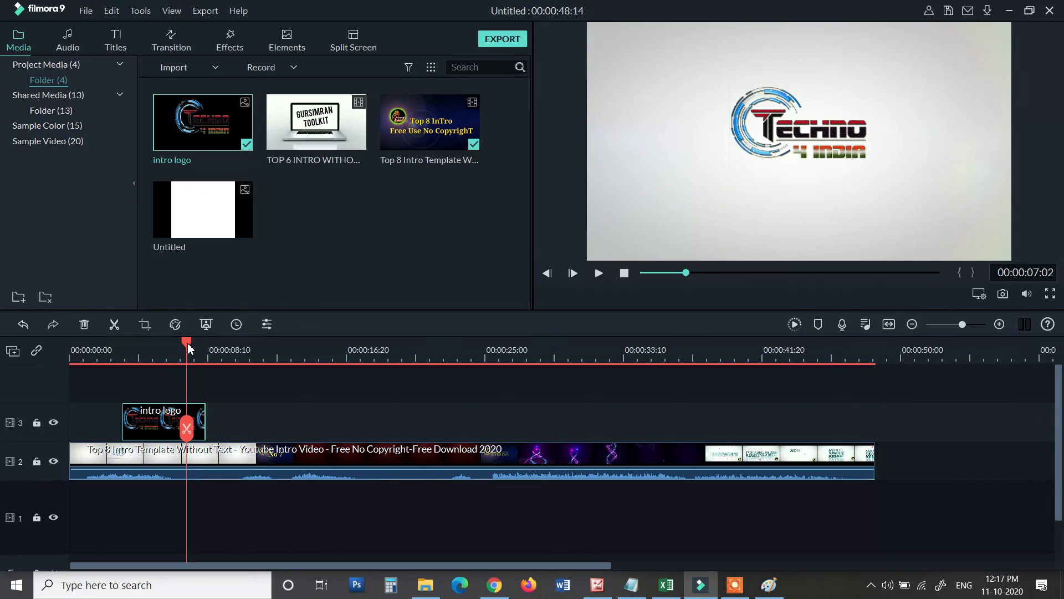
{"action": "right_click", "coordinate": [196, 411]}
{"action": "left_click", "coordinate": [242, 131]}
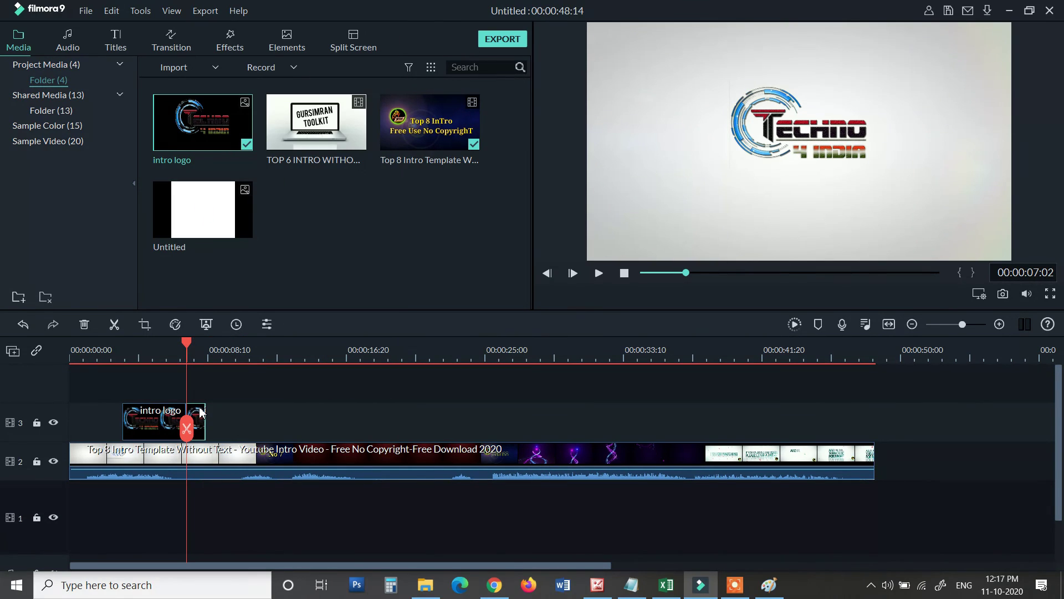
{"action": "key", "text": "Delete"}
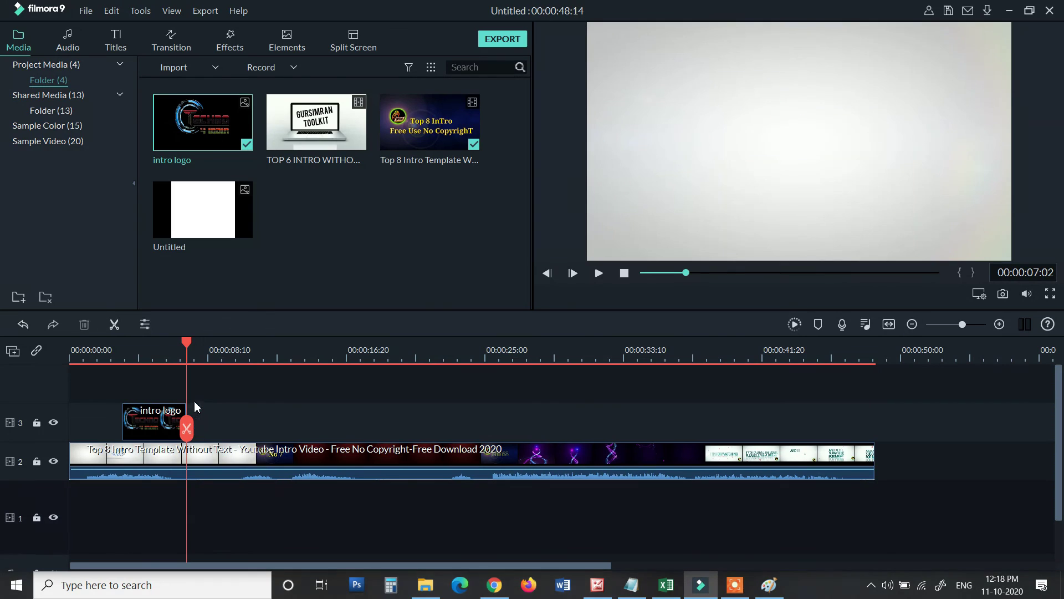
Split the template video on track 2 at 00:00:07:10 and delete the remaining footage after the cut.
{"action": "left_click_drag", "start_coordinate": [189, 348], "coordinate": [191, 349]}
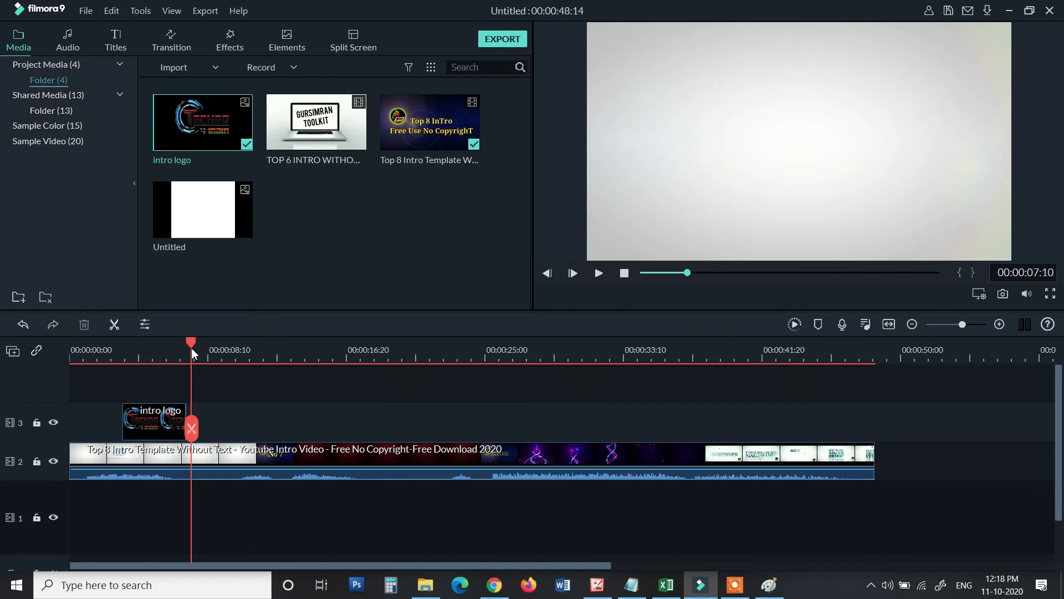
{"action": "right_click", "coordinate": [218, 458]}
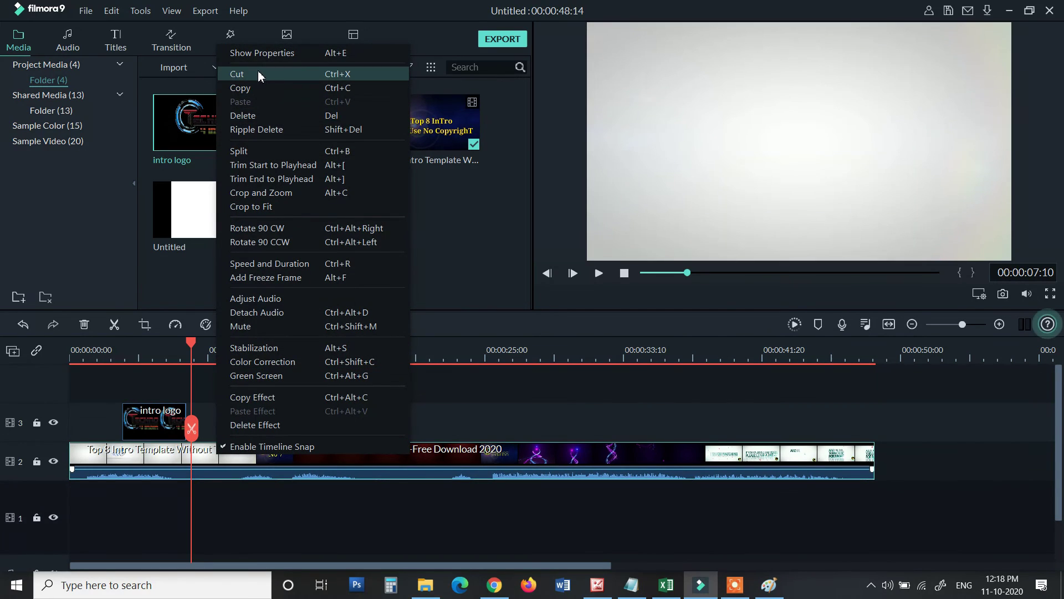
{"action": "left_click", "coordinate": [256, 153]}
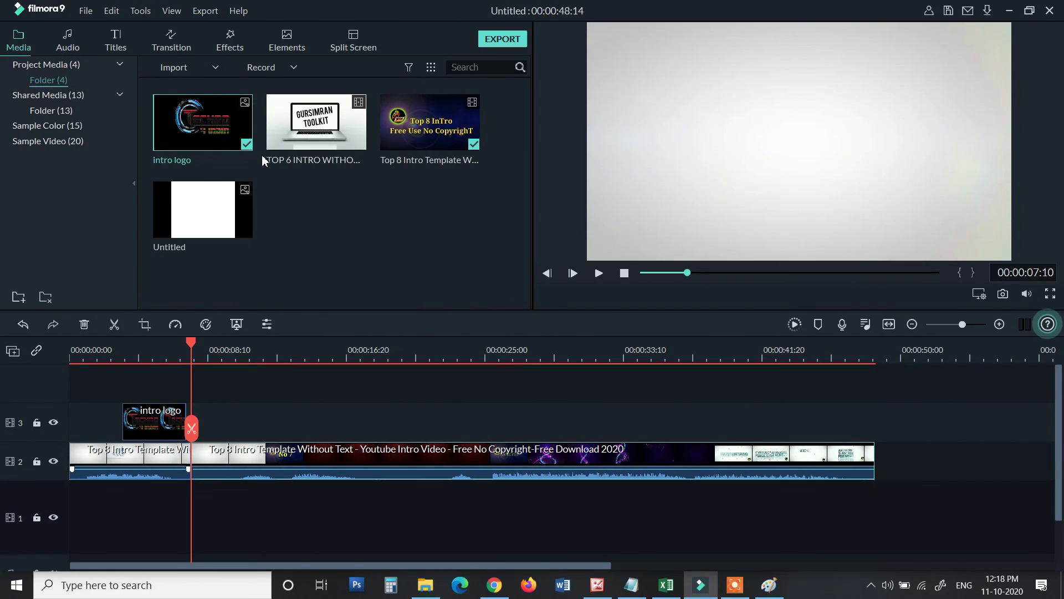
{"action": "key", "text": "Delete"}
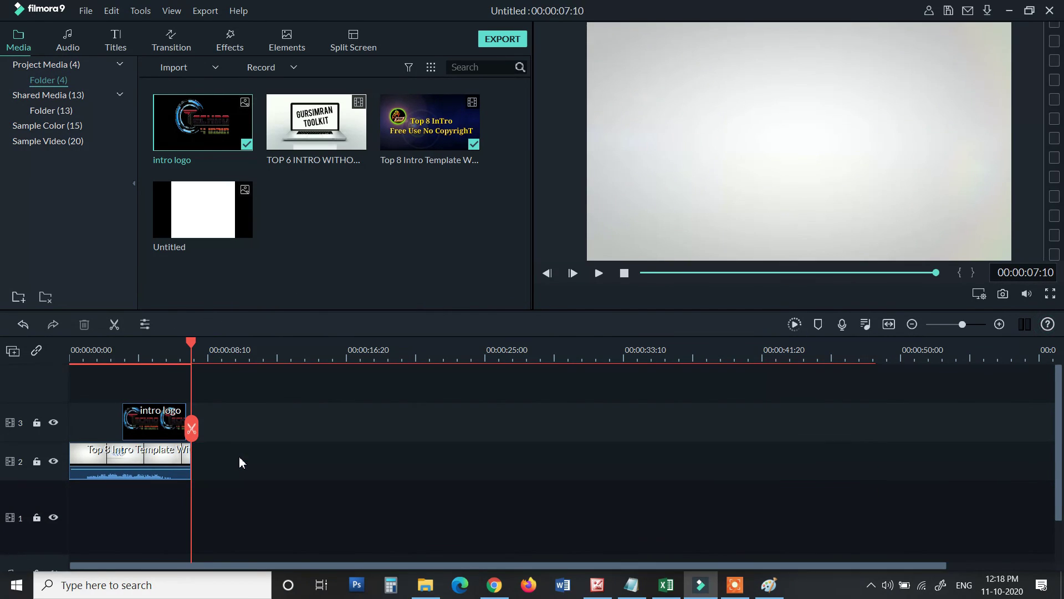
Apply the Boom! motion animation to the intro logo clip.
{"action": "double_click", "coordinate": [144, 429]}
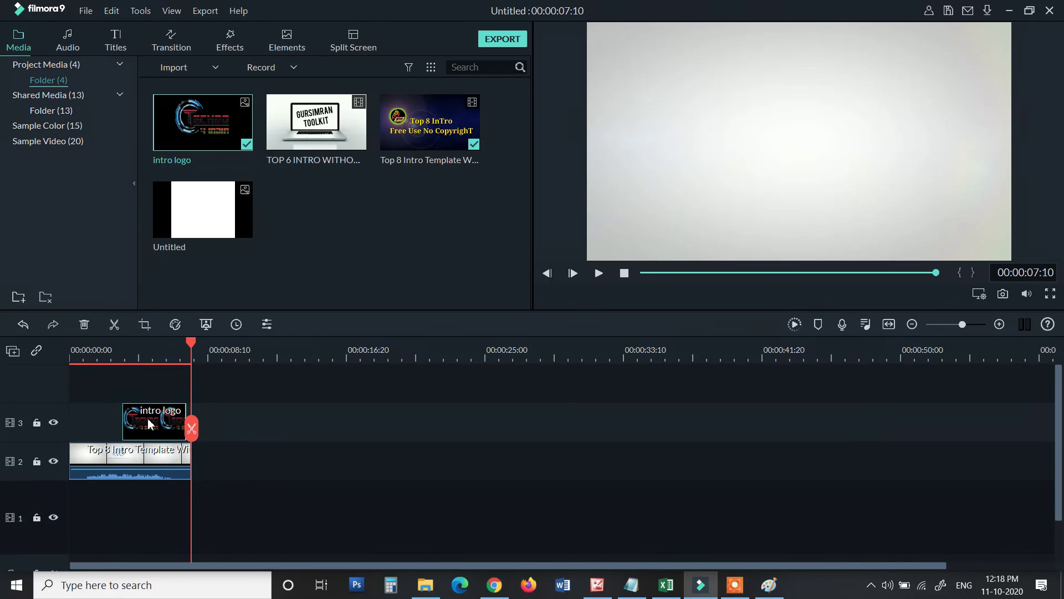
{"action": "scroll", "coordinate": [166, 200], "scroll_direction": "down", "scroll_amount": 3}
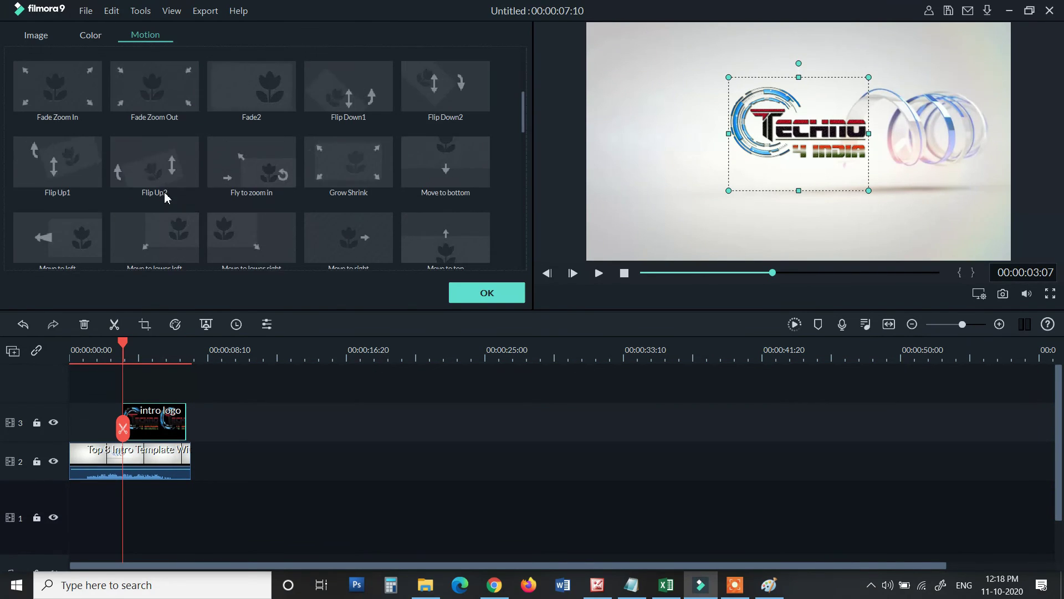
{"action": "scroll", "coordinate": [114, 228], "scroll_direction": "down", "scroll_amount": 4}
{"action": "scroll", "coordinate": [106, 224], "scroll_direction": "down", "scroll_amount": 5}
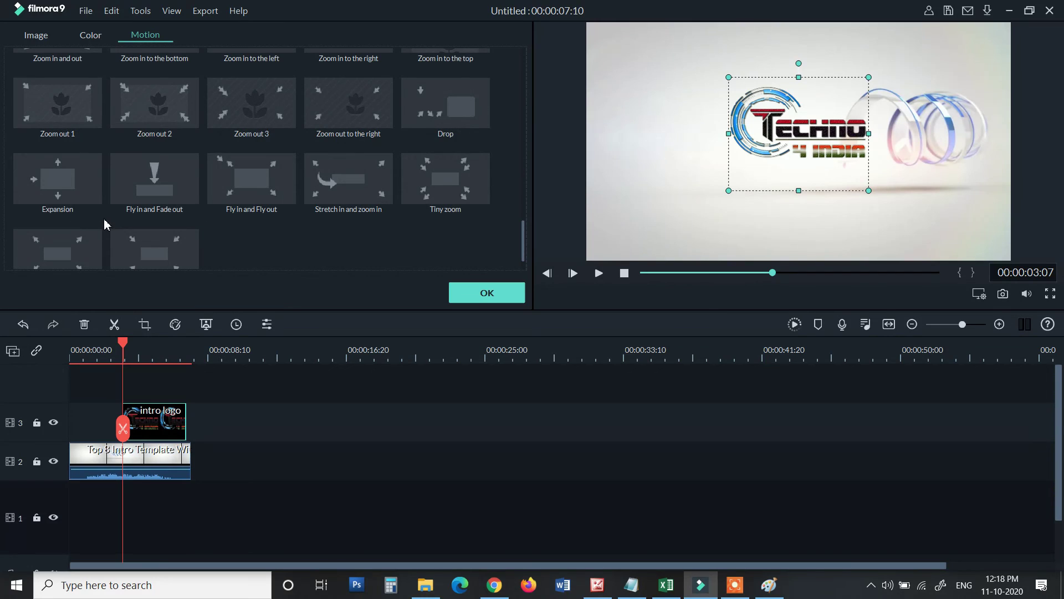
{"action": "left_click", "coordinate": [65, 111]}
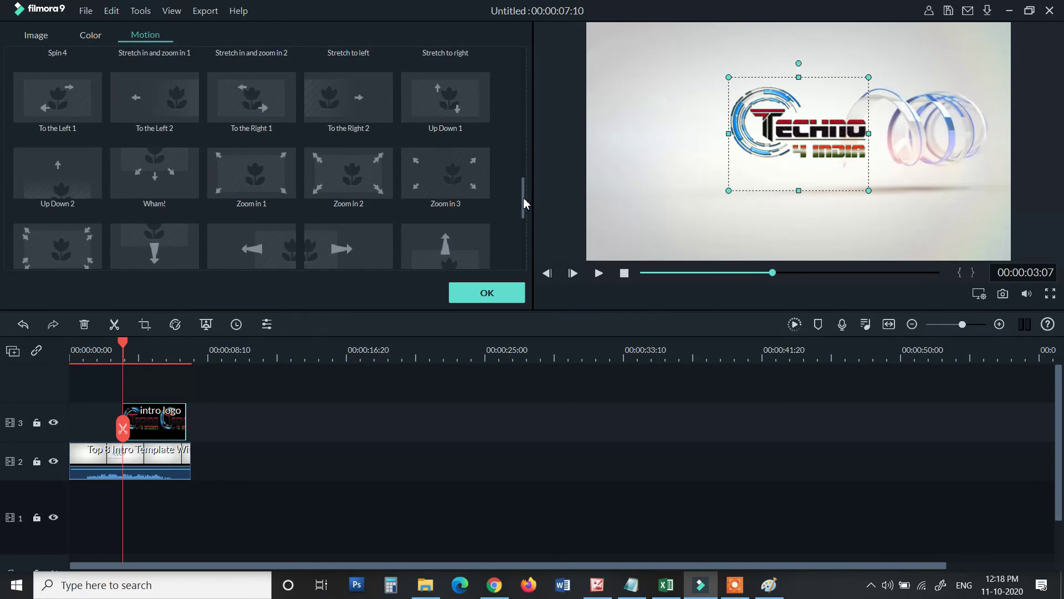
{"action": "scroll", "coordinate": [514, 78], "scroll_direction": "up", "scroll_amount": 2}
{"action": "left_click", "coordinate": [154, 83]}
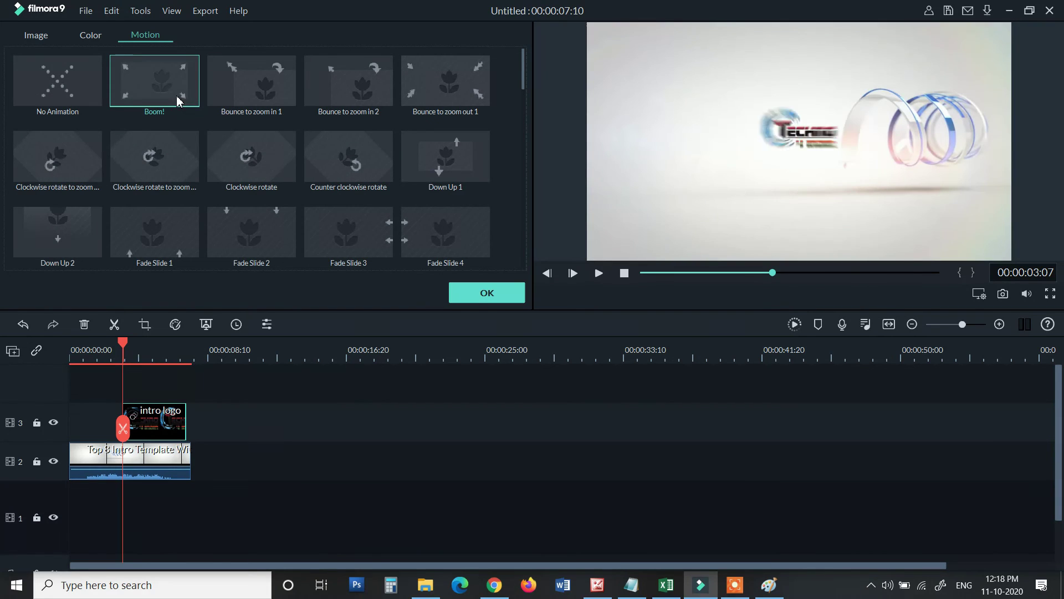
{"action": "left_click", "coordinate": [480, 297]}
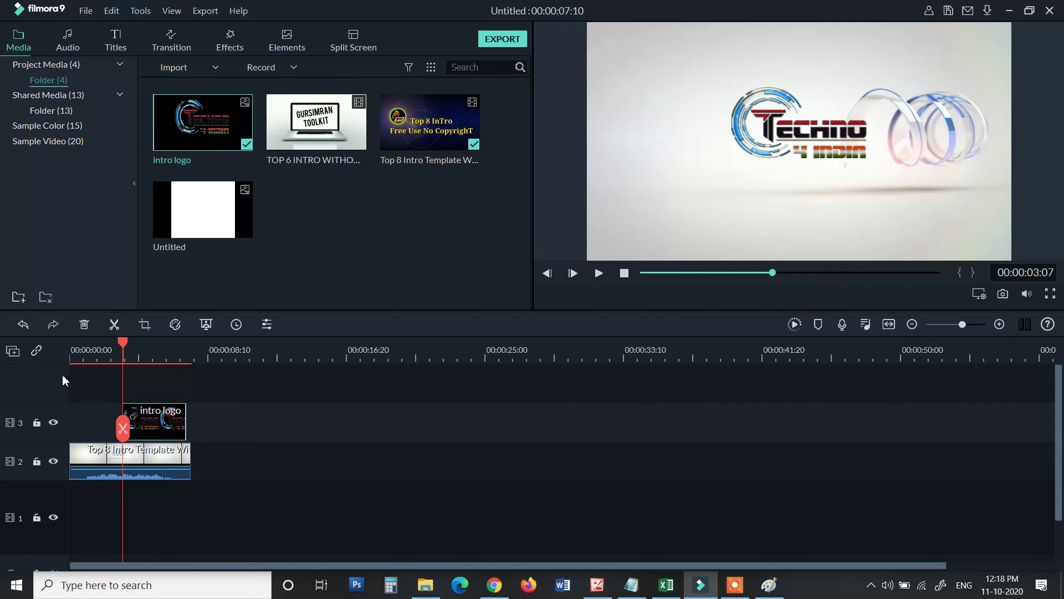
Play the trimmed intro from the beginning to review the logo animation.
{"action": "left_click", "coordinate": [72, 352]}
{"action": "key", "text": "space"}
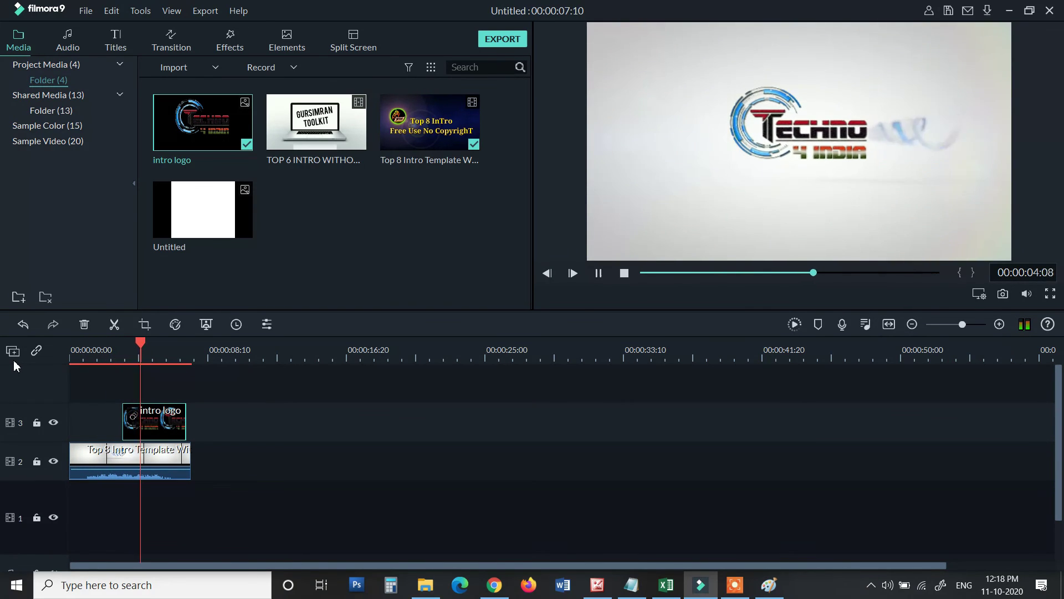
{"action": "key", "text": "space"}
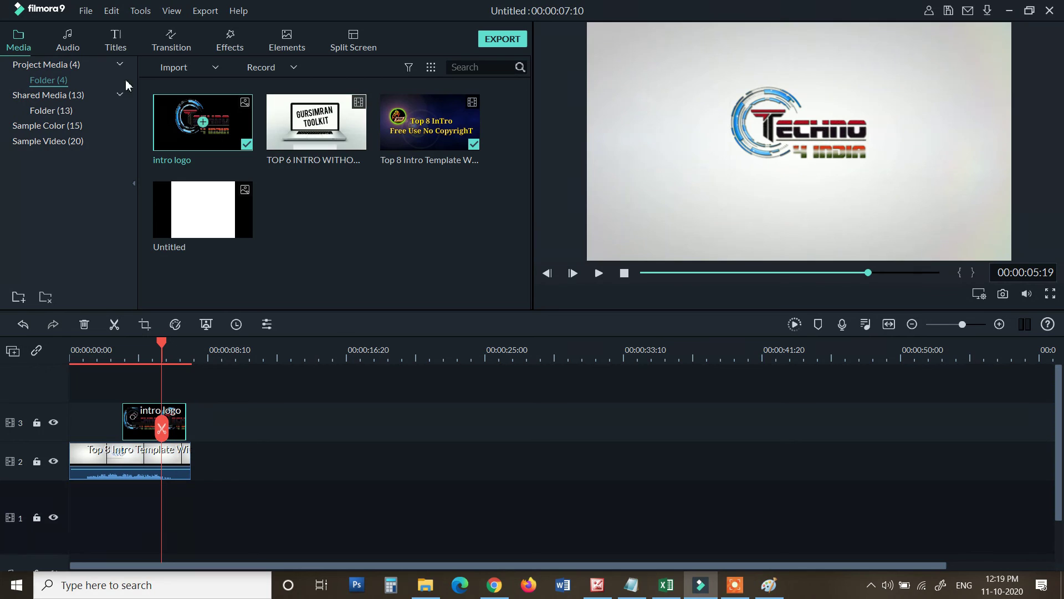
Add the Credit 4 title on track 4 above the intro logo and extend it to the logo clip's end.
{"action": "left_click", "coordinate": [125, 43]}
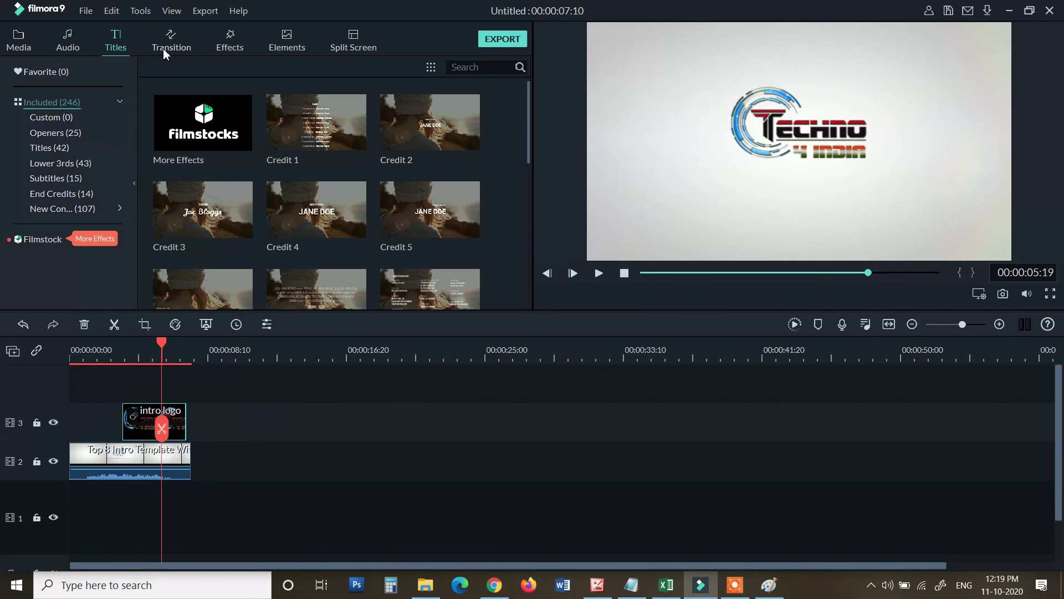
{"action": "left_click_drag", "start_coordinate": [196, 314], "coordinate": [133, 396]}
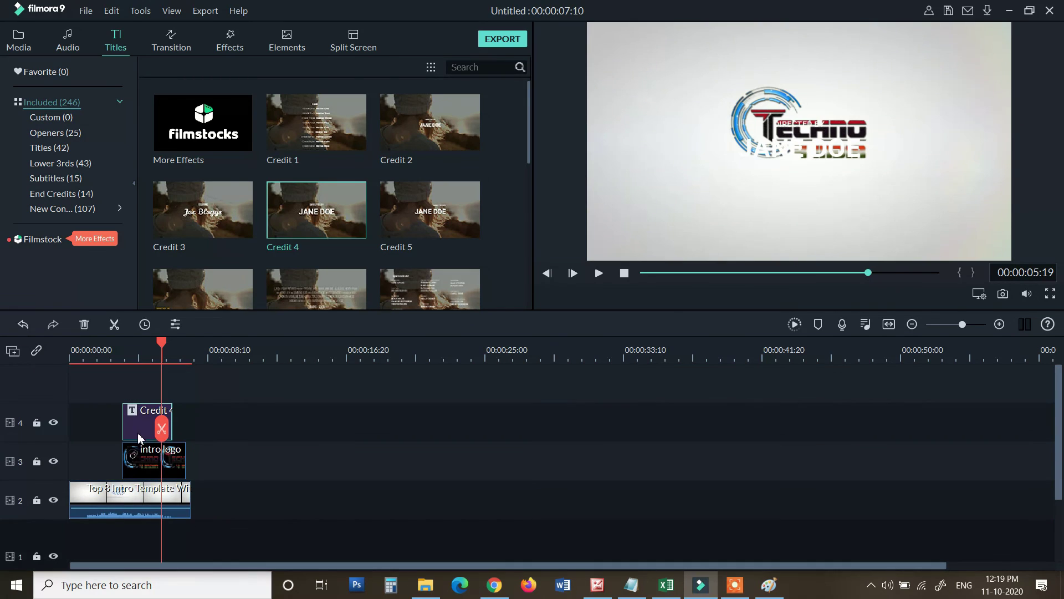
{"action": "left_click_drag", "start_coordinate": [171, 414], "coordinate": [188, 424]}
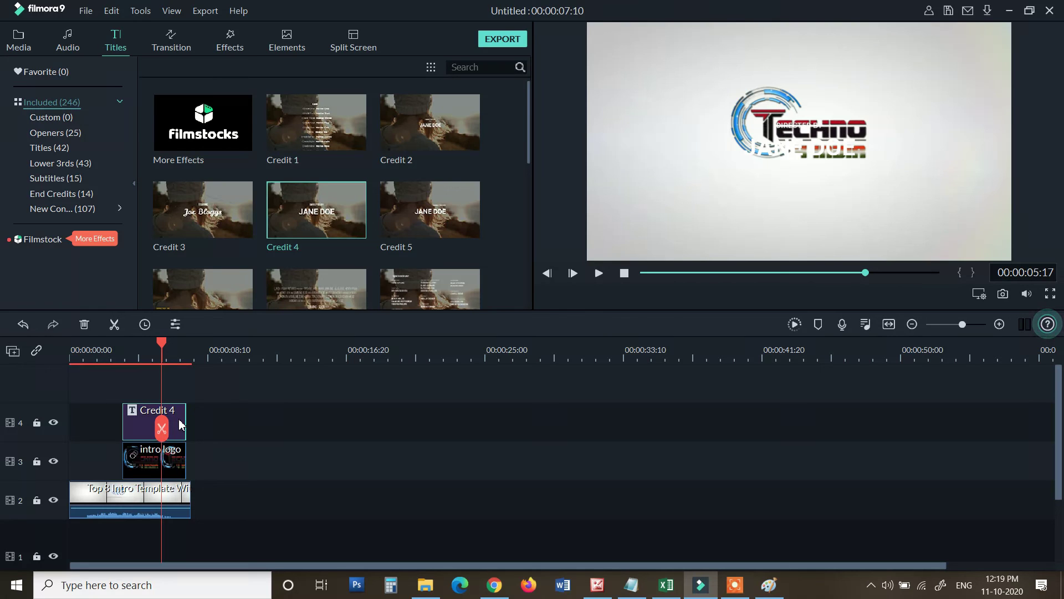
In the title's advanced text editor, replace the default credit text with a new text box placed below the logo.
{"action": "double_click", "coordinate": [179, 424]}
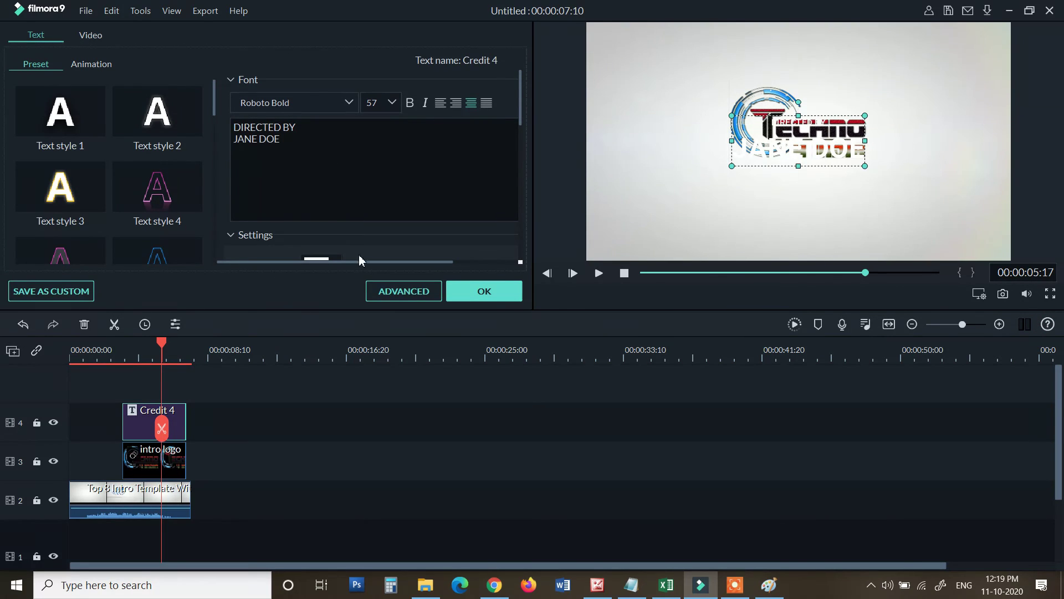
{"action": "left_click", "coordinate": [380, 293]}
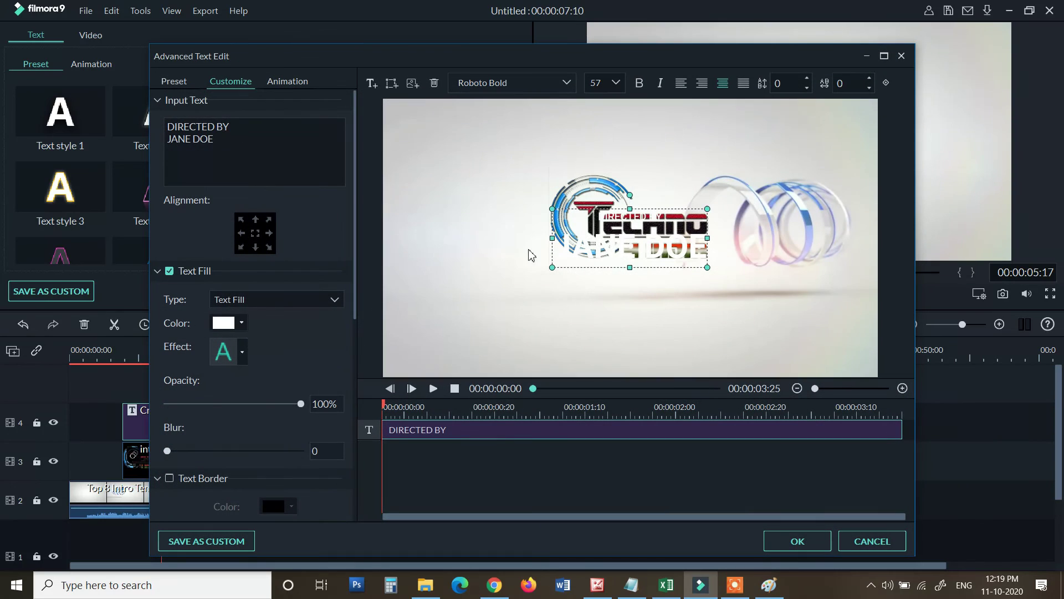
{"action": "left_click", "coordinate": [434, 84]}
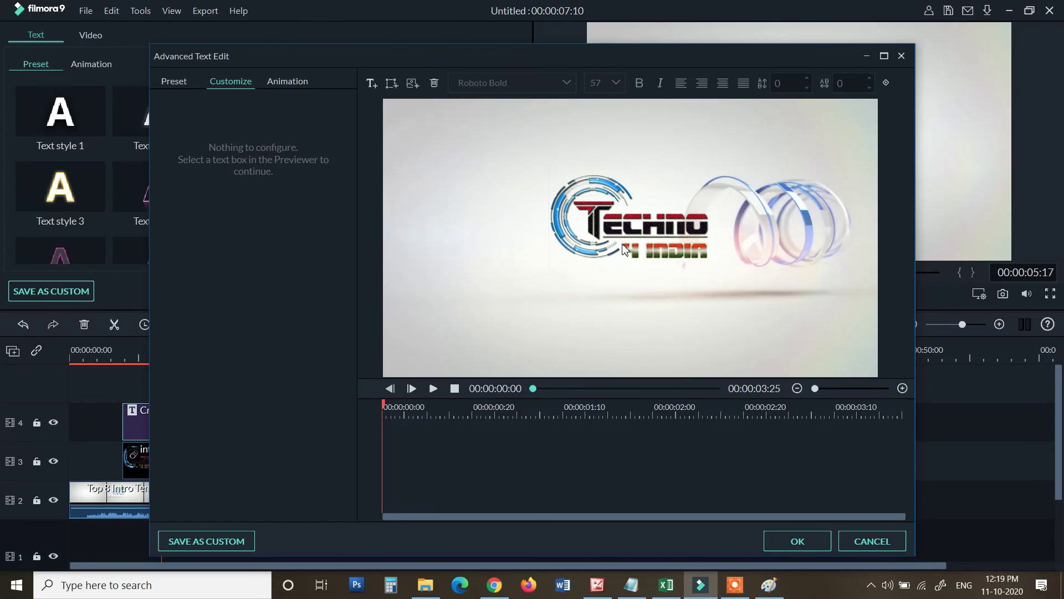
{"action": "left_click", "coordinate": [372, 84]}
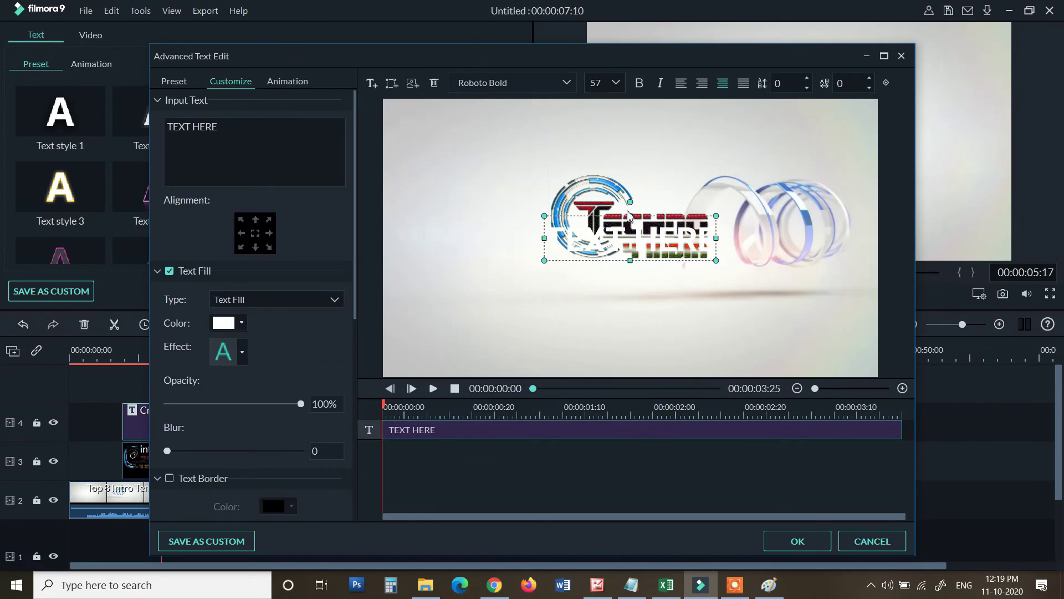
{"action": "left_click_drag", "start_coordinate": [621, 220], "coordinate": [556, 295]}
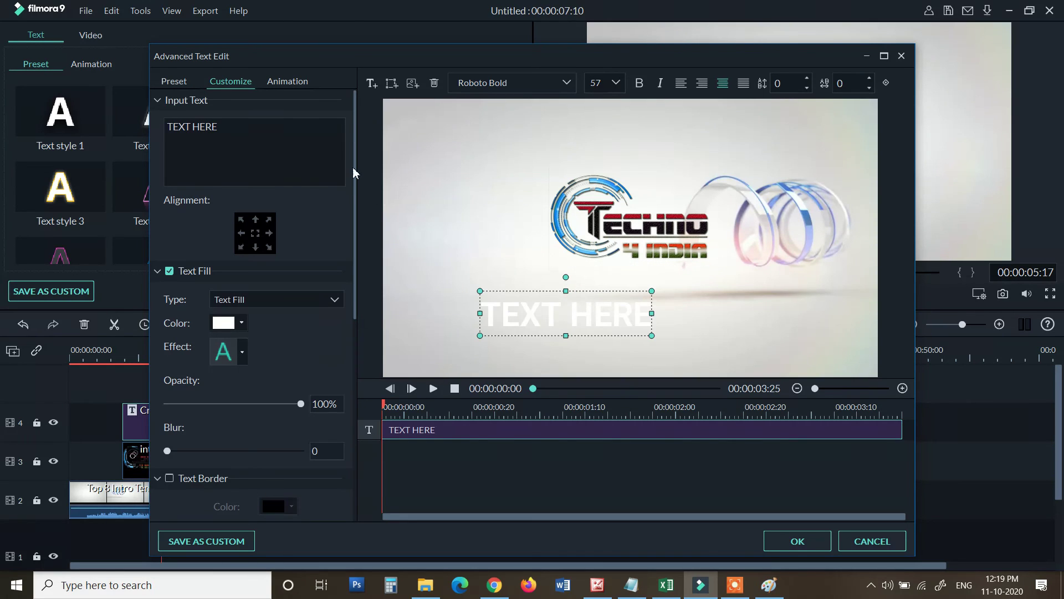
Change the new text box's wording to "TECHNOLOGY MADE WITH TRUST".
{"action": "key", "text": "ctrl+a"}
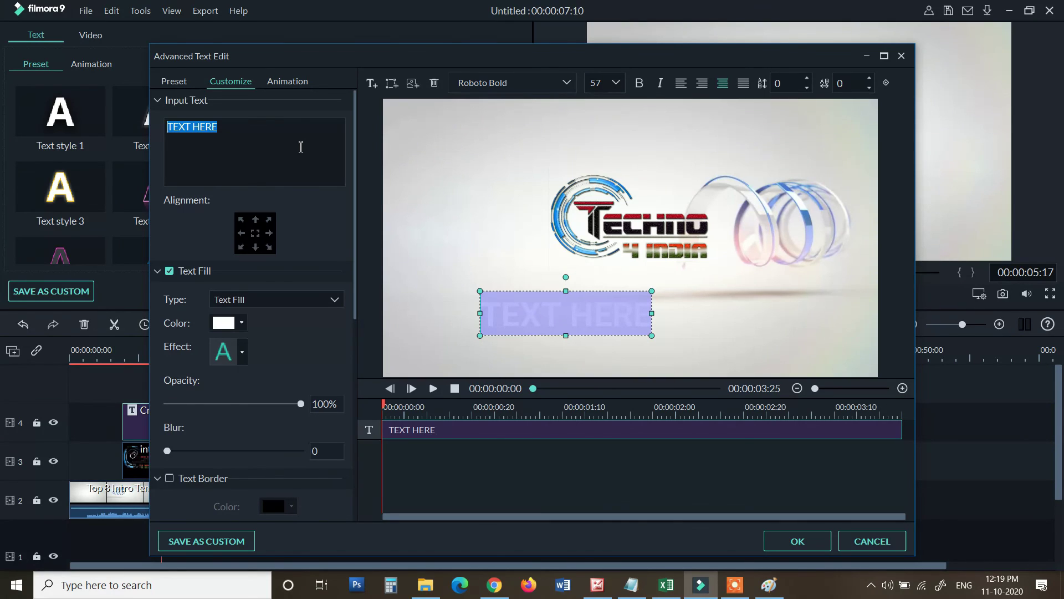
{"action": "type", "text": "TECHNOLOGY WITH TRUST"}
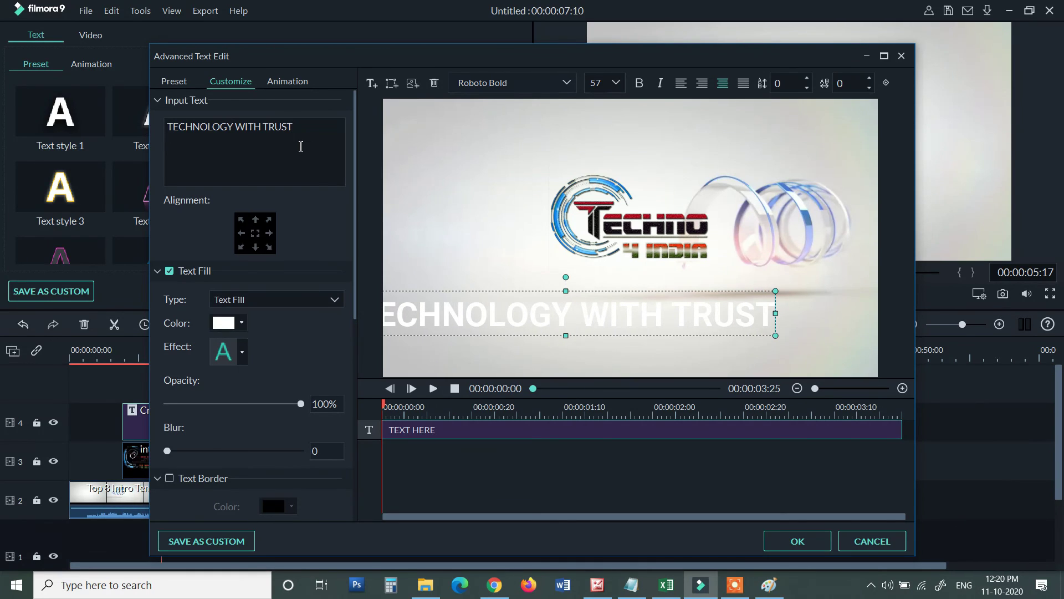
{"action": "left_click", "coordinate": [233, 128]}
{"action": "type", "text": "MADE"}
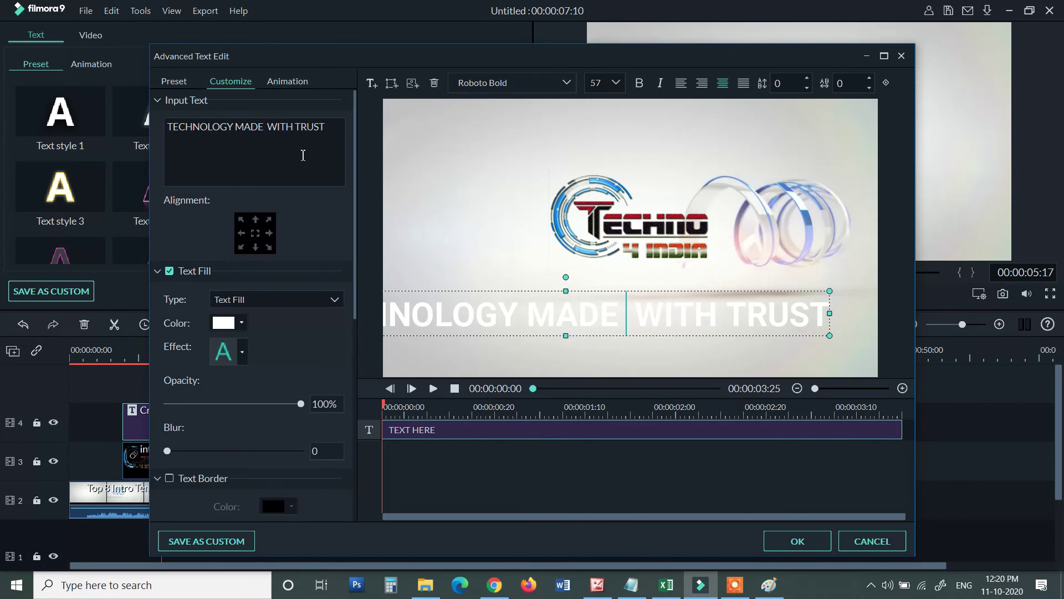
Set the tagline's font size to 36 and move the text roughly centered beneath the logo.
{"action": "triple_click", "coordinate": [292, 126]}
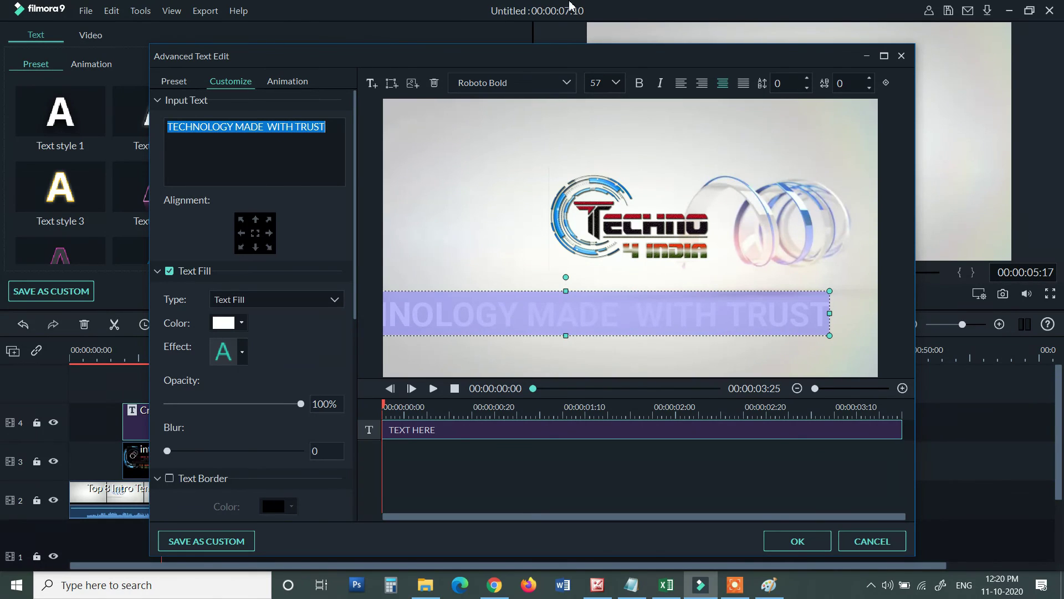
{"action": "left_click", "coordinate": [616, 83]}
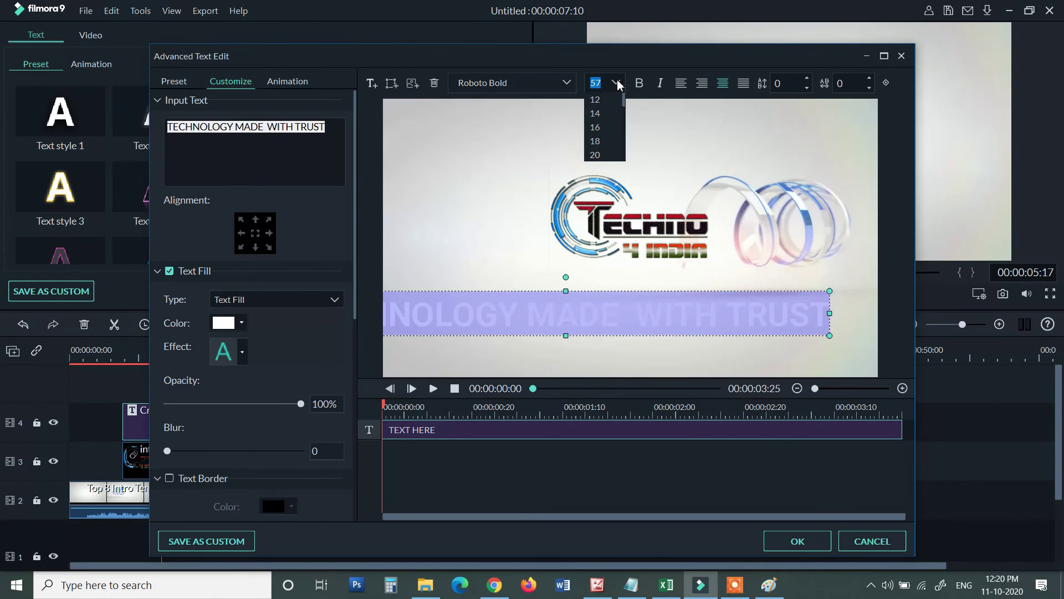
{"action": "left_click", "coordinate": [615, 117]}
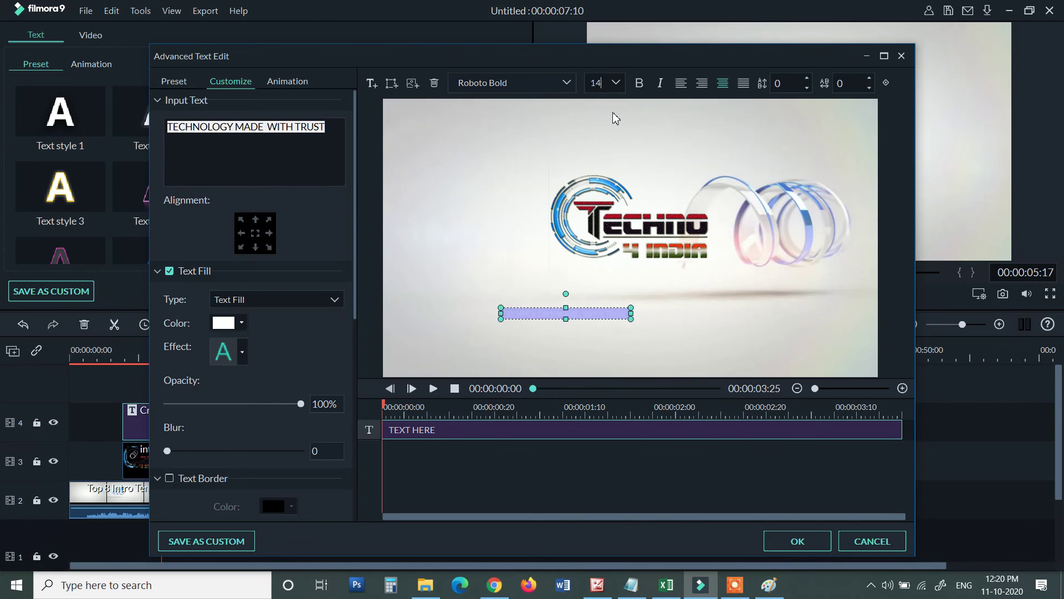
{"action": "left_click", "coordinate": [616, 83]}
{"action": "left_click", "coordinate": [615, 149]}
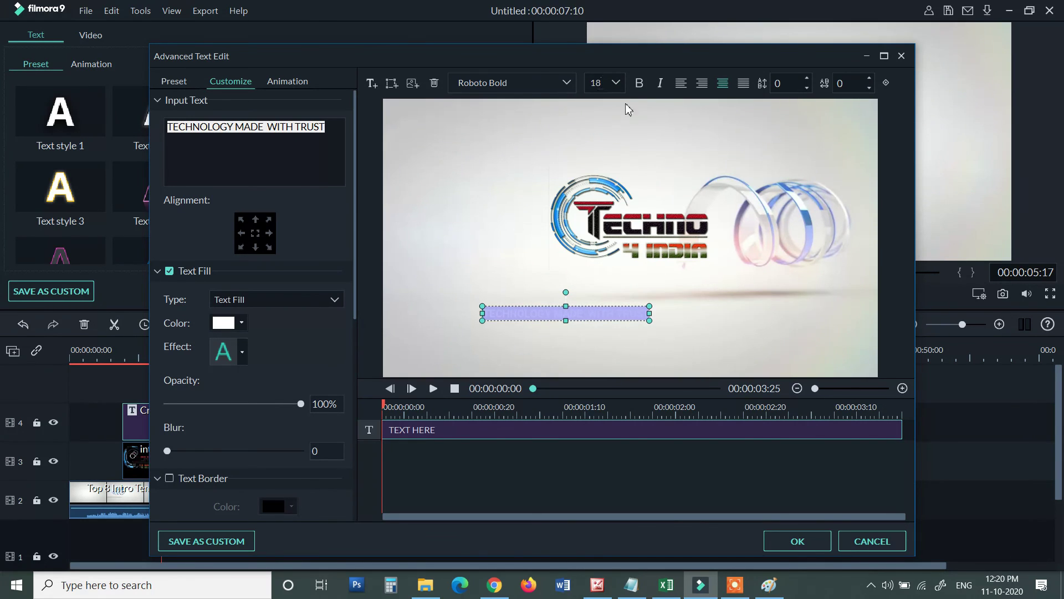
{"action": "left_click", "coordinate": [616, 83]}
{"action": "left_click", "coordinate": [602, 161]}
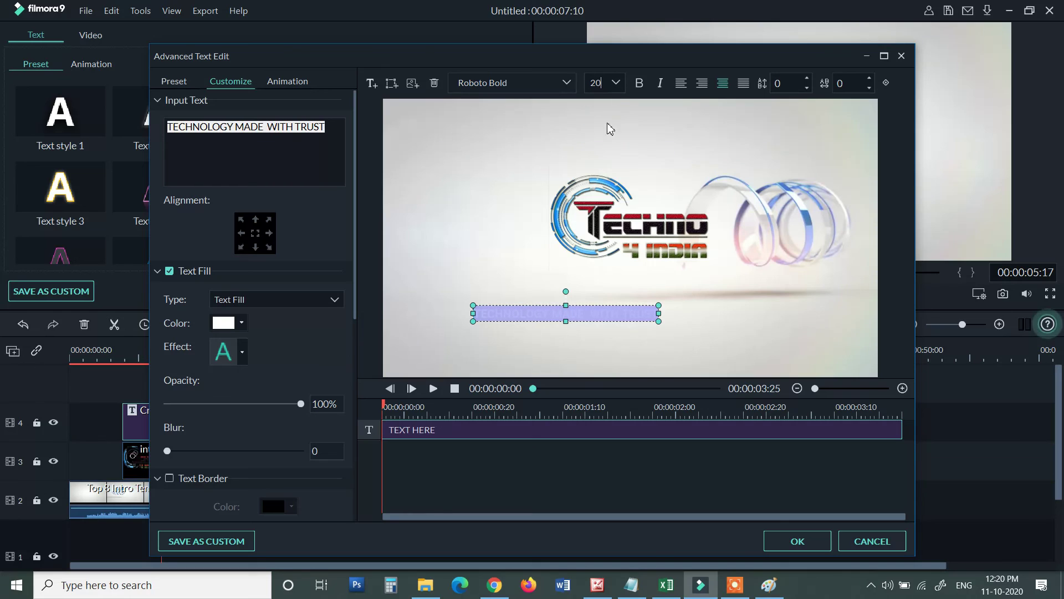
{"action": "left_click", "coordinate": [616, 83]}
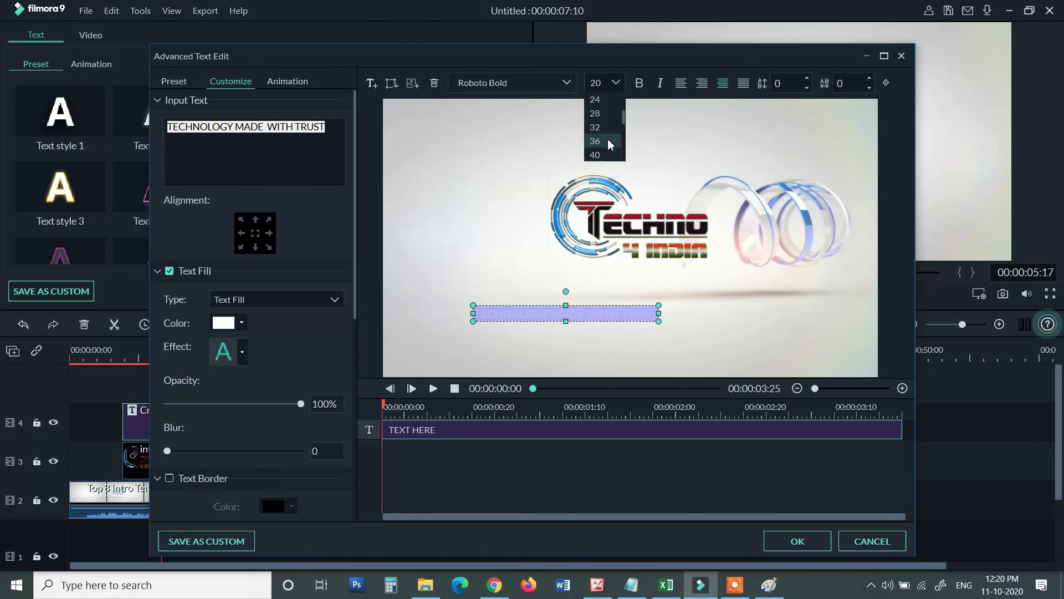
{"action": "left_click", "coordinate": [608, 141]}
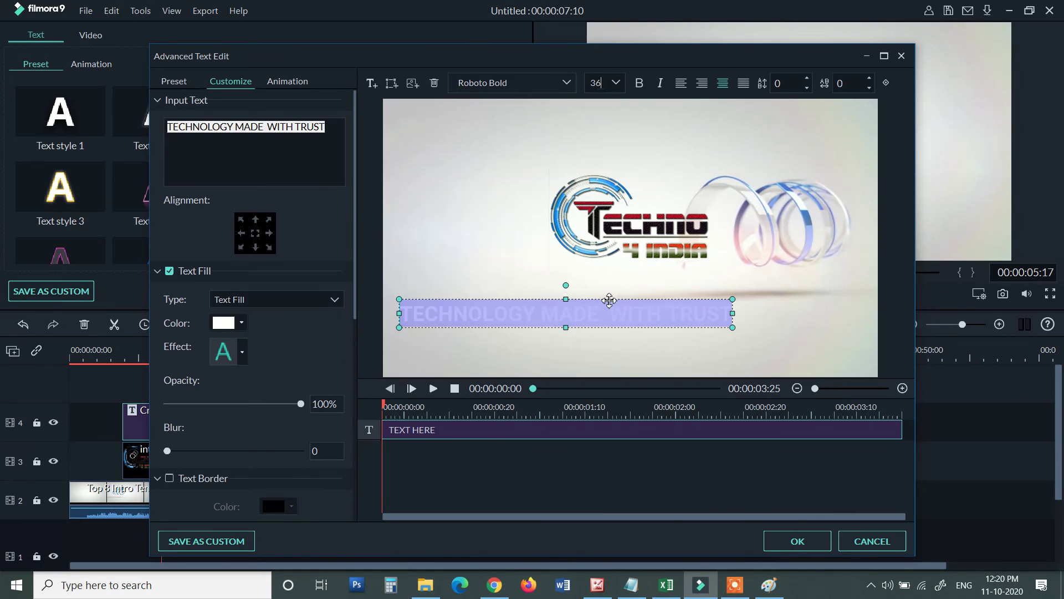
{"action": "left_click", "coordinate": [610, 301]}
{"action": "left_click_drag", "start_coordinate": [611, 302], "coordinate": [681, 302]}
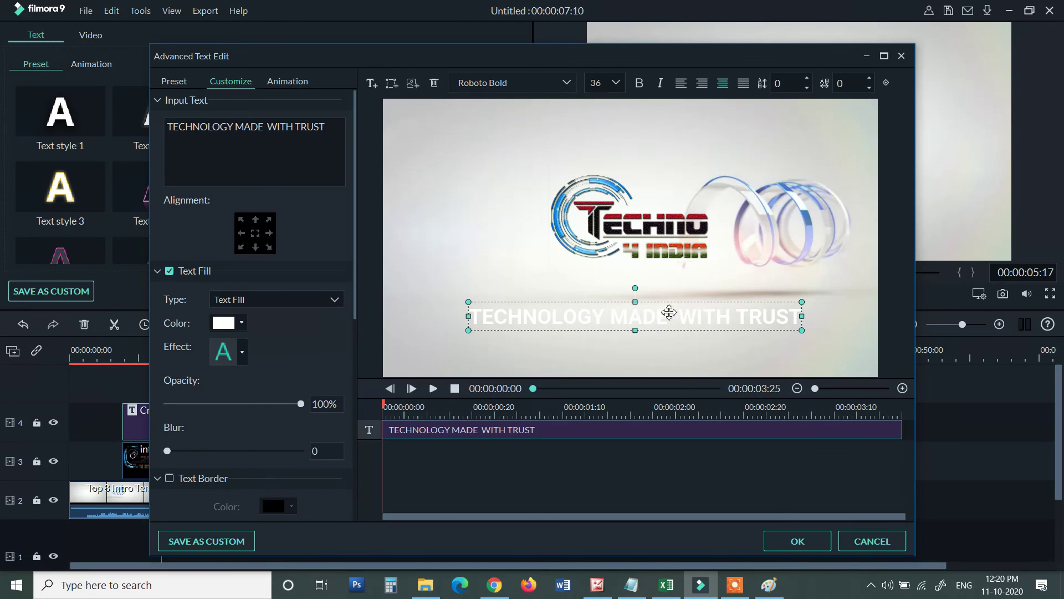
Fill the tagline text with medium blue and use the plain text effect with zero blur.
{"action": "left_click", "coordinate": [242, 358]}
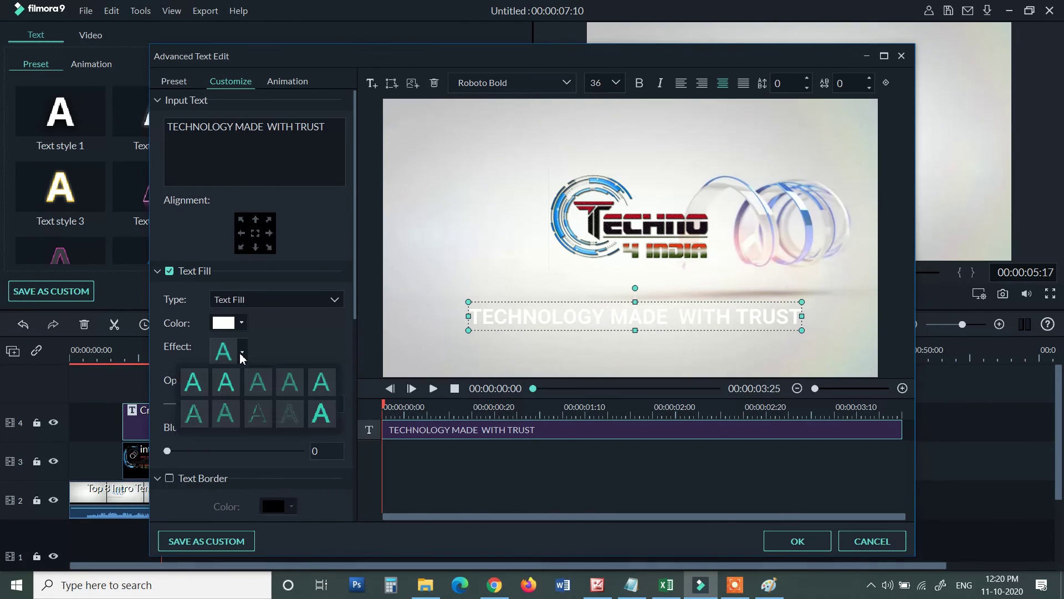
{"action": "left_click", "coordinate": [226, 397]}
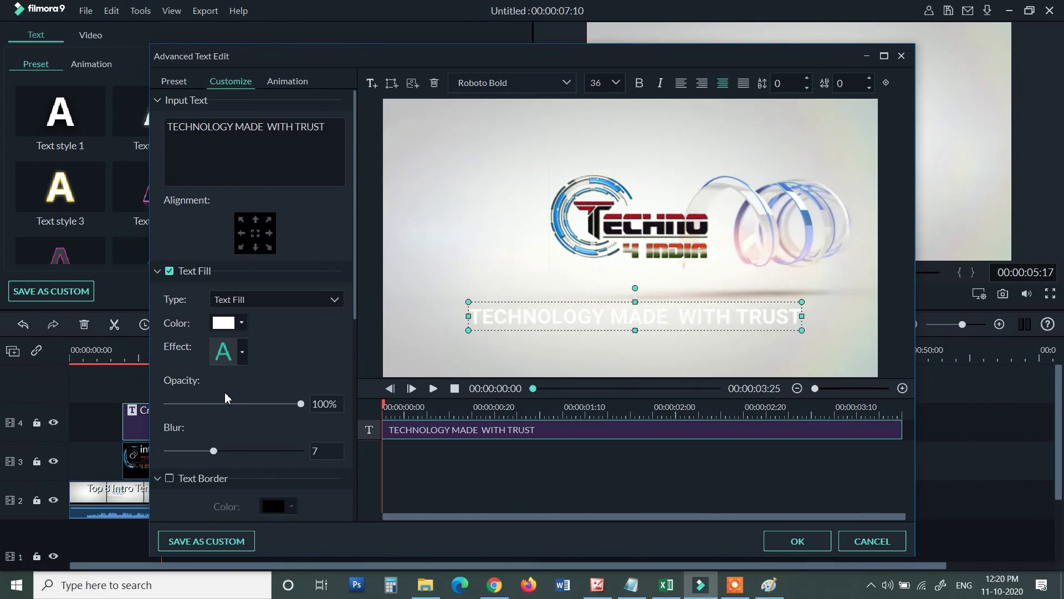
{"action": "left_click", "coordinate": [243, 325]}
{"action": "left_click", "coordinate": [218, 376]}
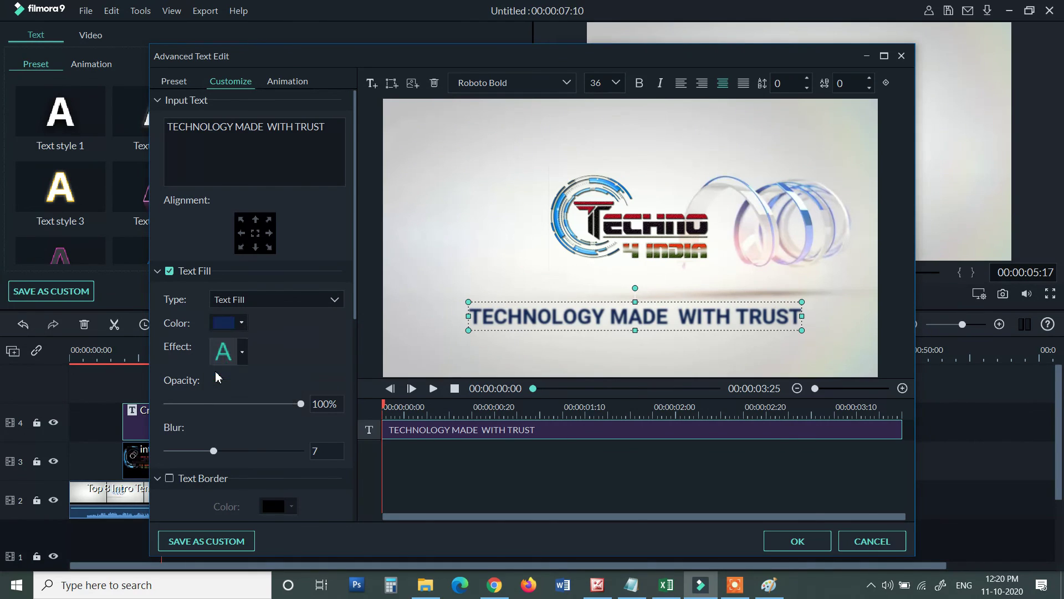
{"action": "left_click", "coordinate": [242, 353]}
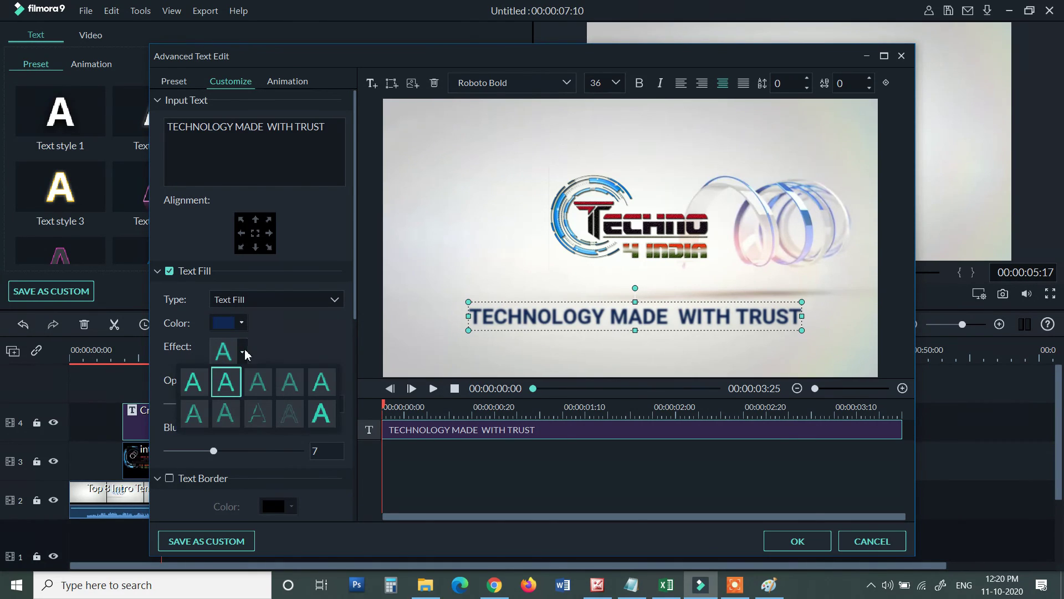
{"action": "left_click", "coordinate": [201, 385]}
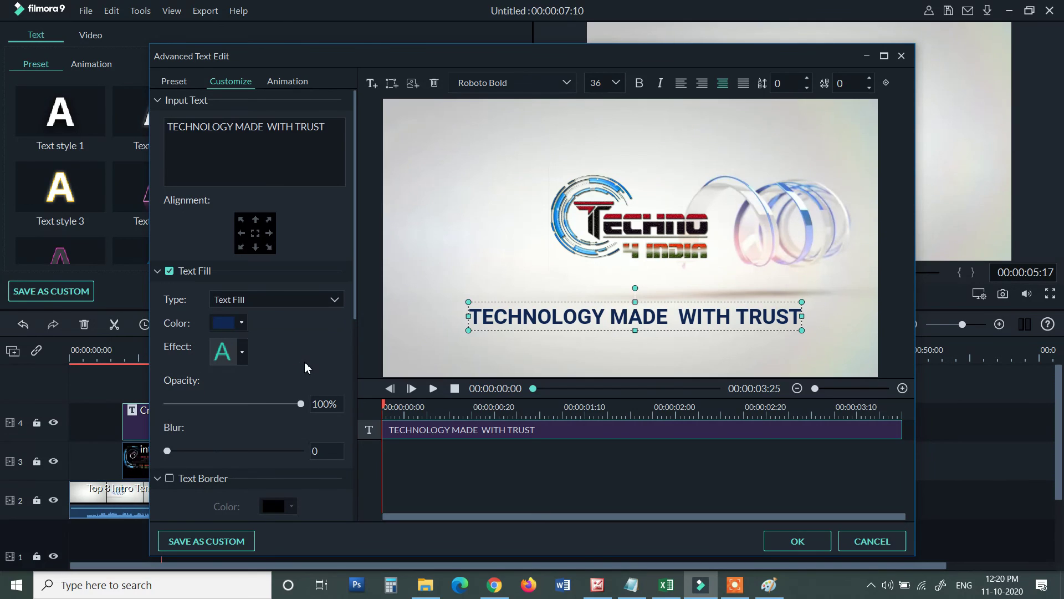
{"action": "left_click", "coordinate": [243, 352]}
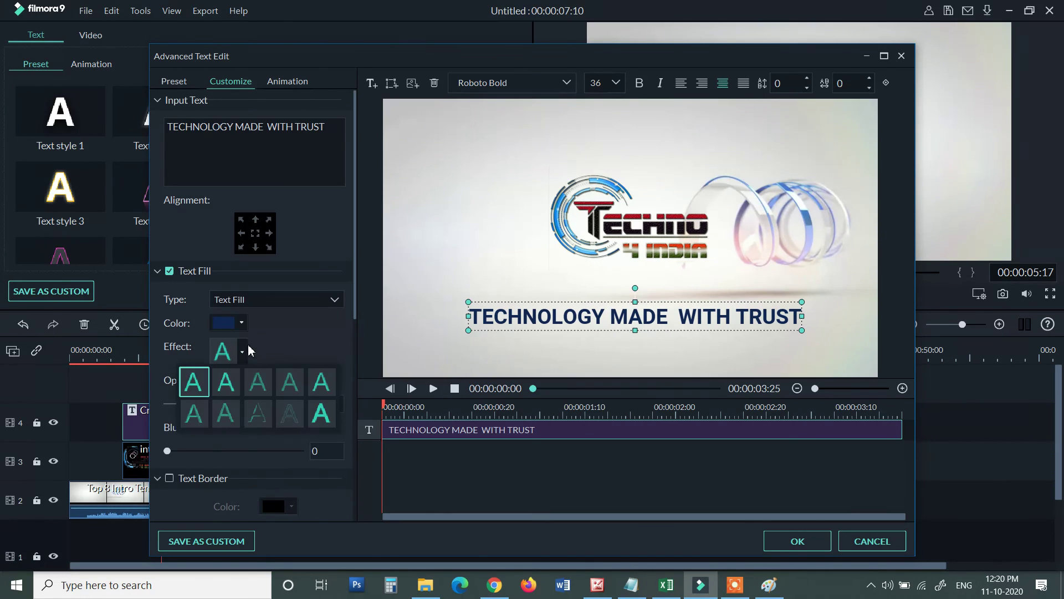
{"action": "left_click", "coordinate": [242, 323]}
{"action": "left_click", "coordinate": [218, 362]}
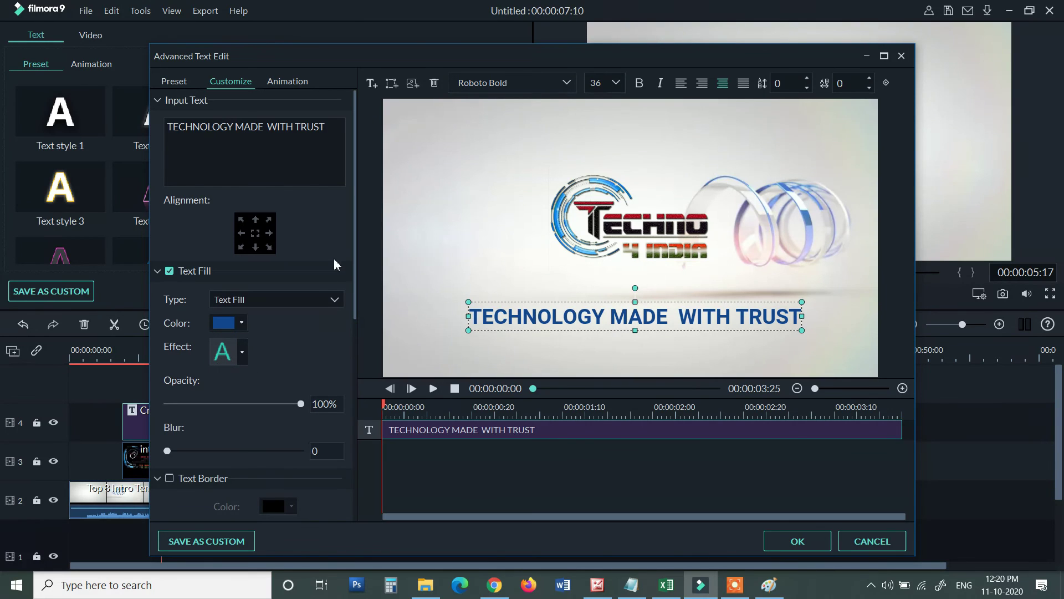
Add an orange line shape and position it under the tagline, stretched to underline the full width of the text.
{"action": "left_click", "coordinate": [391, 84]}
{"action": "left_click", "coordinate": [482, 237]}
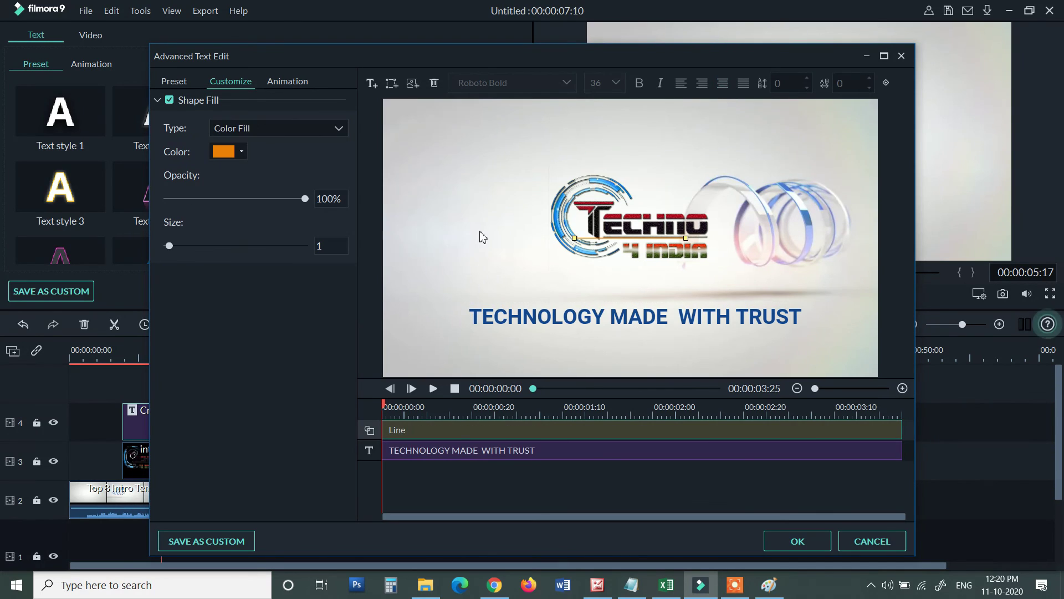
{"action": "left_click", "coordinate": [470, 337]}
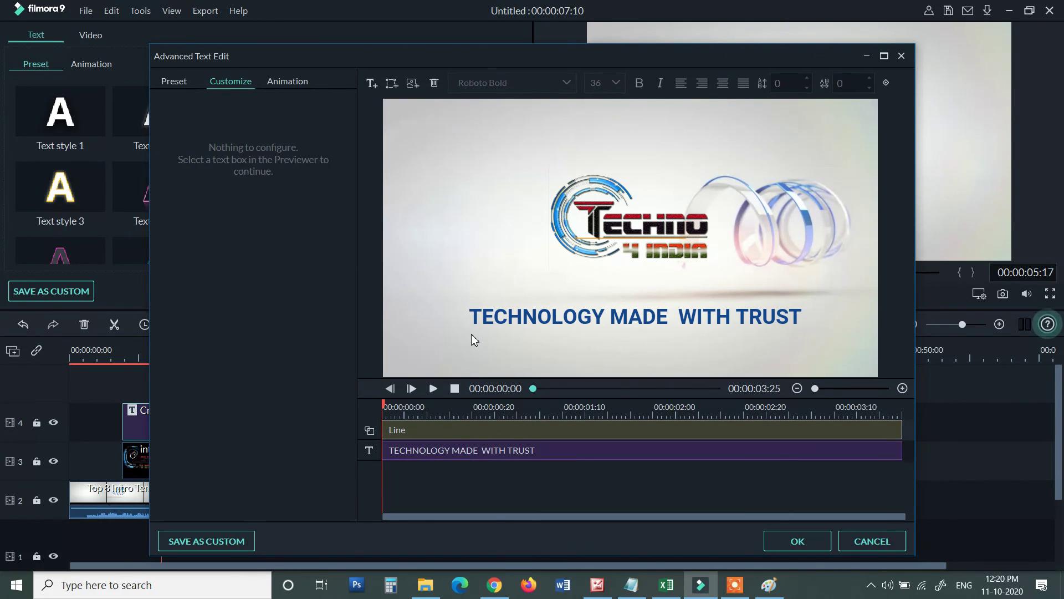
{"action": "left_click", "coordinate": [593, 237]}
{"action": "left_click_drag", "start_coordinate": [586, 252], "coordinate": [492, 335]}
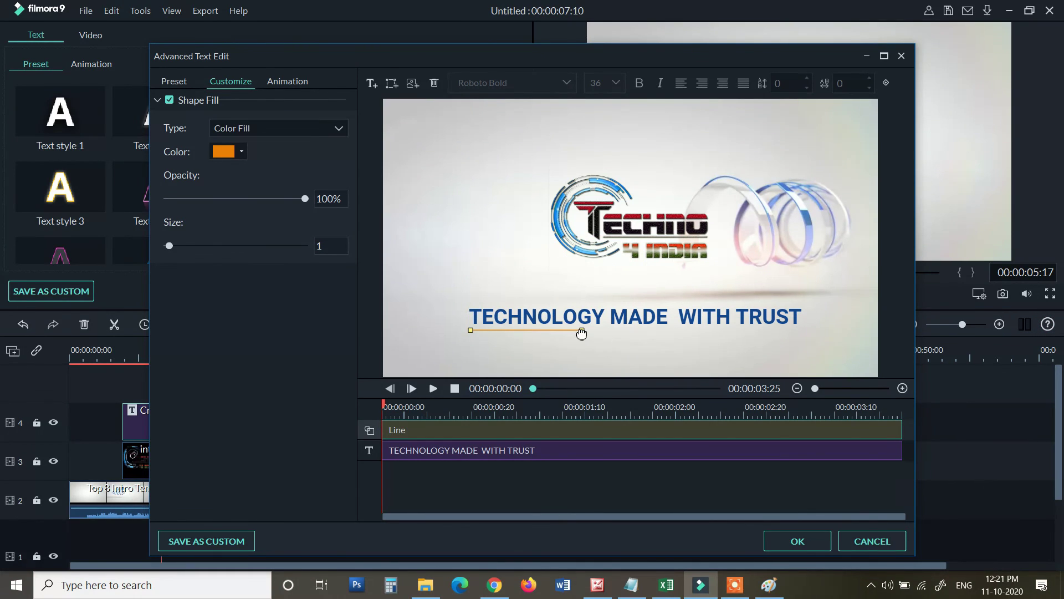
{"action": "left_click_drag", "start_coordinate": [582, 332], "coordinate": [804, 331]}
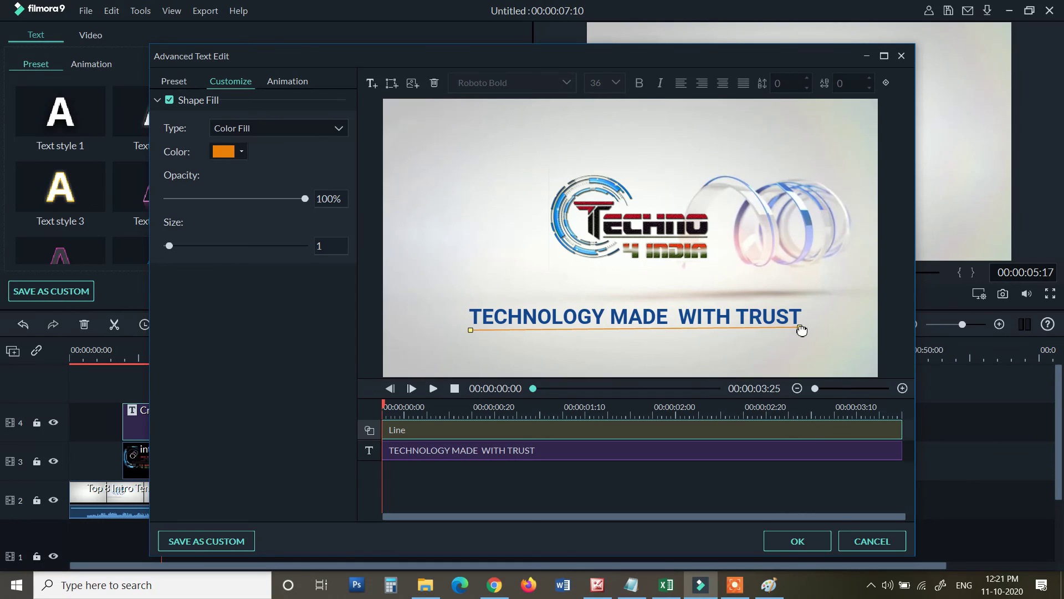
{"action": "left_click", "coordinate": [768, 359]}
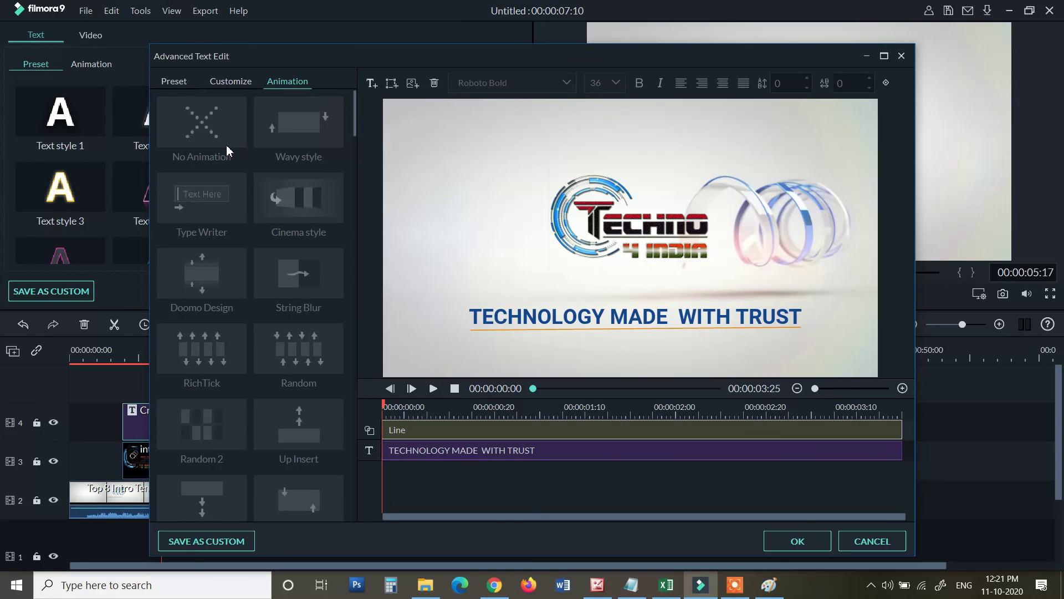
Apply the String Blur animation to the tagline and accept the title edits.
{"action": "left_click", "coordinate": [556, 316]}
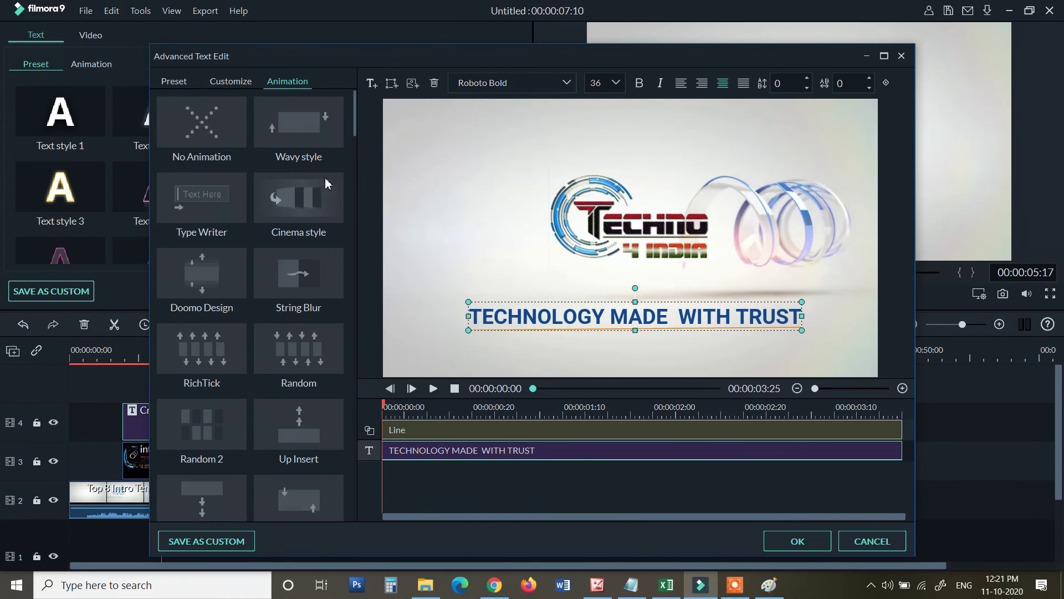
{"action": "scroll", "coordinate": [333, 232], "scroll_direction": "down", "scroll_amount": 8}
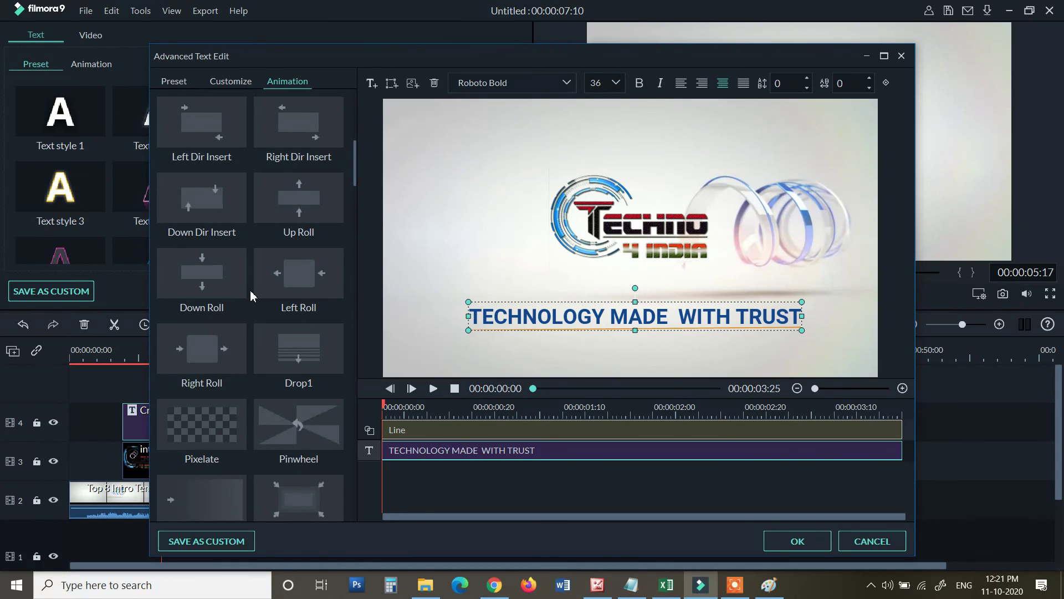
{"action": "scroll", "coordinate": [260, 286], "scroll_direction": "up", "scroll_amount": 8}
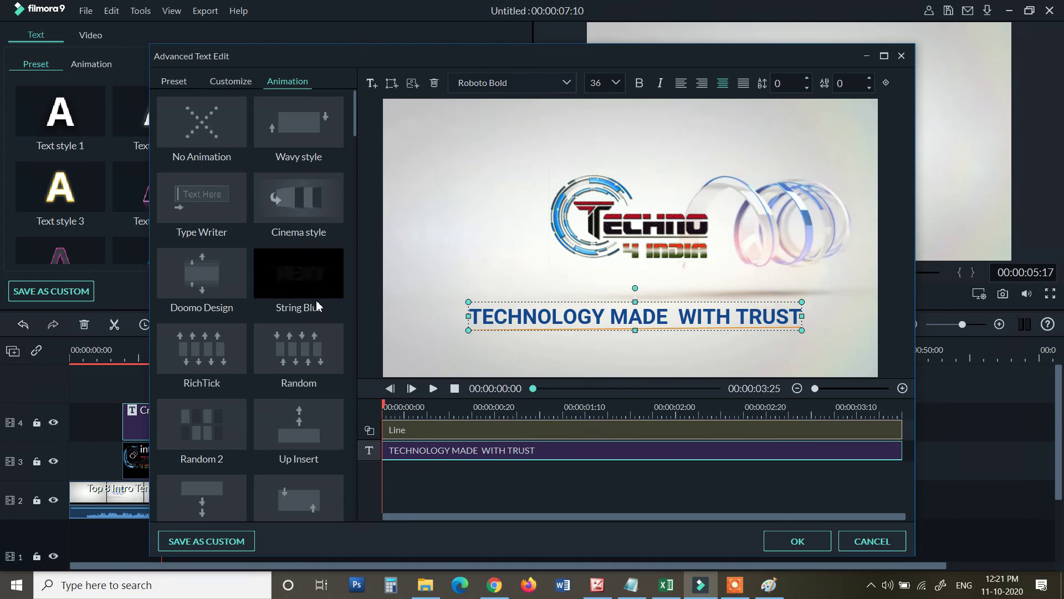
{"action": "left_click", "coordinate": [236, 289]}
{"action": "left_click", "coordinate": [306, 272]}
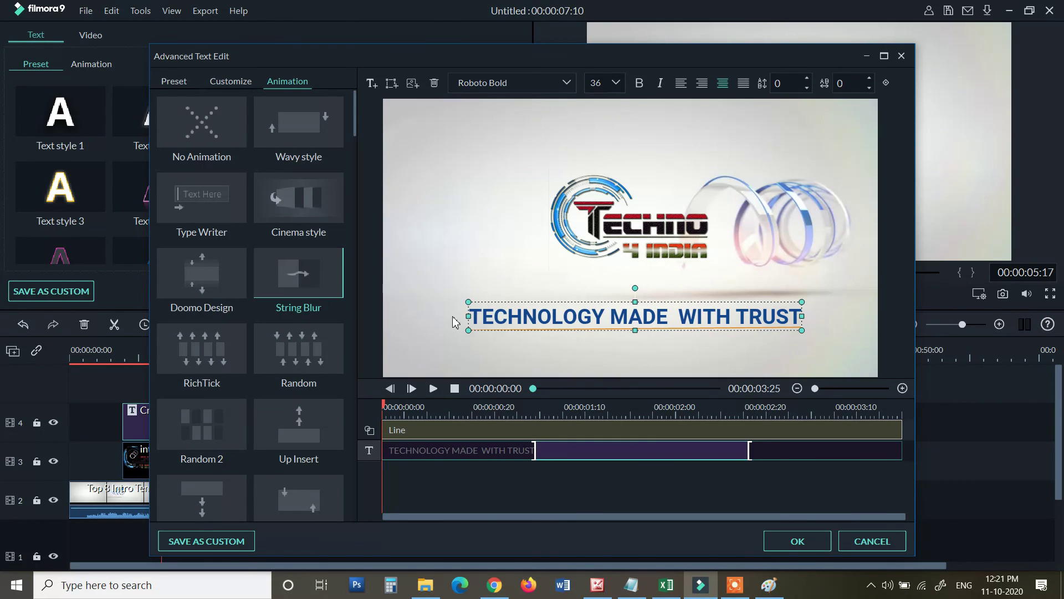
{"action": "left_click", "coordinate": [779, 549]}
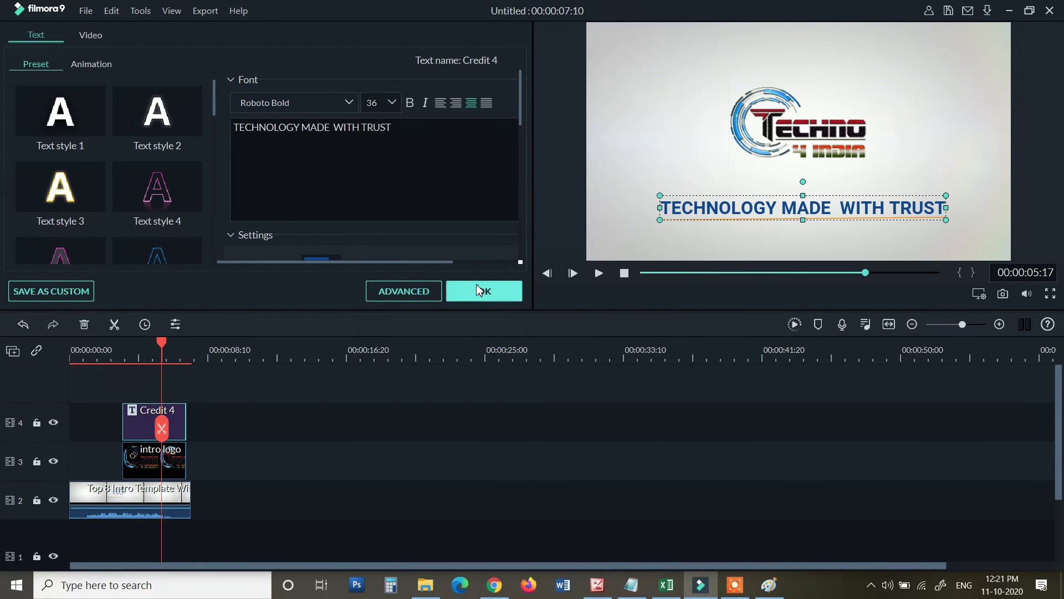
{"action": "left_click", "coordinate": [497, 287]}
Play the finished intro from the beginning of the timeline.
{"action": "left_click_drag", "start_coordinate": [163, 348], "coordinate": [70, 349]}
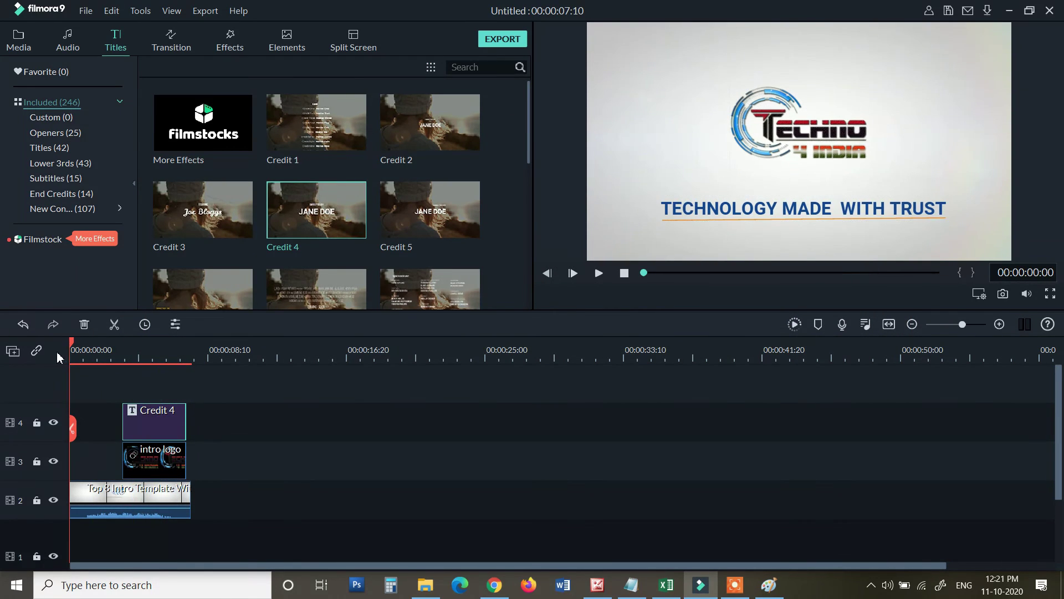
{"action": "key", "text": "space"}
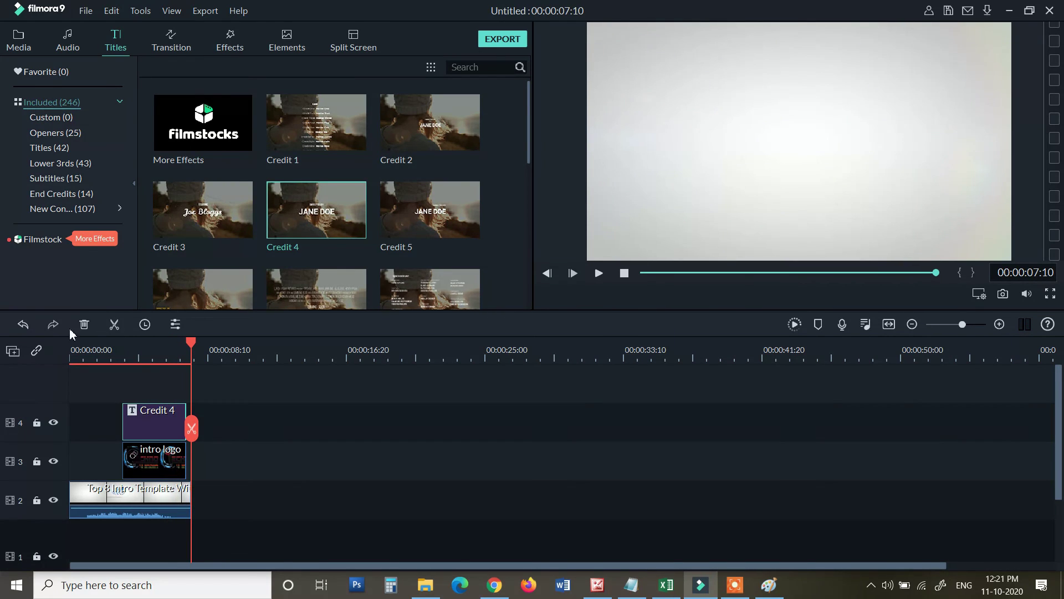
Export the intro as an MP4 file named INTRO 2 and dismiss the export progress window.
{"action": "left_click", "coordinate": [495, 38]}
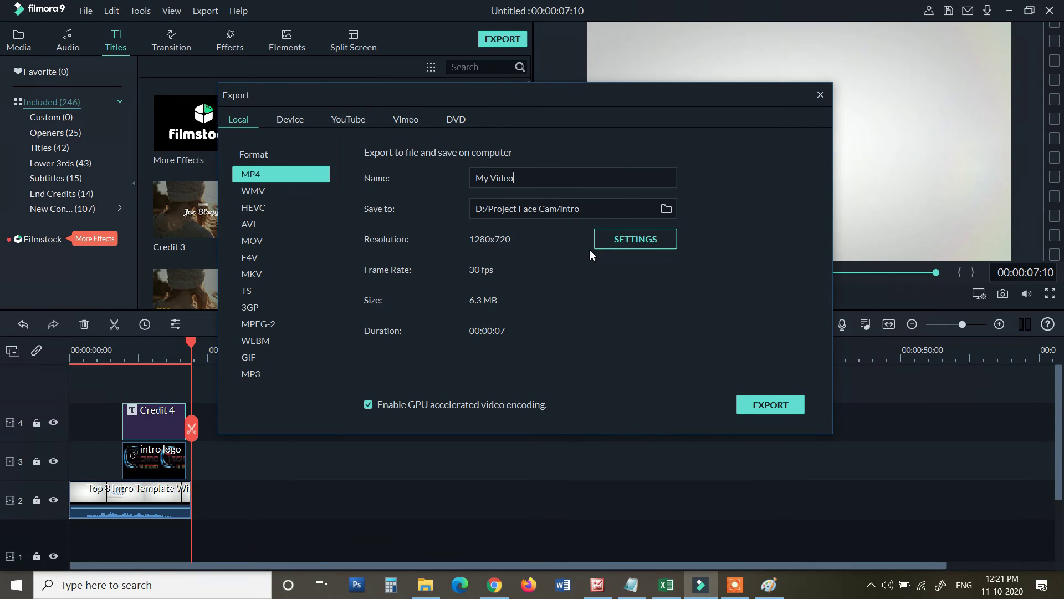
{"action": "triple_click", "coordinate": [561, 177]}
{"action": "type", "text": "INTRO 2"}
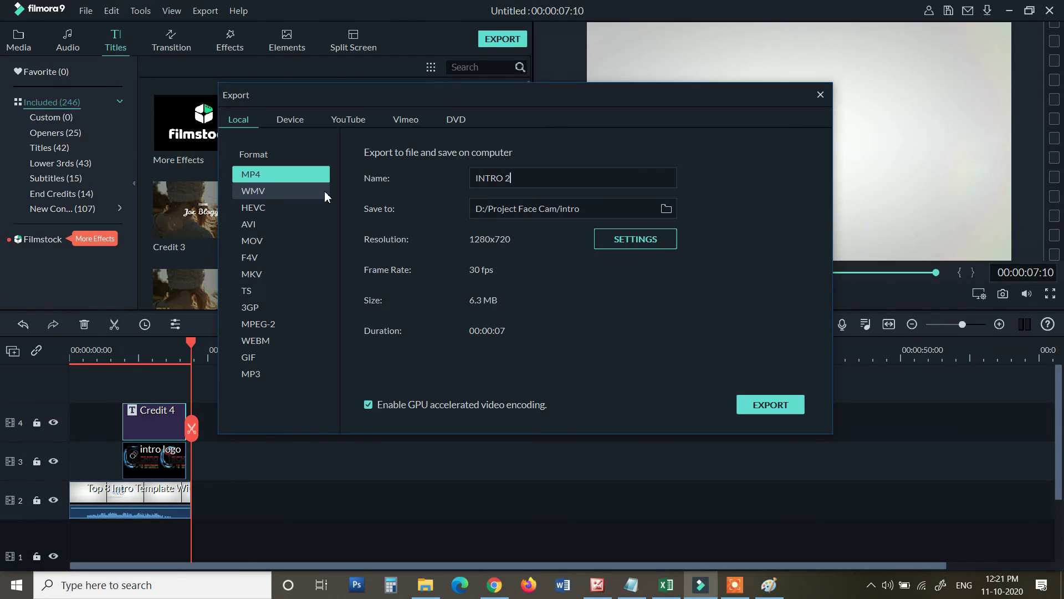
{"action": "left_click", "coordinate": [752, 408]}
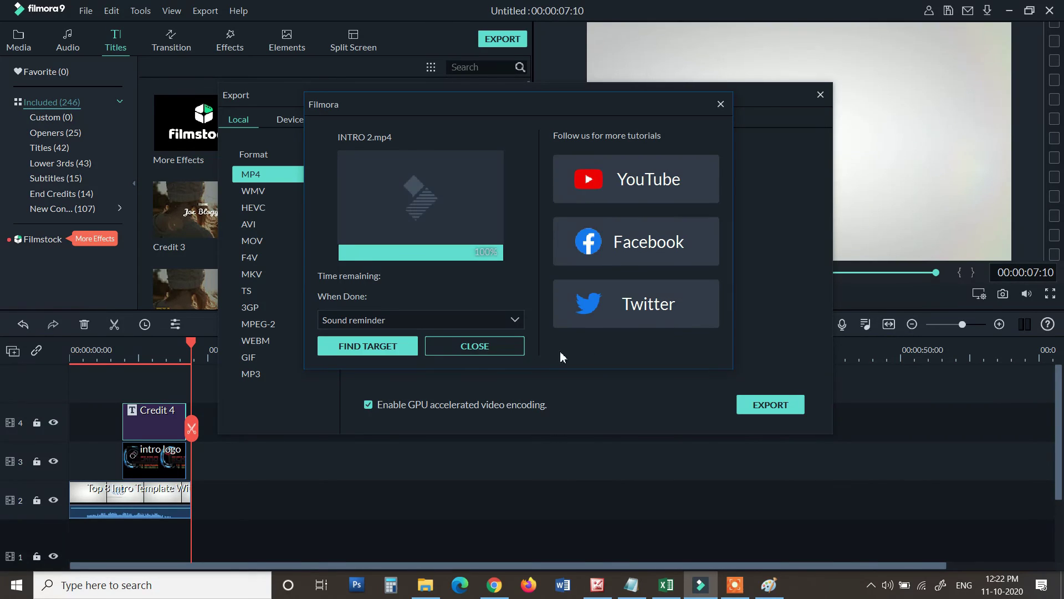
{"action": "left_click", "coordinate": [513, 348]}
Switch to File Explorer and play the exported videos intro and INTRO 2 from the intro folder.
{"action": "left_click", "coordinate": [425, 585]}
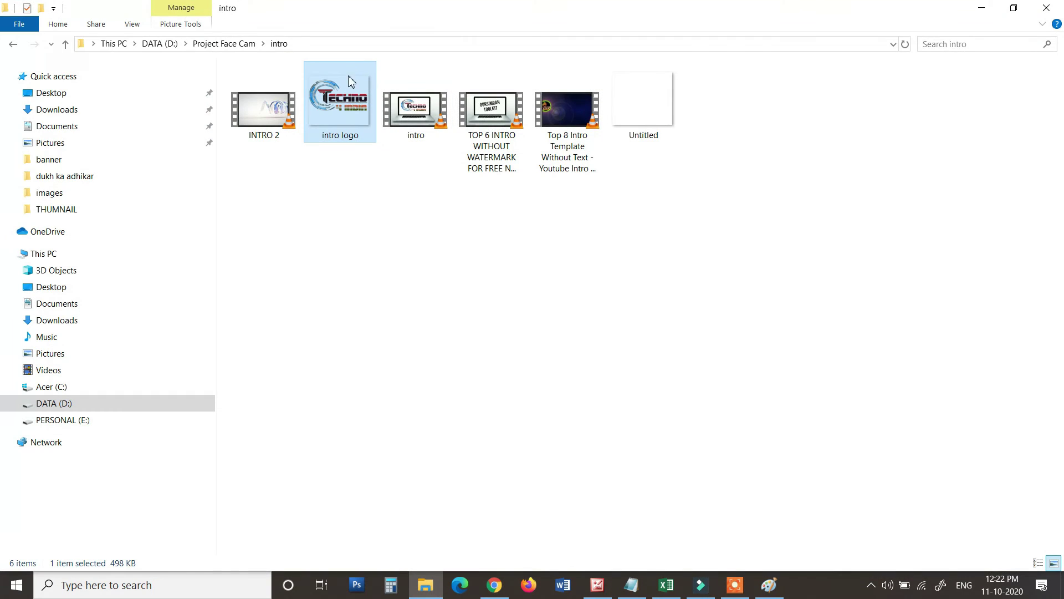
{"action": "left_click", "coordinate": [290, 199]}
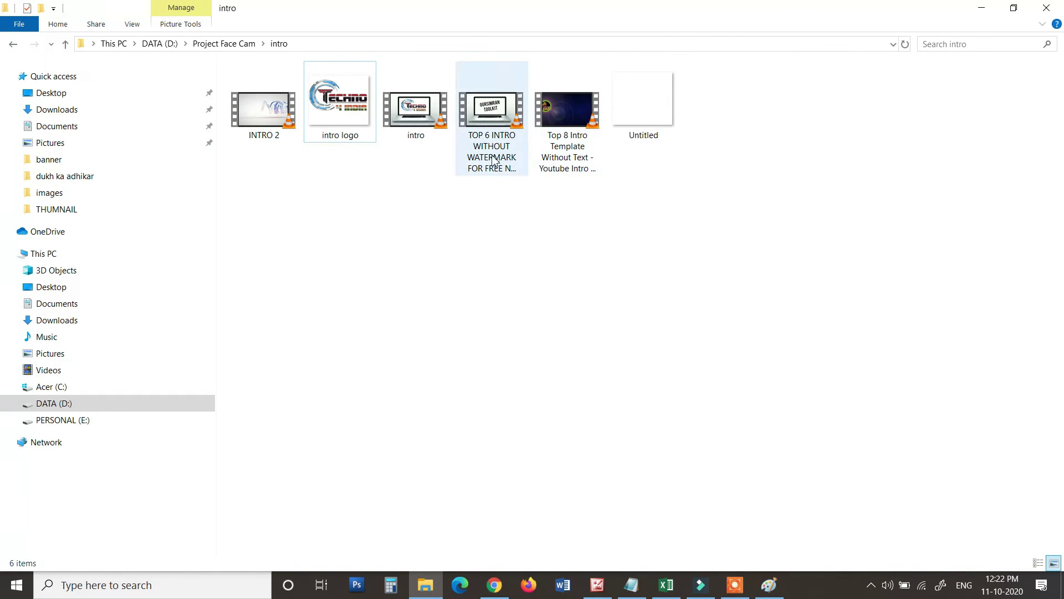
{"action": "double_click", "coordinate": [423, 125]}
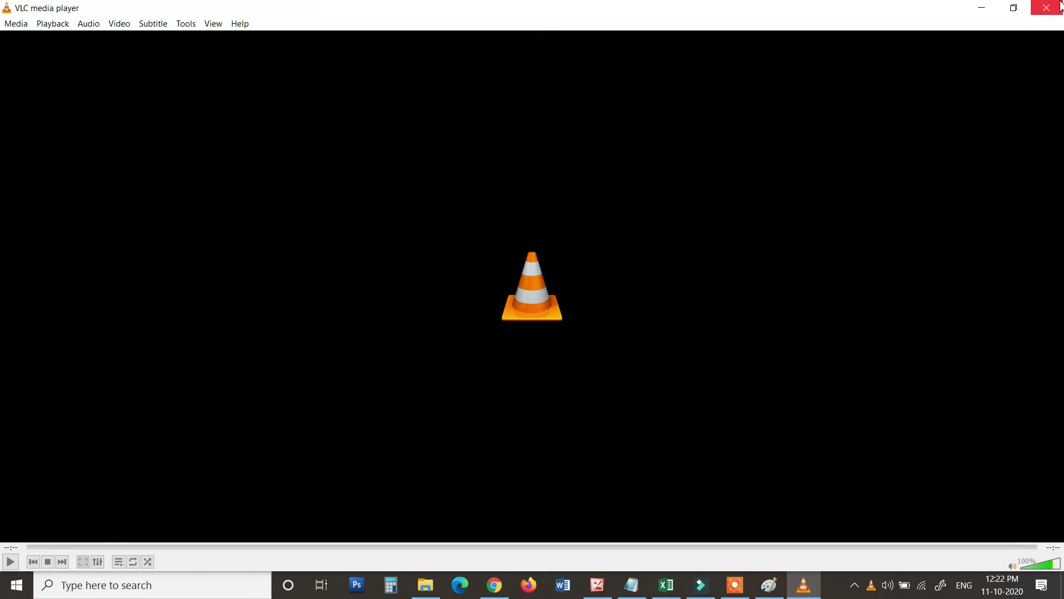
{"action": "left_click", "coordinate": [1051, 8]}
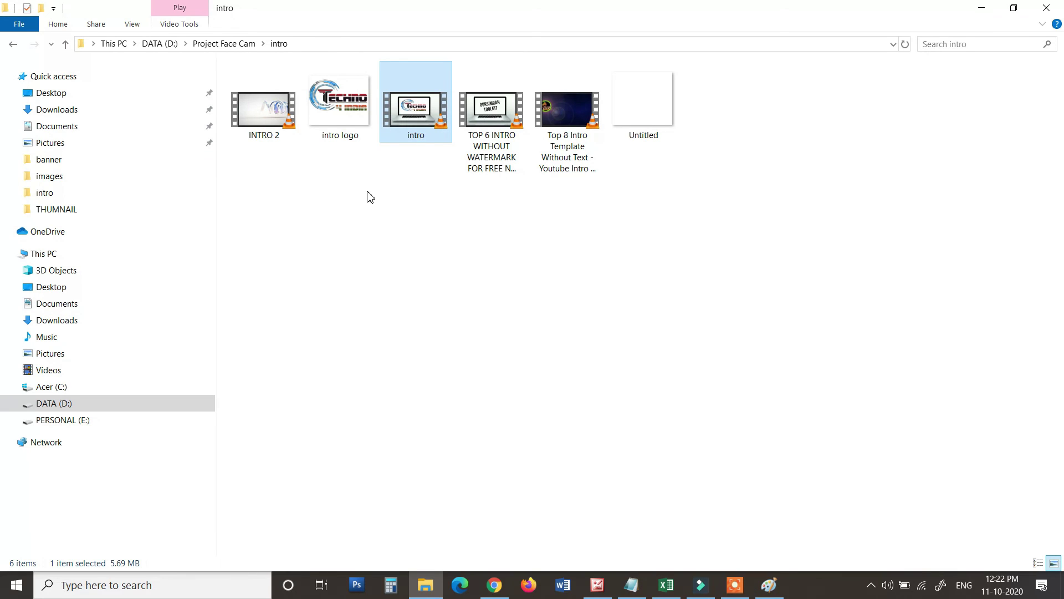
{"action": "double_click", "coordinate": [265, 121]}
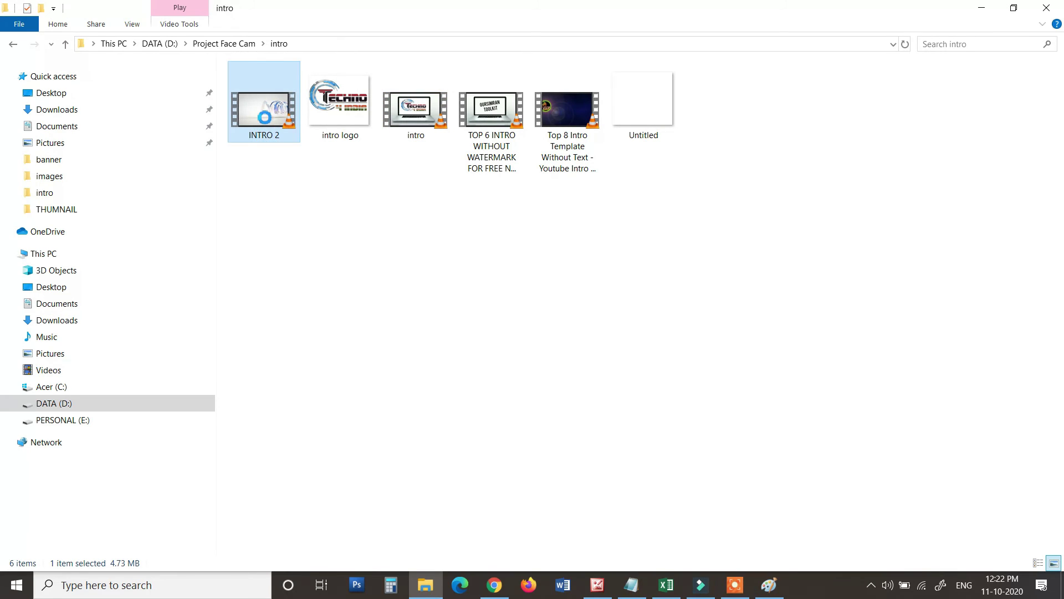